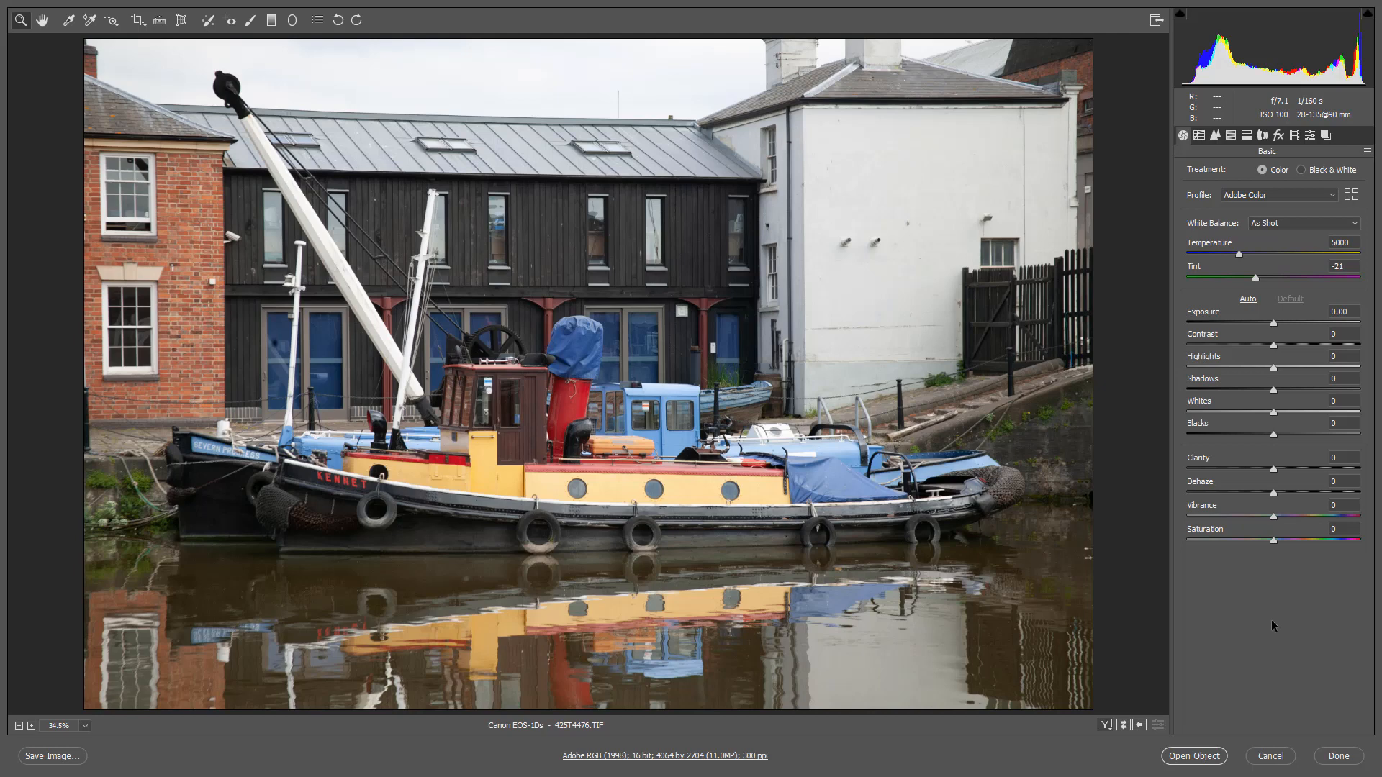
# - Crop the photo to about 3945 by 2602 pixels, trimming narrow strips from all four sides
pyautogui.press('c')
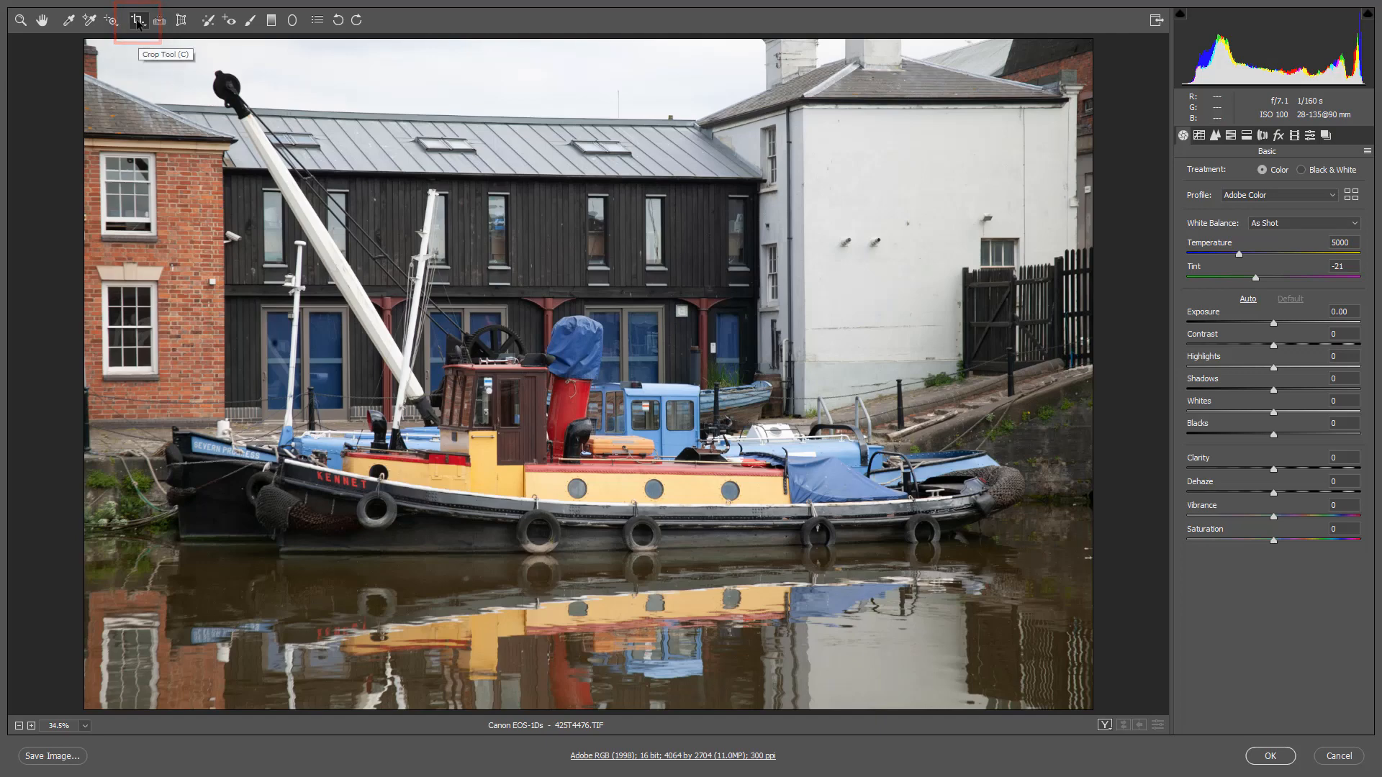
pyautogui.moveTo(71, 49); pyautogui.dragTo(1107, 695)
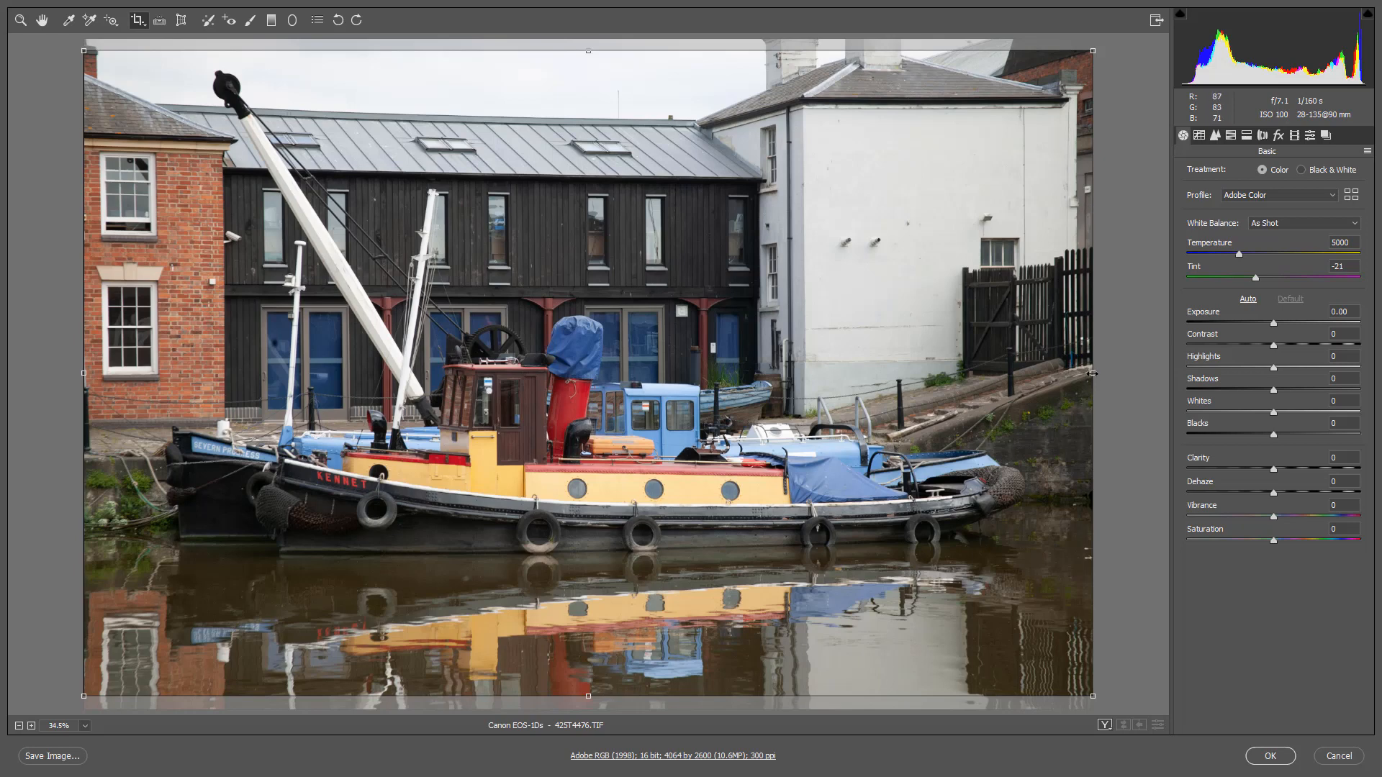
pyautogui.moveTo(1092, 373); pyautogui.dragTo(1070, 373)
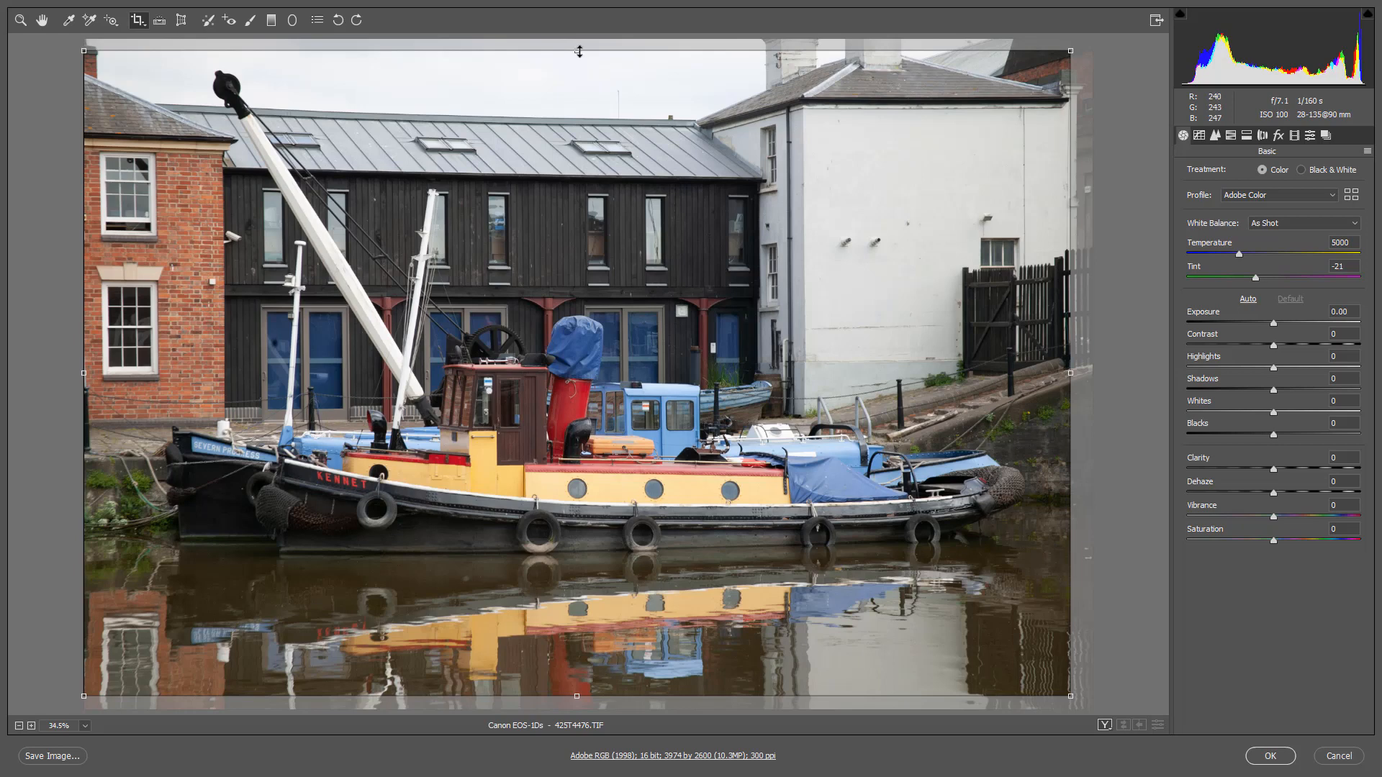
pyautogui.moveTo(577, 51); pyautogui.dragTo(576, 38)
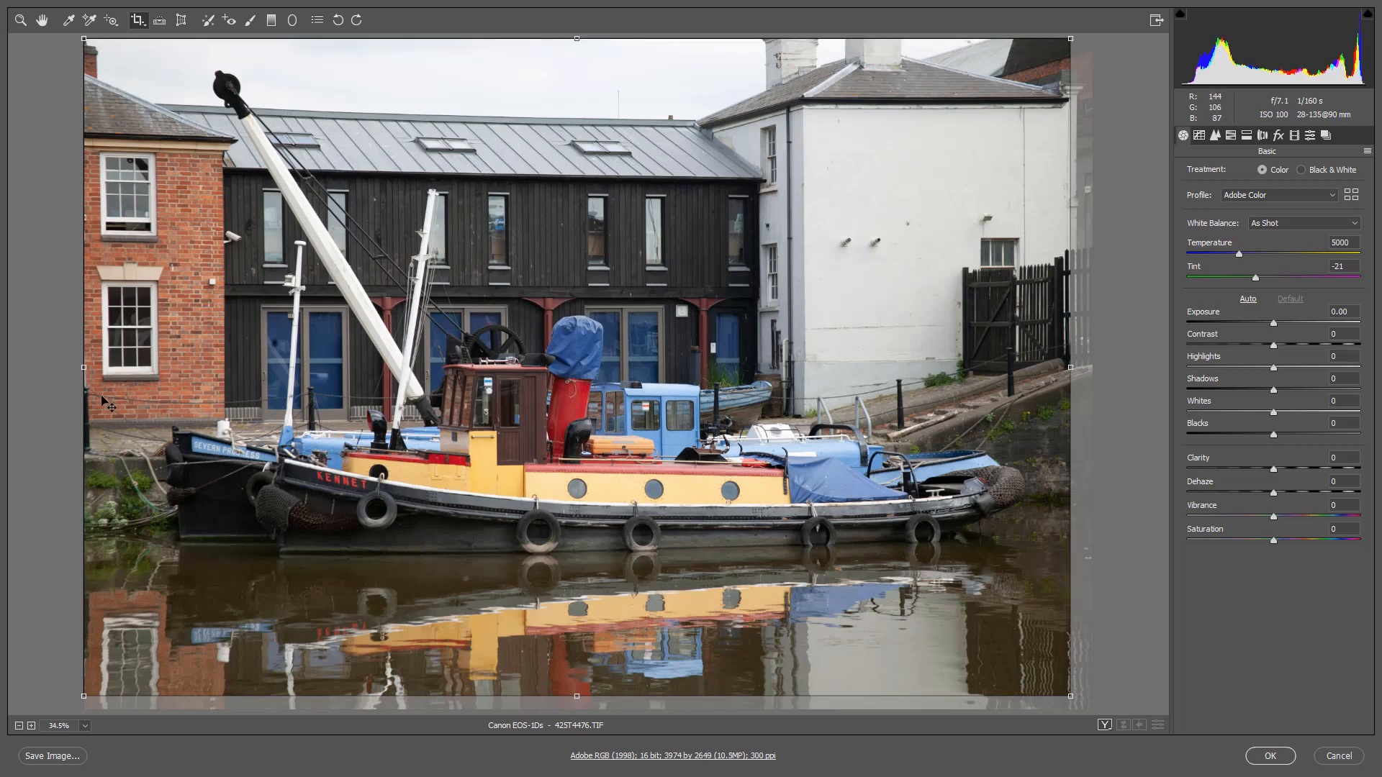
pyautogui.moveTo(81, 366); pyautogui.dragTo(89, 365)
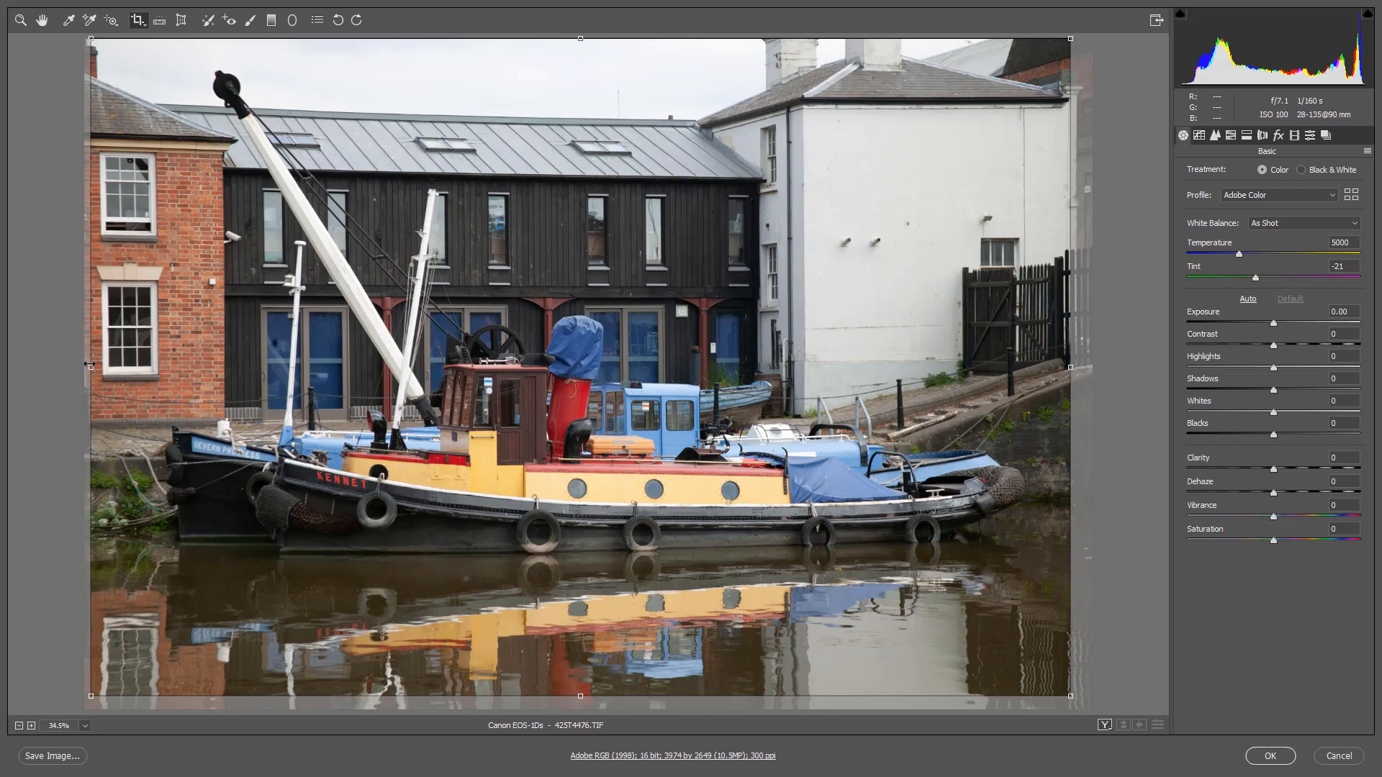
pyautogui.moveTo(580, 696); pyautogui.dragTo(581, 691)
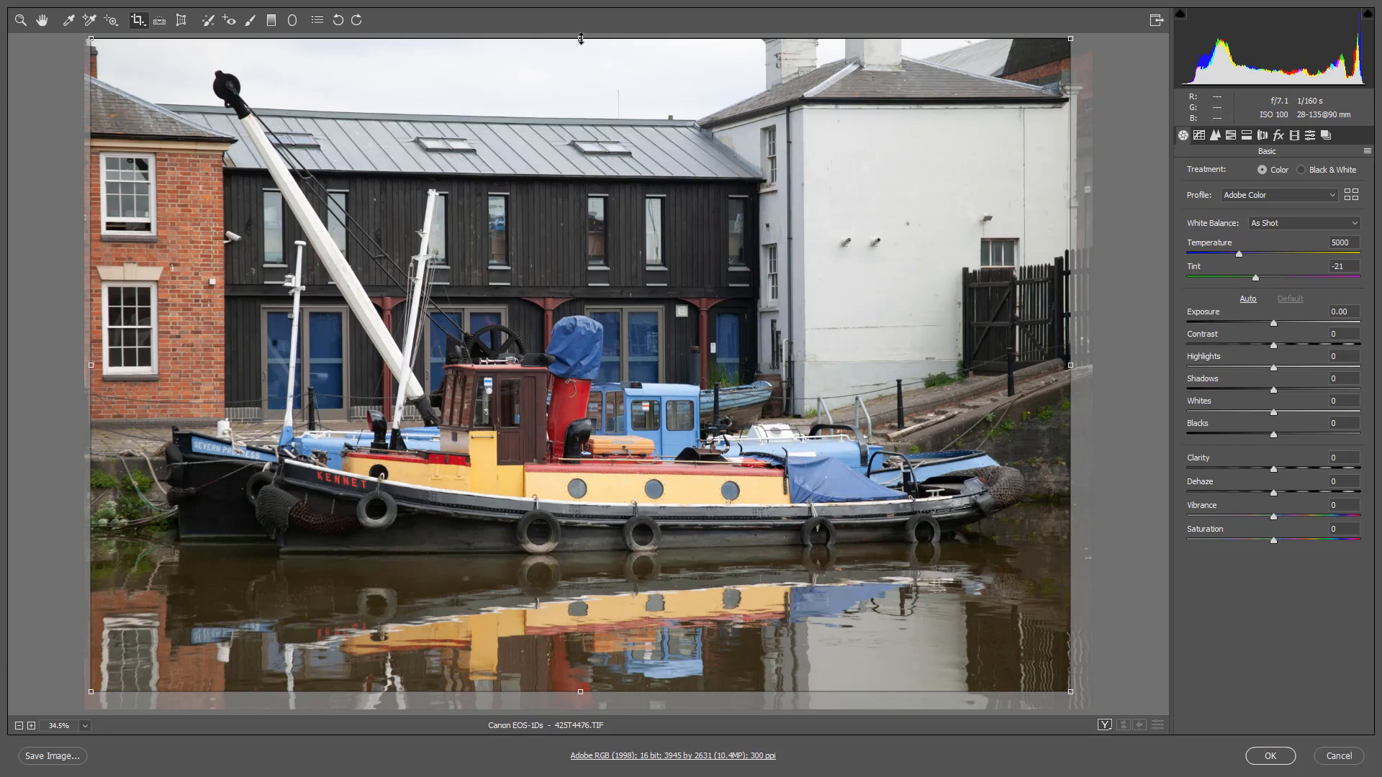
pyautogui.moveTo(581, 39); pyautogui.dragTo(580, 47)
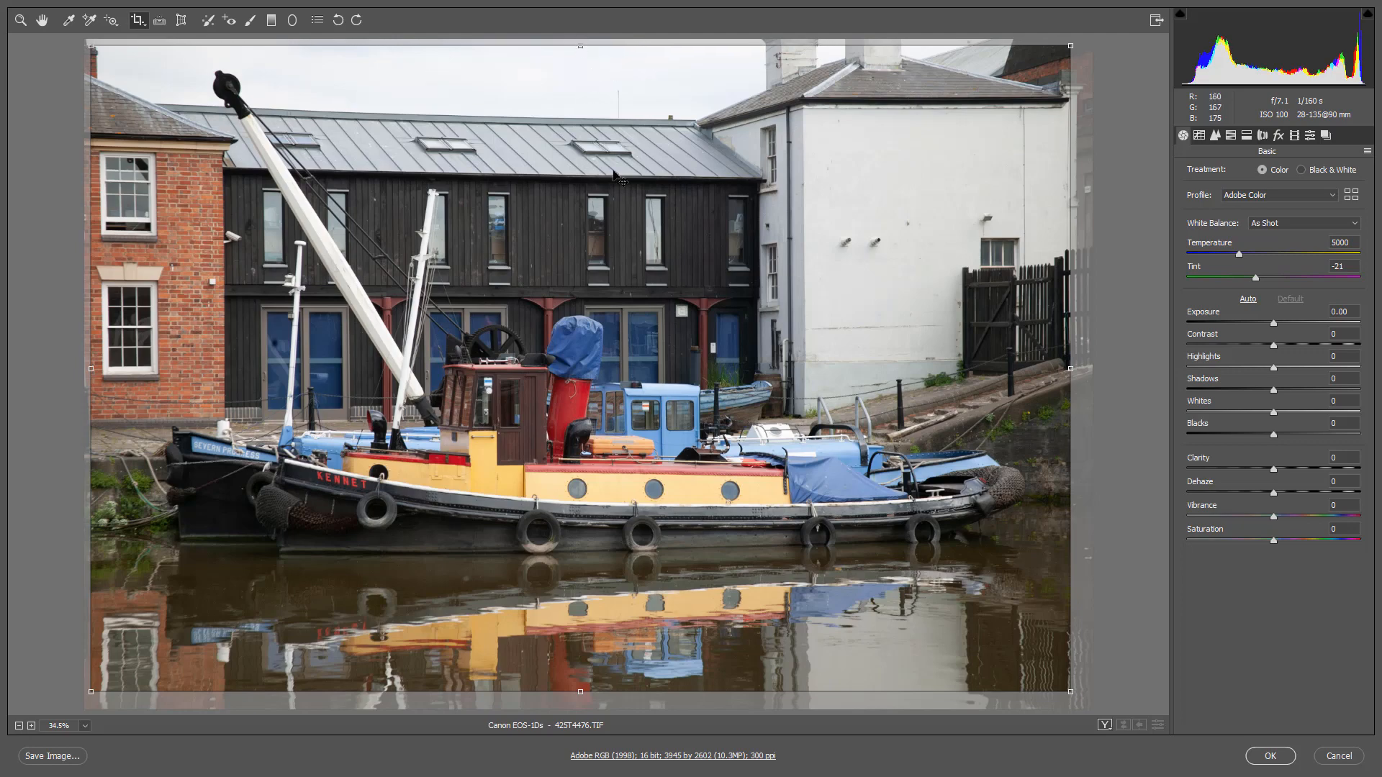
pyautogui.press('Return')
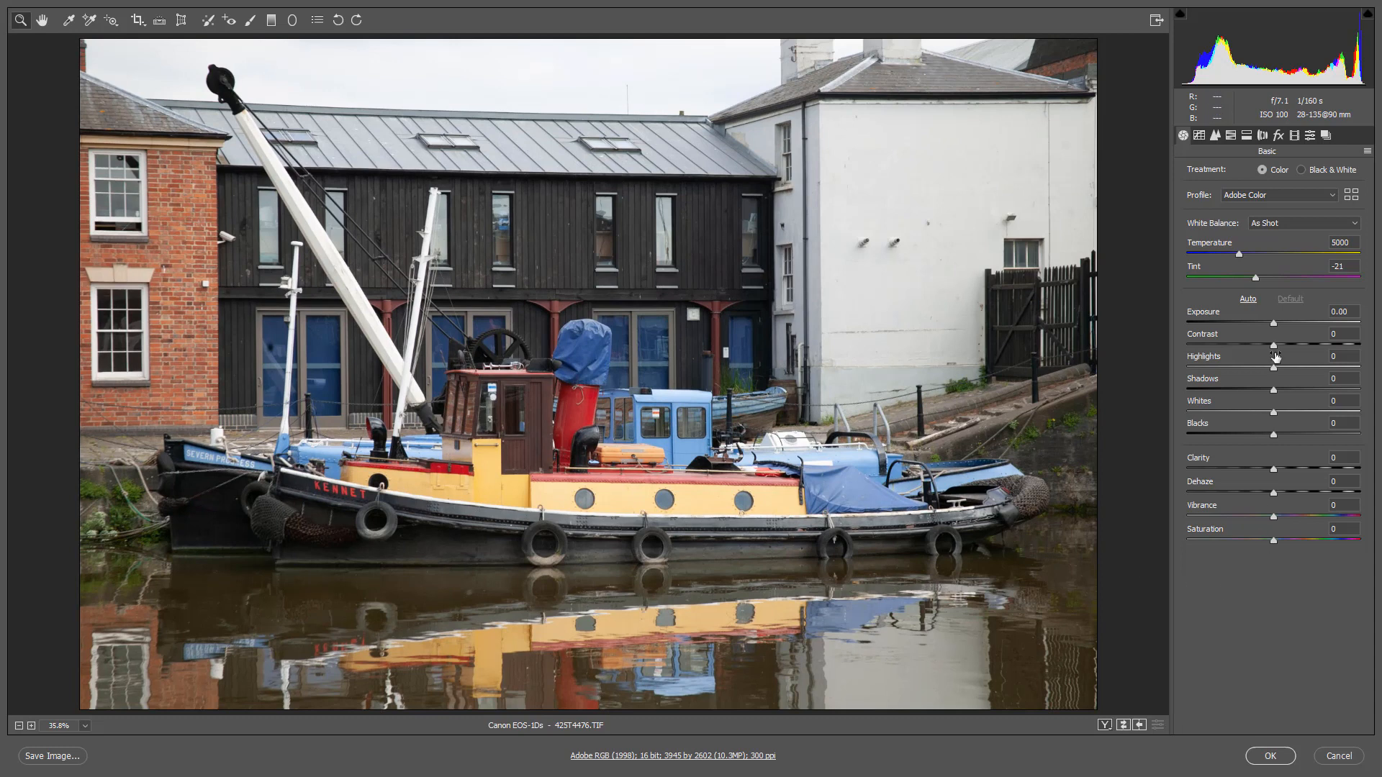
# - Enable Remove Chromatic Aberration and Enable Profile Corrections in the lens corrections
pyautogui.click(1261, 135)
pyautogui.click(1218, 198)
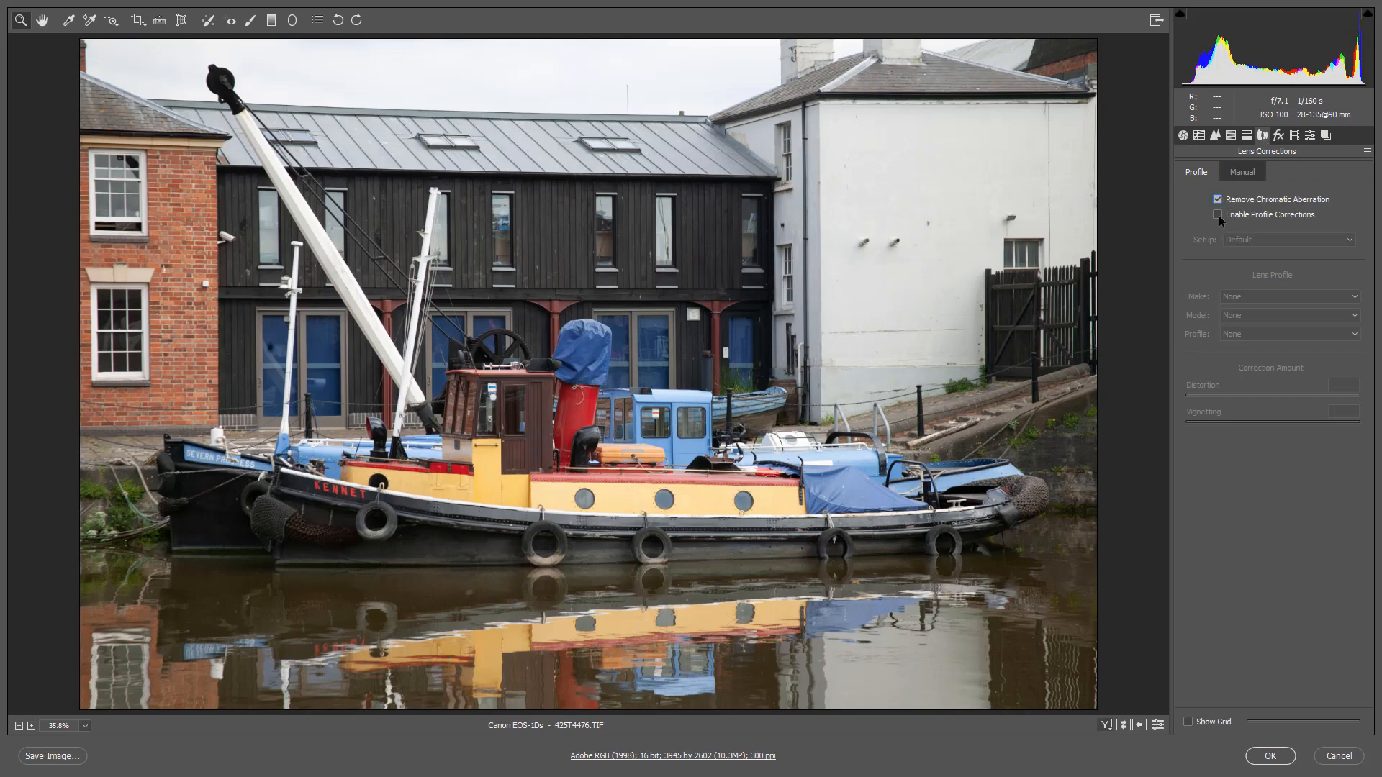
pyautogui.click(1216, 215)
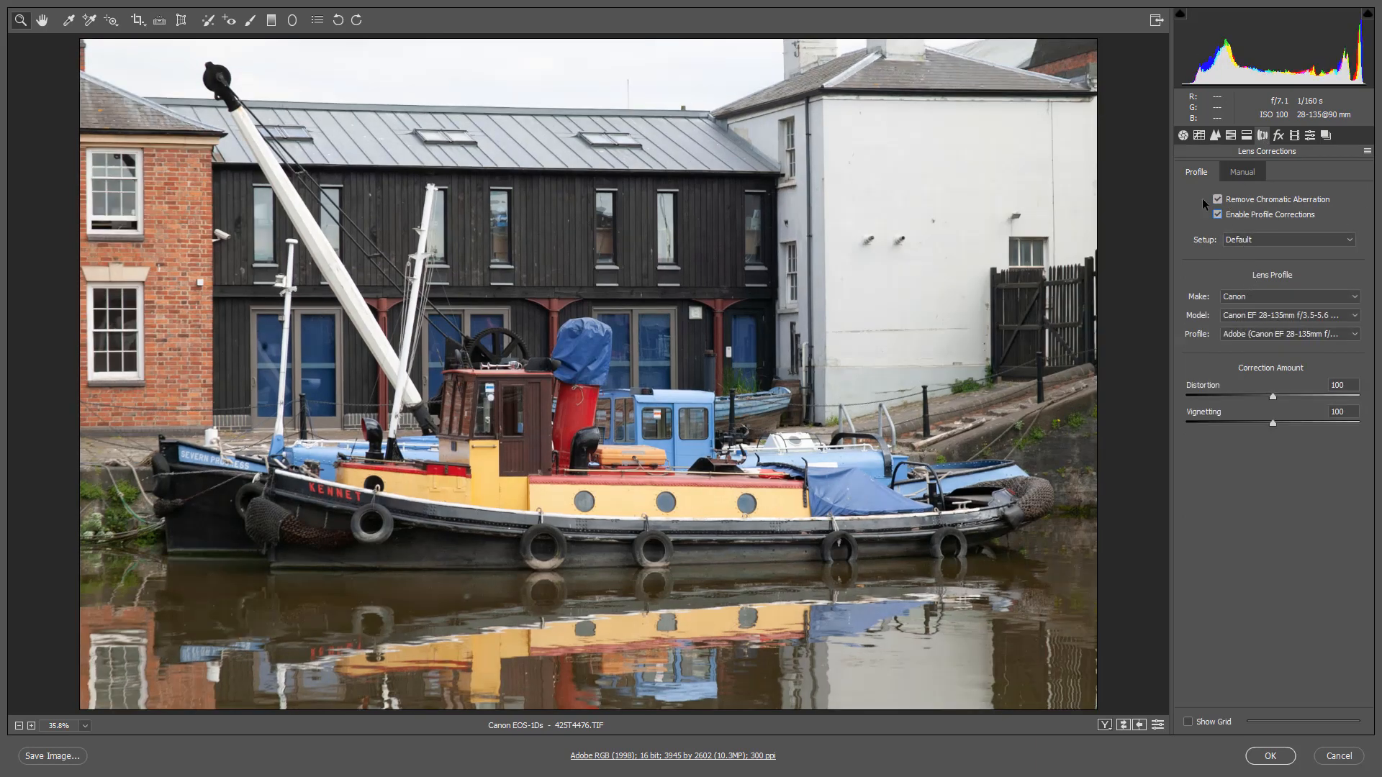
# - Set the basic adjustments to Clarity +25, Vibrance +39, Blacks -12 and Highlights -97
pyautogui.click(1184, 135)
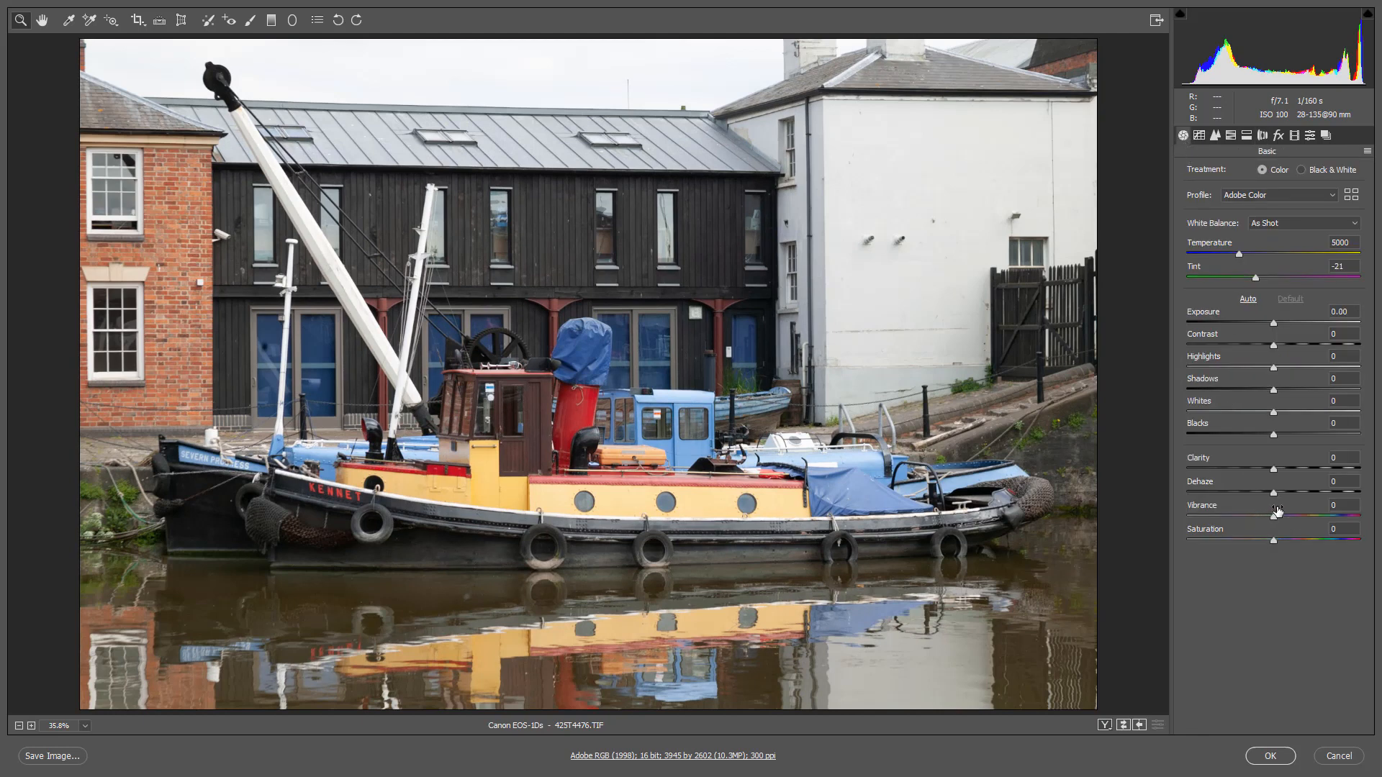
pyautogui.click(1294, 469)
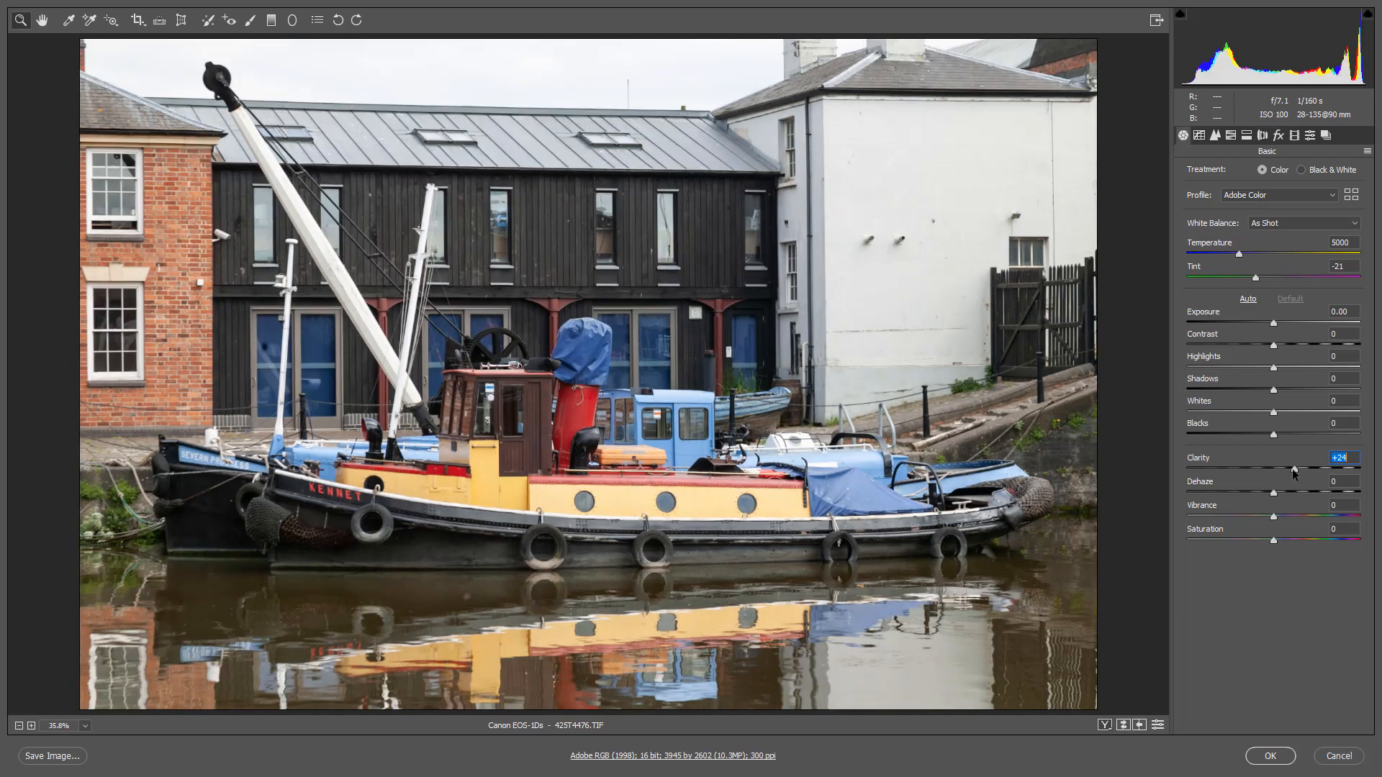
pyautogui.click(1300, 516)
pyautogui.moveTo(1300, 517); pyautogui.dragTo(1306, 516)
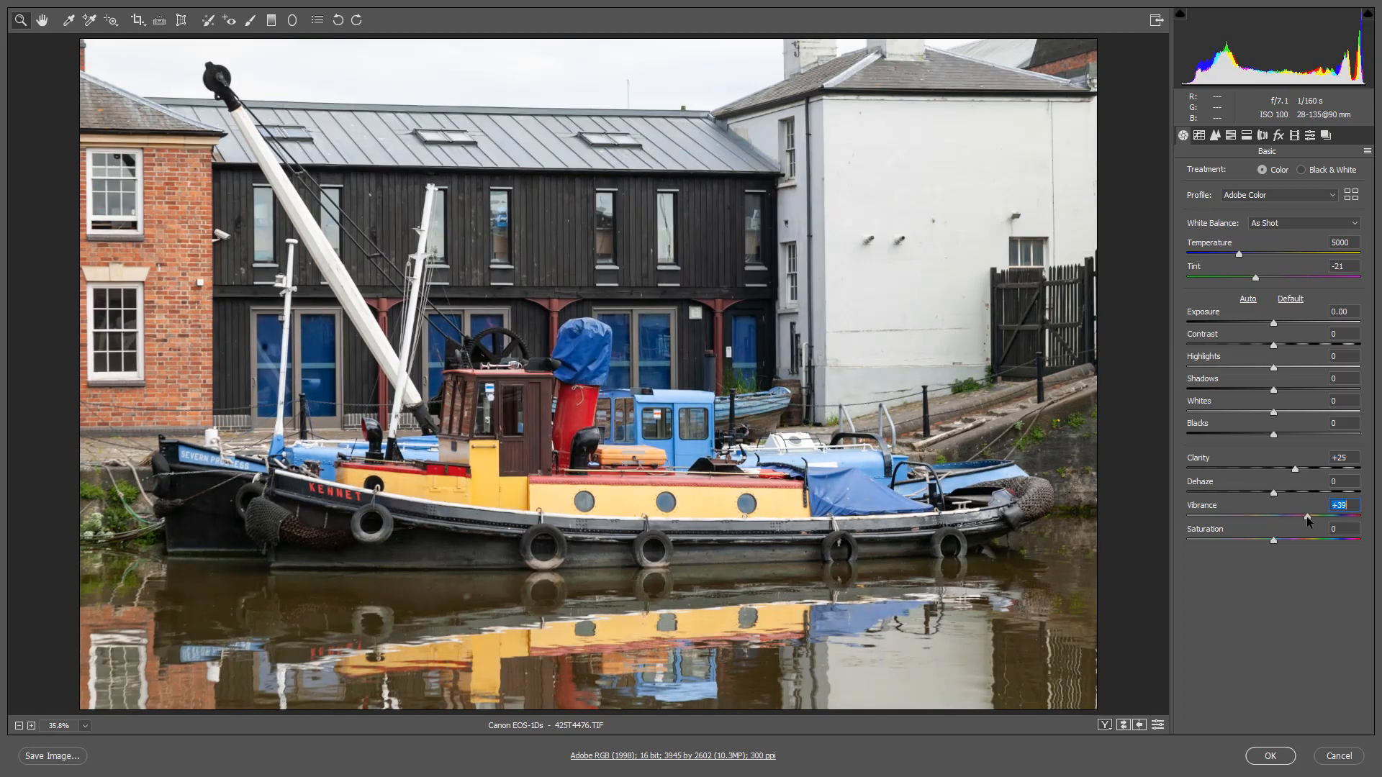
pyautogui.click(1263, 435)
pyautogui.click(1199, 367)
pyautogui.moveTo(1199, 368); pyautogui.dragTo(1189, 369)
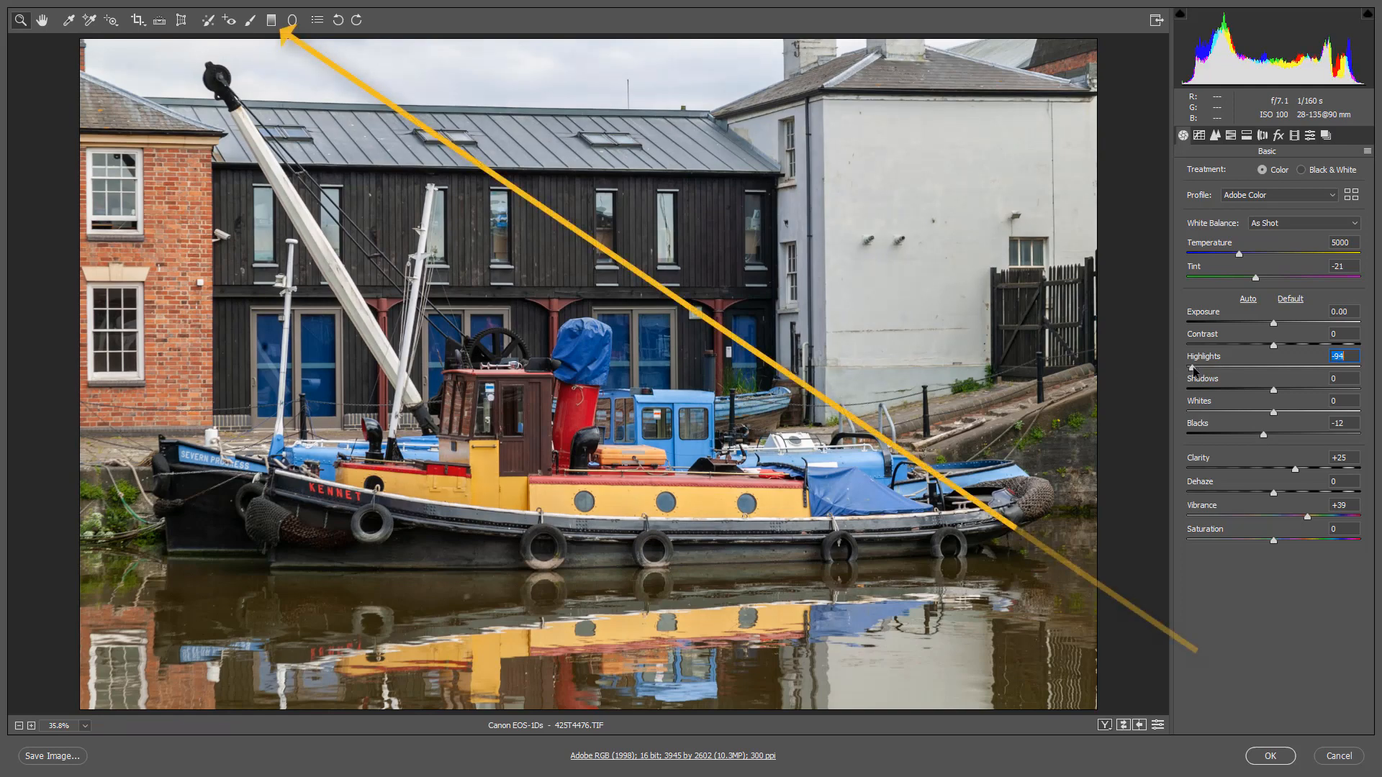
# - Add a graduated filter from the sky down to mid-image with Exposure -0.75 and Highlights -100, and another from the bottom edge up over the water
pyautogui.click(272, 22)
pyautogui.moveTo(545, 49); pyautogui.dragTo(558, 370)
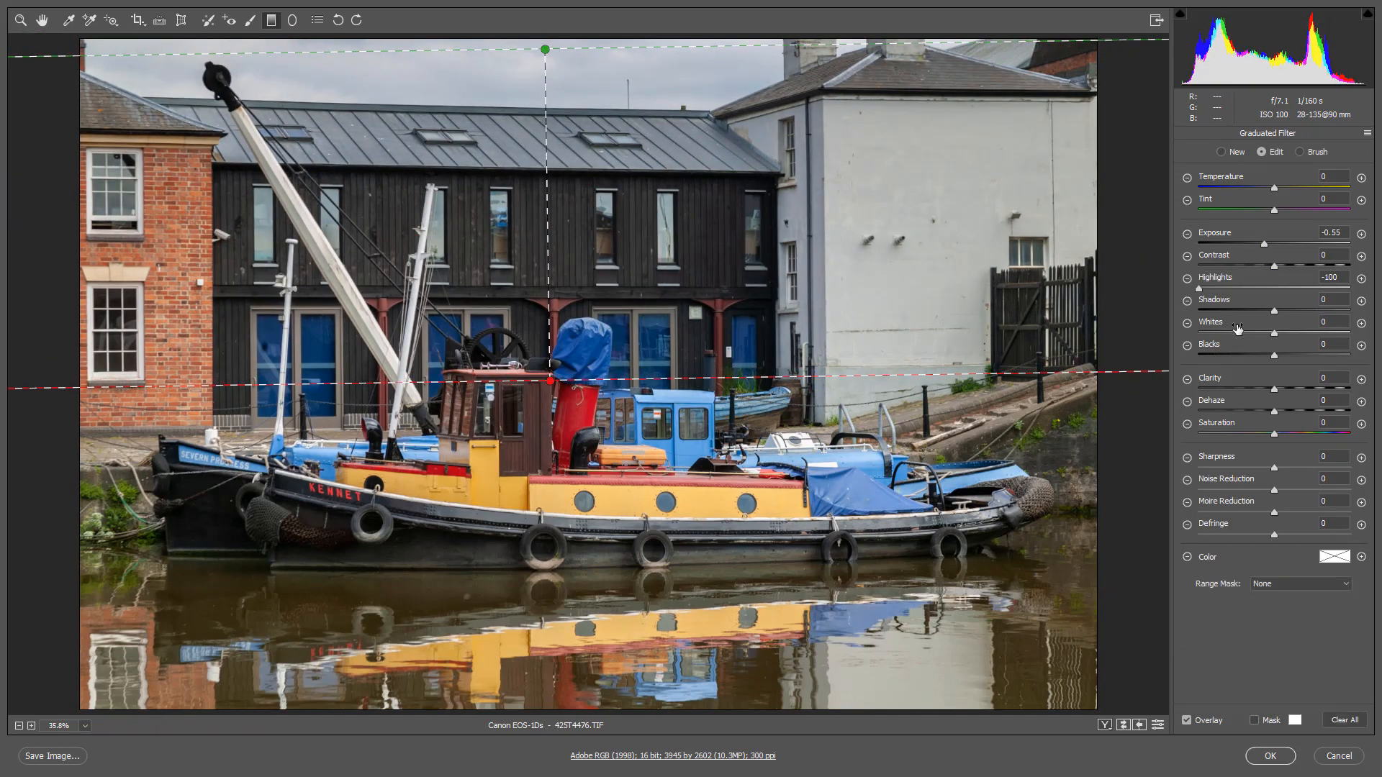
pyautogui.click(1201, 287)
pyautogui.moveTo(1264, 244); pyautogui.dragTo(1261, 242)
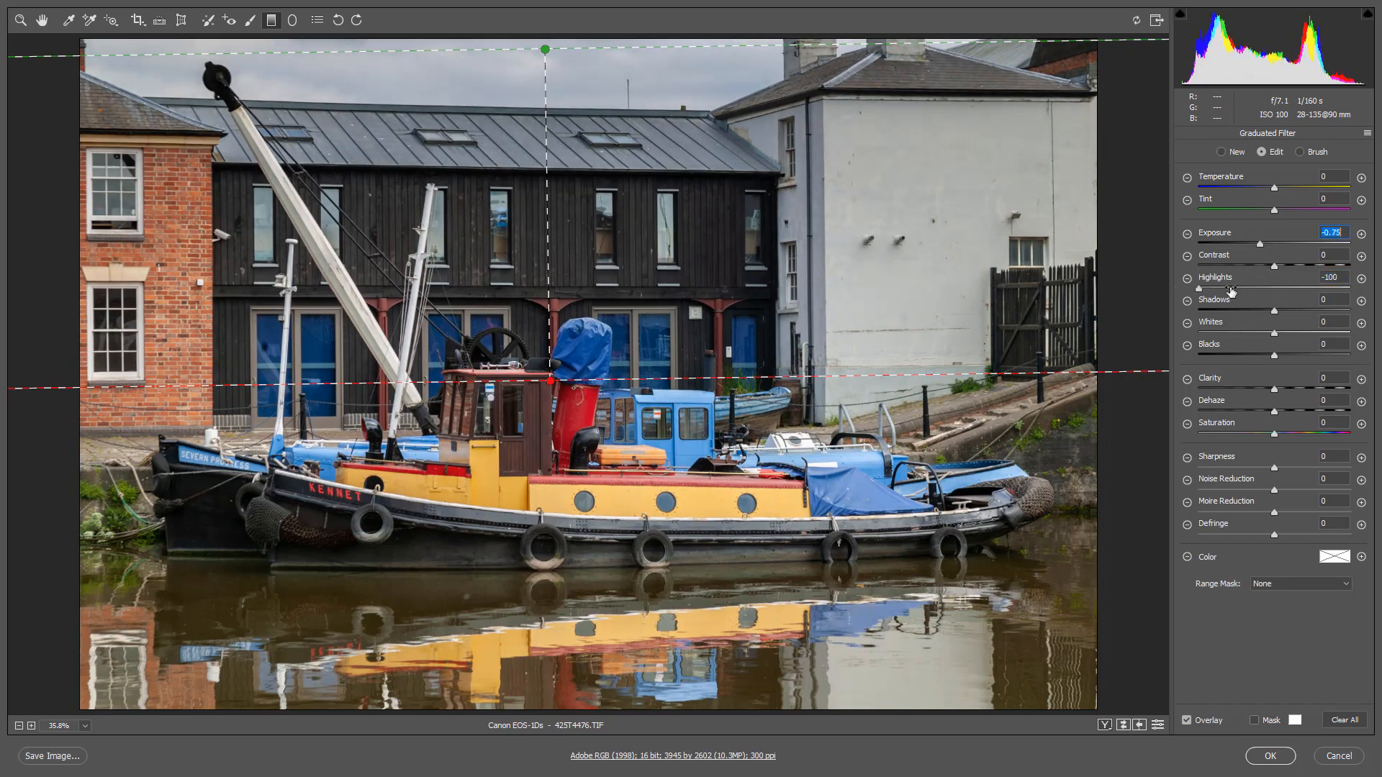
pyautogui.moveTo(624, 710); pyautogui.dragTo(620, 547)
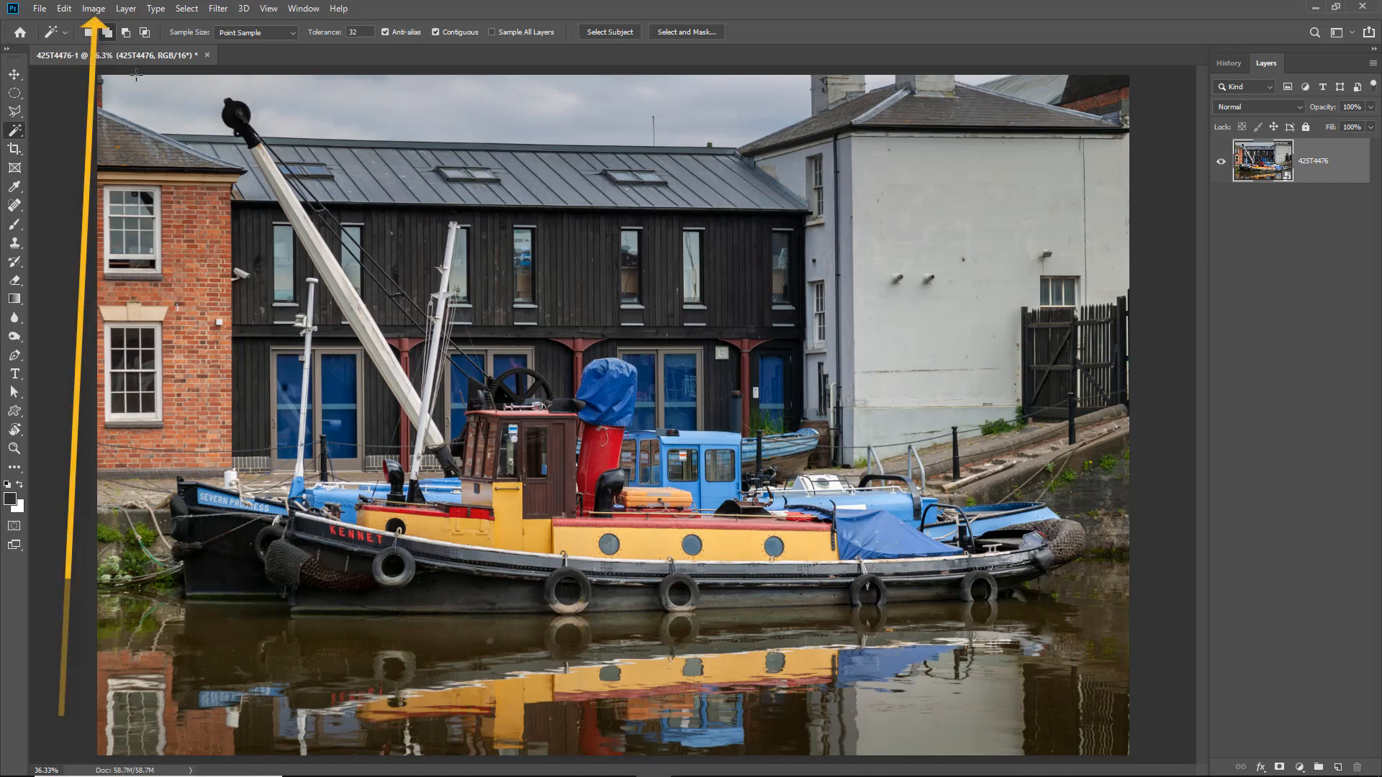
# - Resize the image to 2000 pixels wide with proportions kept, and fit it to the screen
pyautogui.click(100, 10)
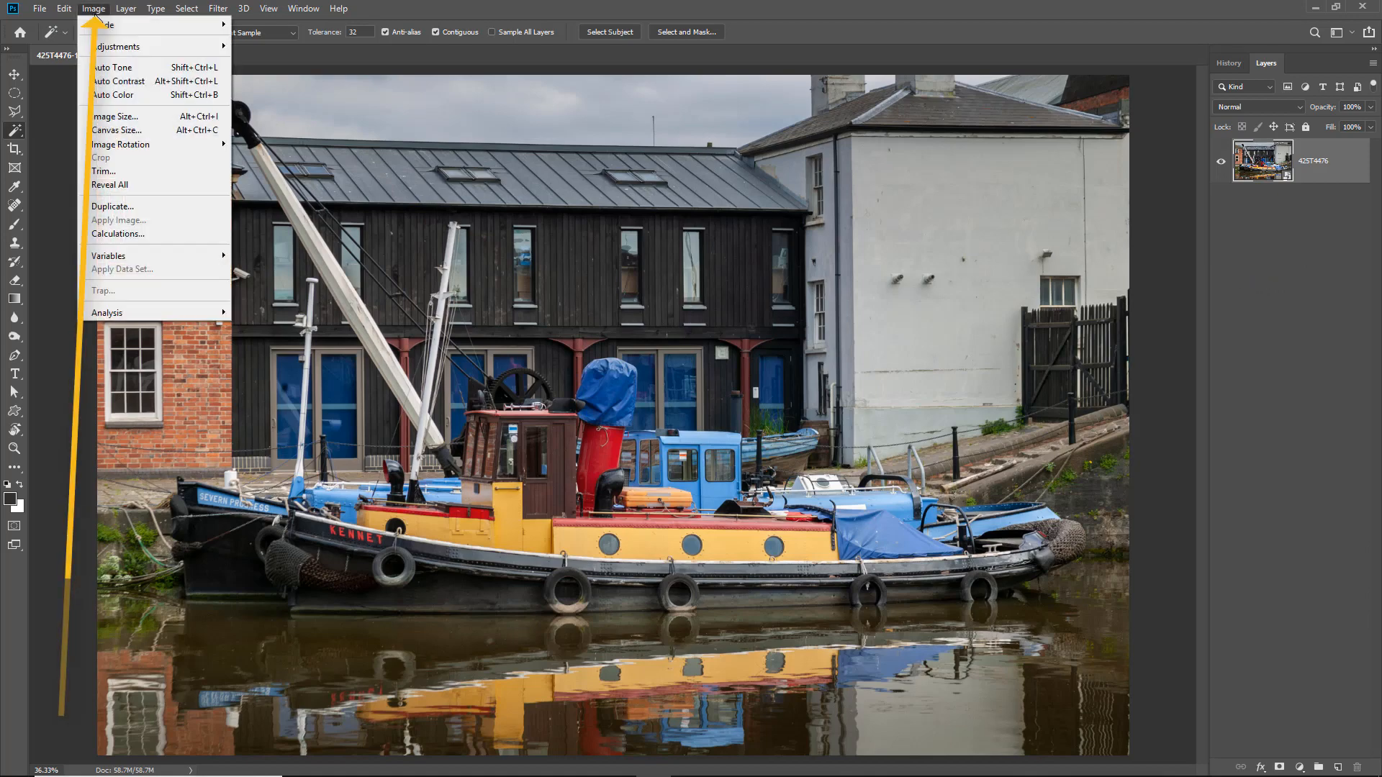
pyautogui.click(105, 124)
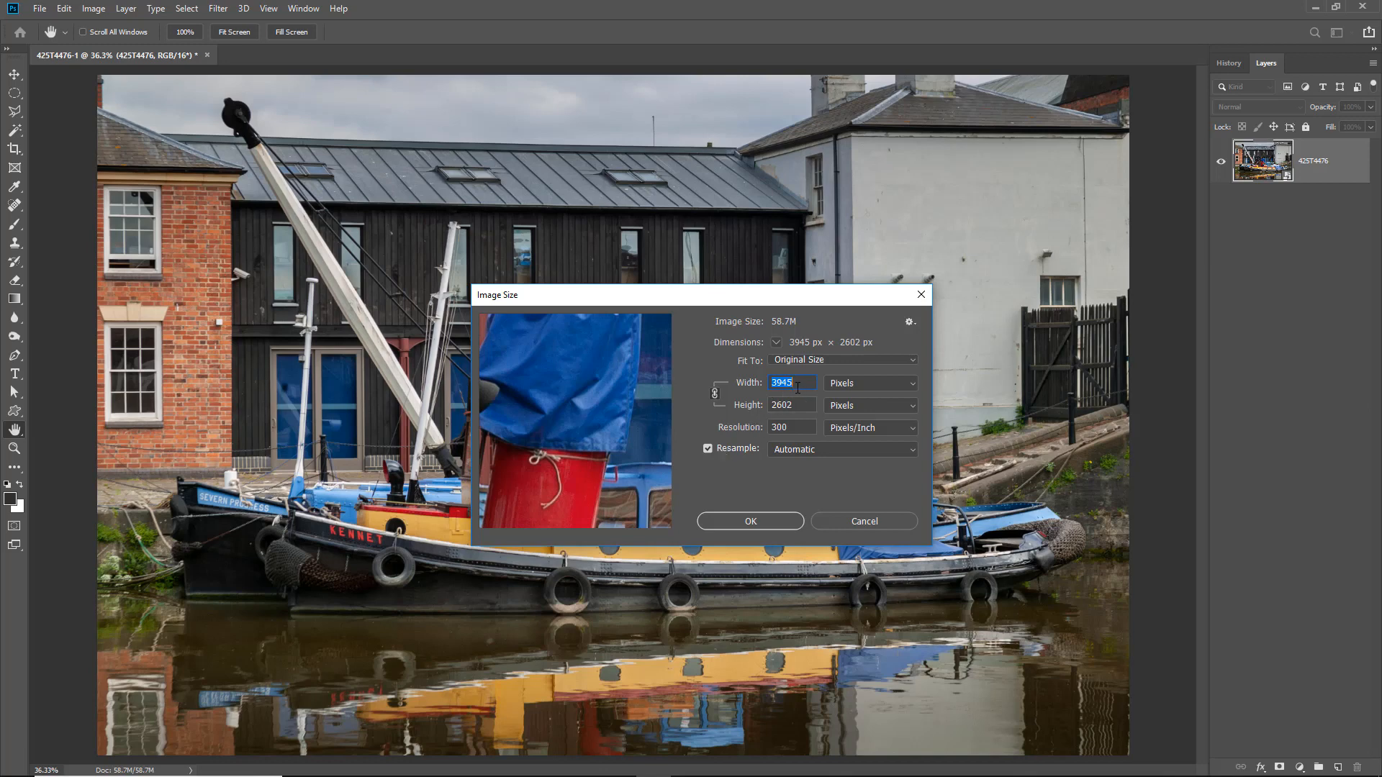
pyautogui.write('2000')
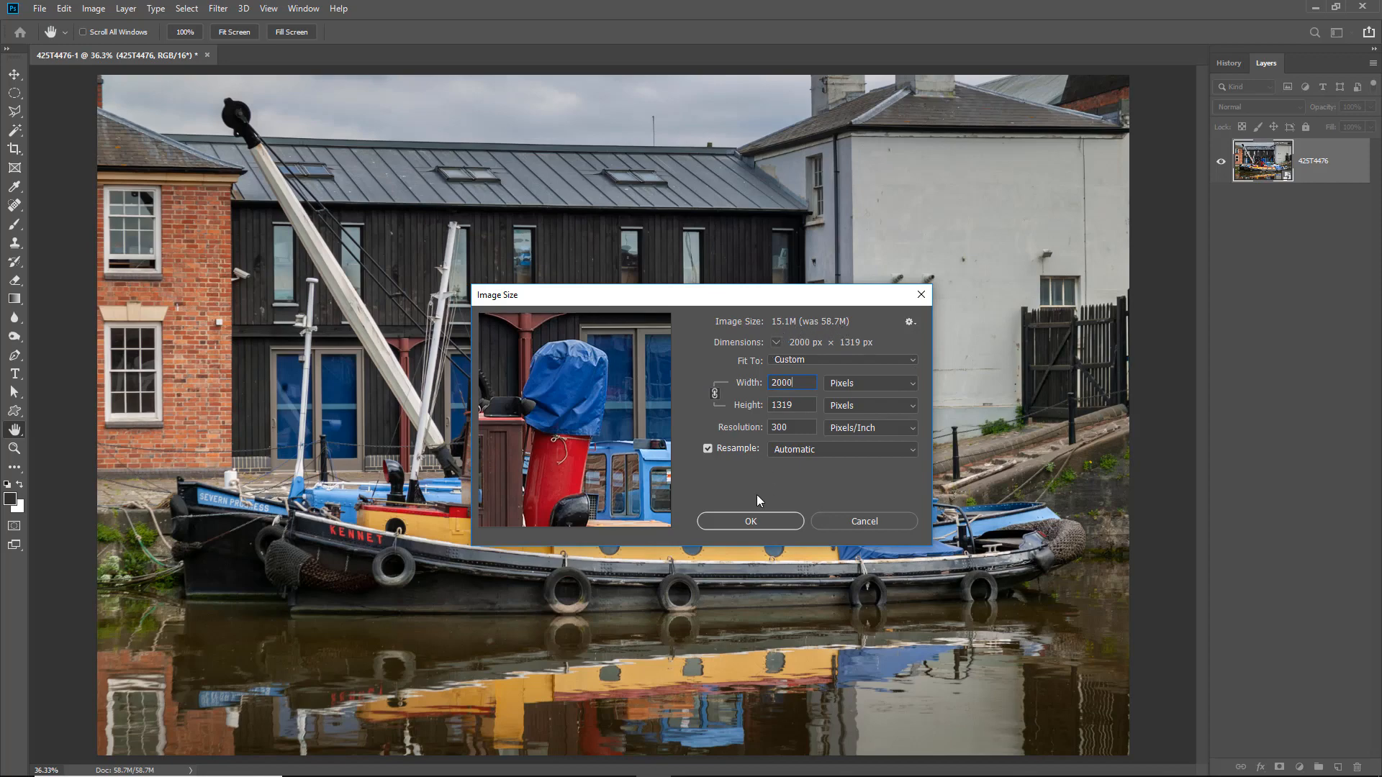
pyautogui.click(749, 521)
pyautogui.press('w')
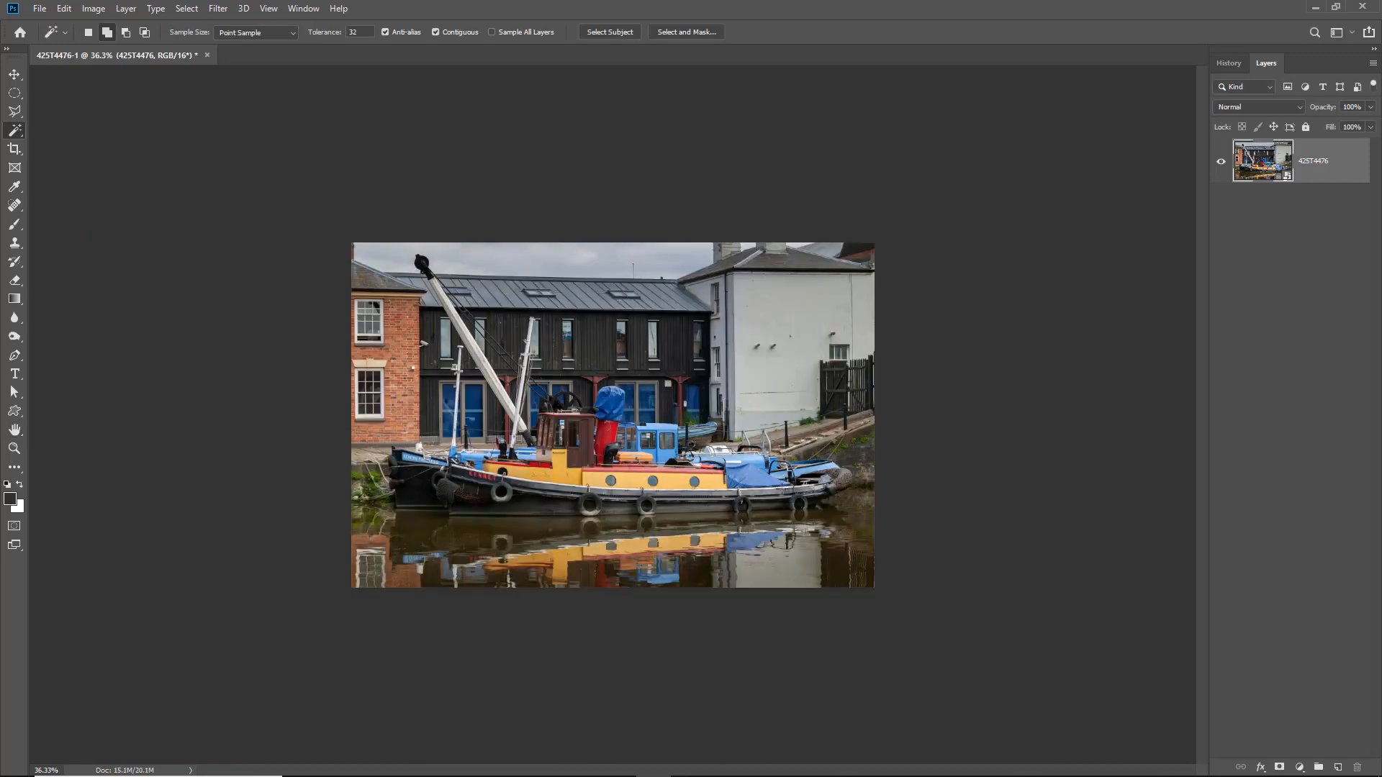
pyautogui.hotkey('ctrl', '0')
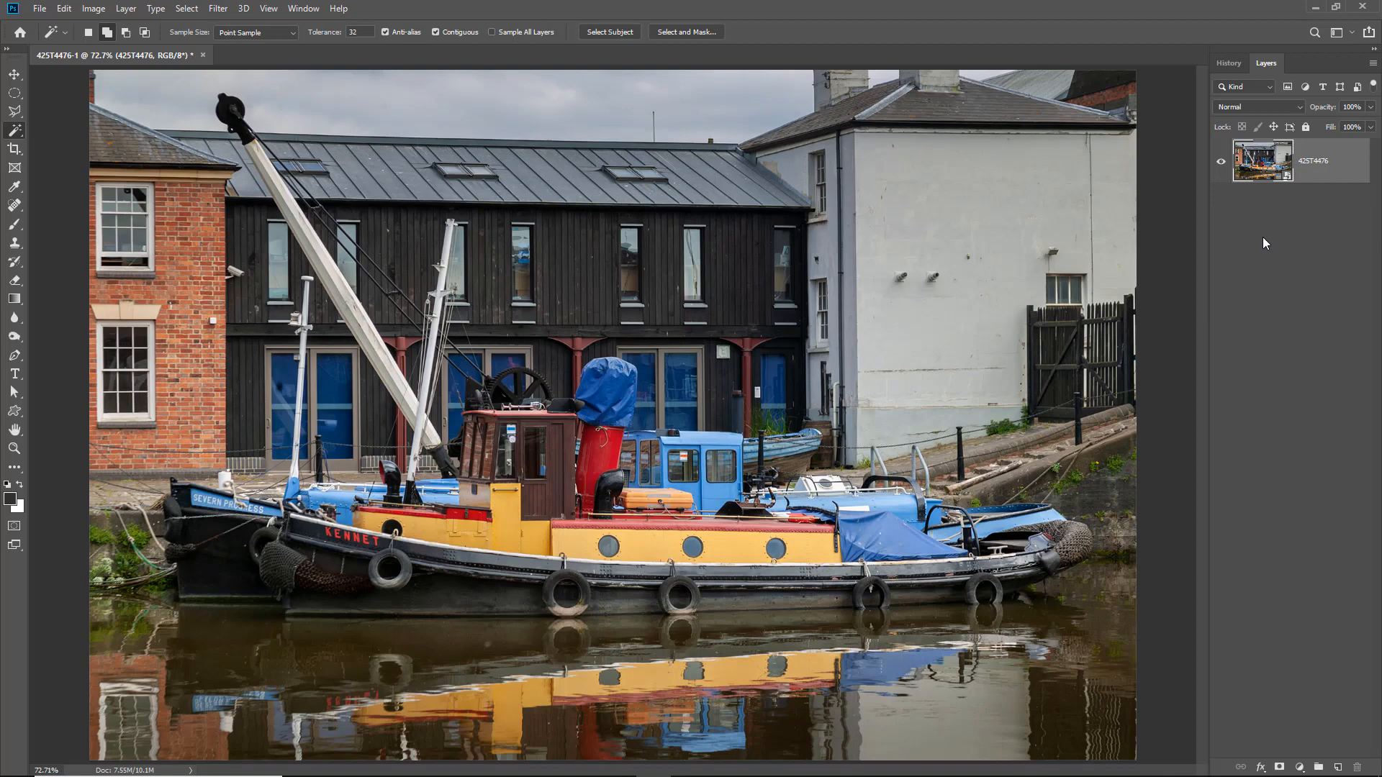
# - Reopen the smart object layer's Camera Raw settings to review them, and accept them without changes
pyautogui.doubleClick(1266, 160)
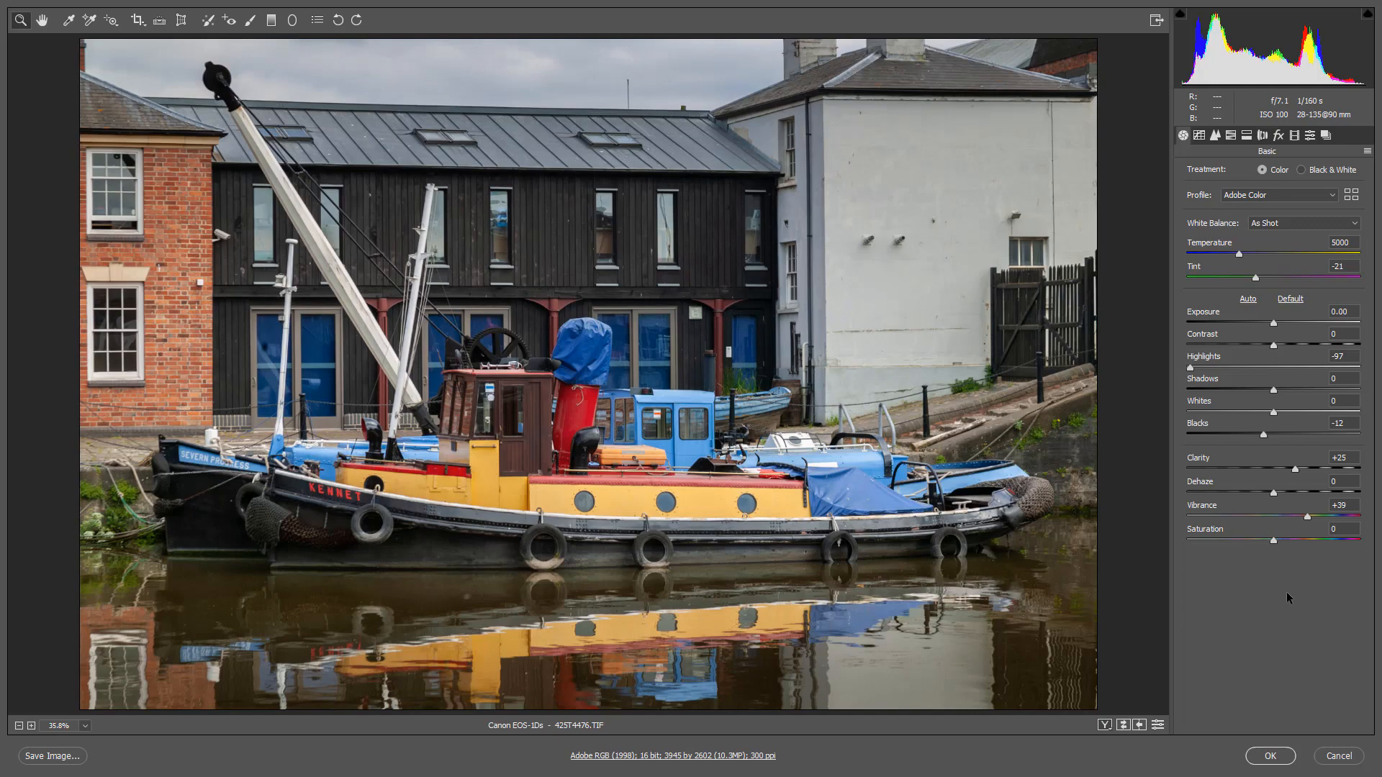
pyautogui.click(1270, 756)
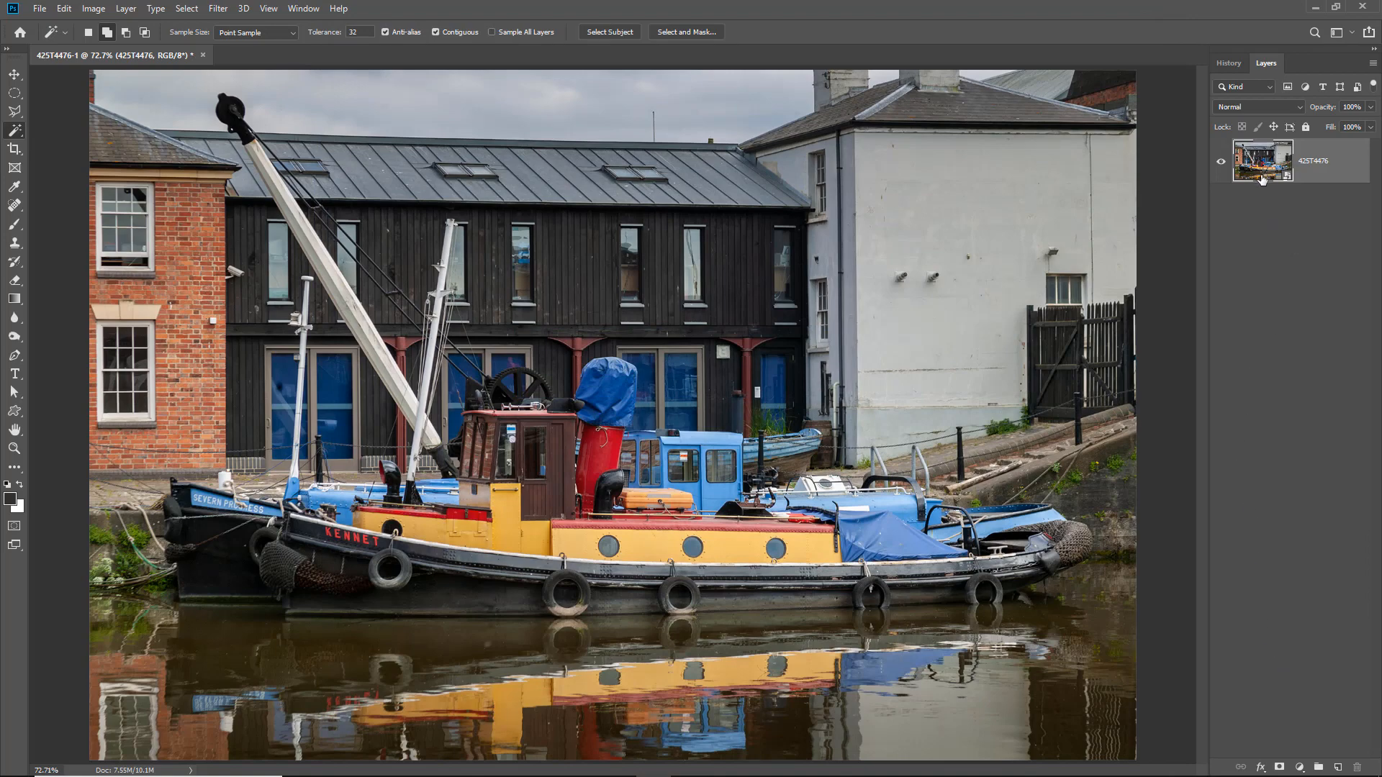
# - Duplicate the photo's smart object layer and rasterize the copy
pyautogui.hotkey('ctrl', 'j')
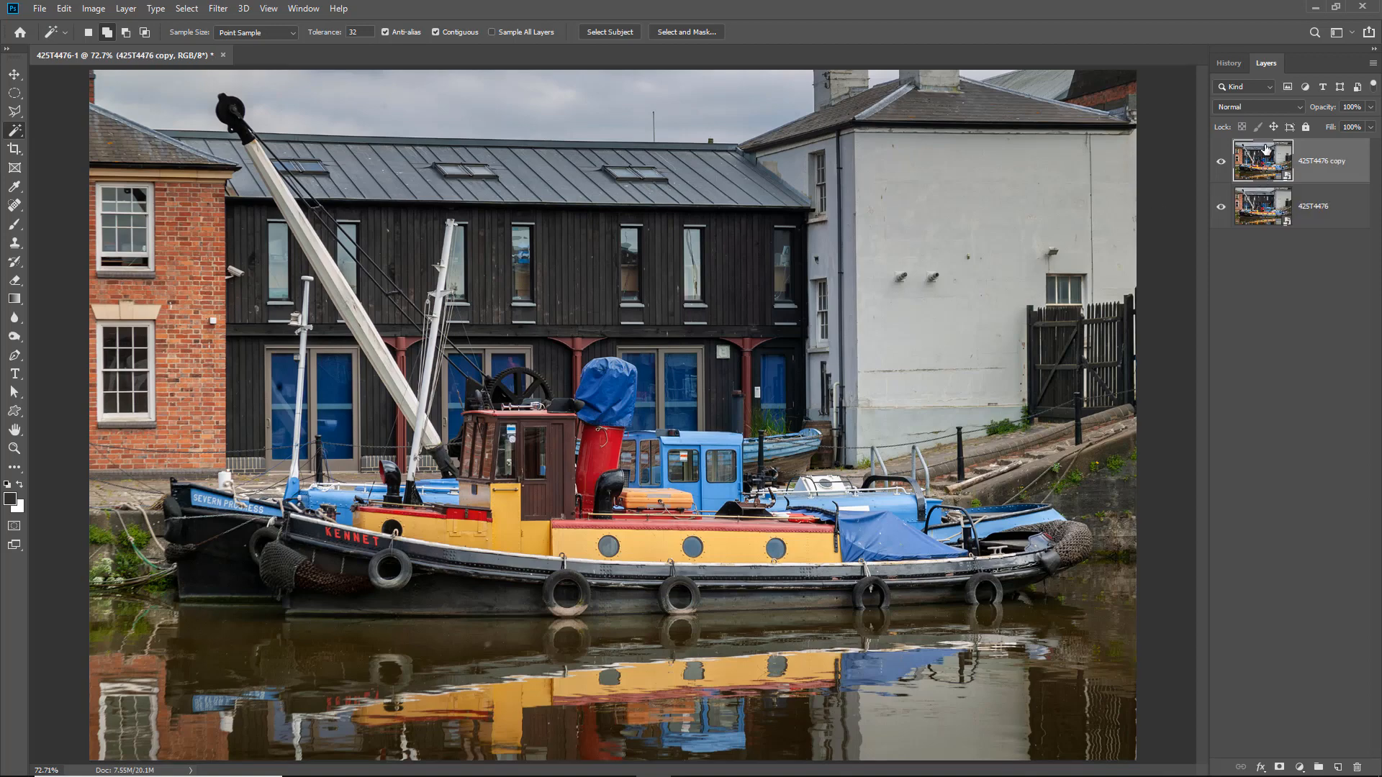
pyautogui.rightClick(1343, 163)
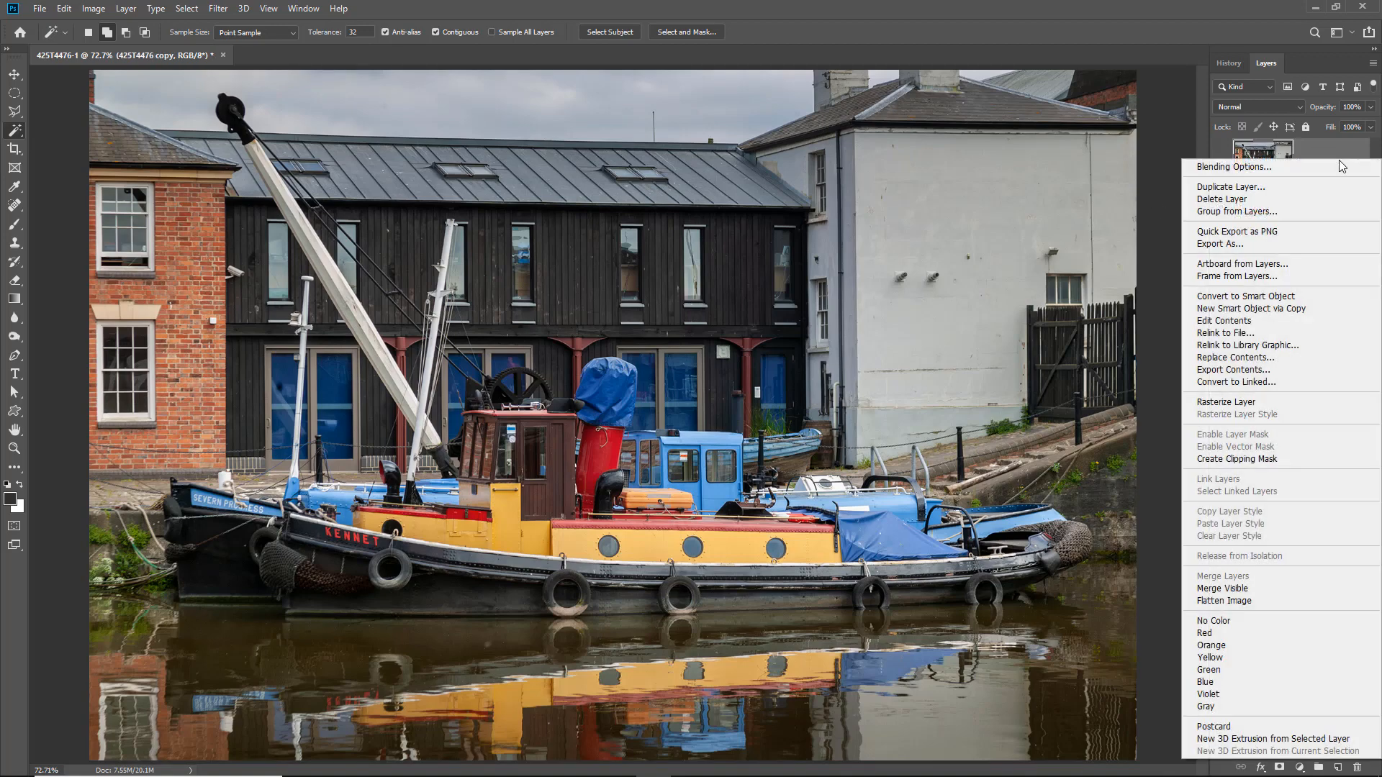
pyautogui.click(1242, 402)
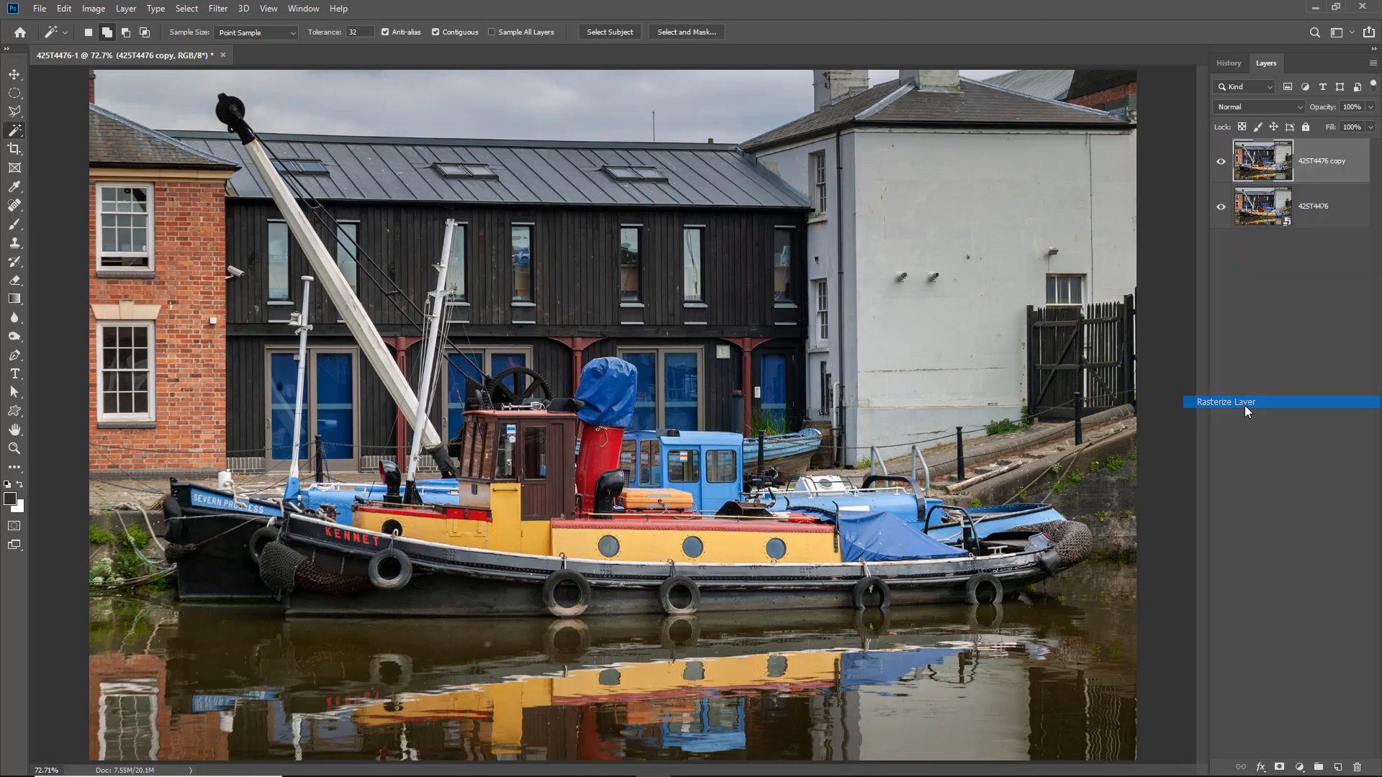
# - Rename the original bottom layer FAILSAFE and select the rasterized copy above it
pyautogui.doubleClick(1313, 207)
pyautogui.write('FAILSAFE')
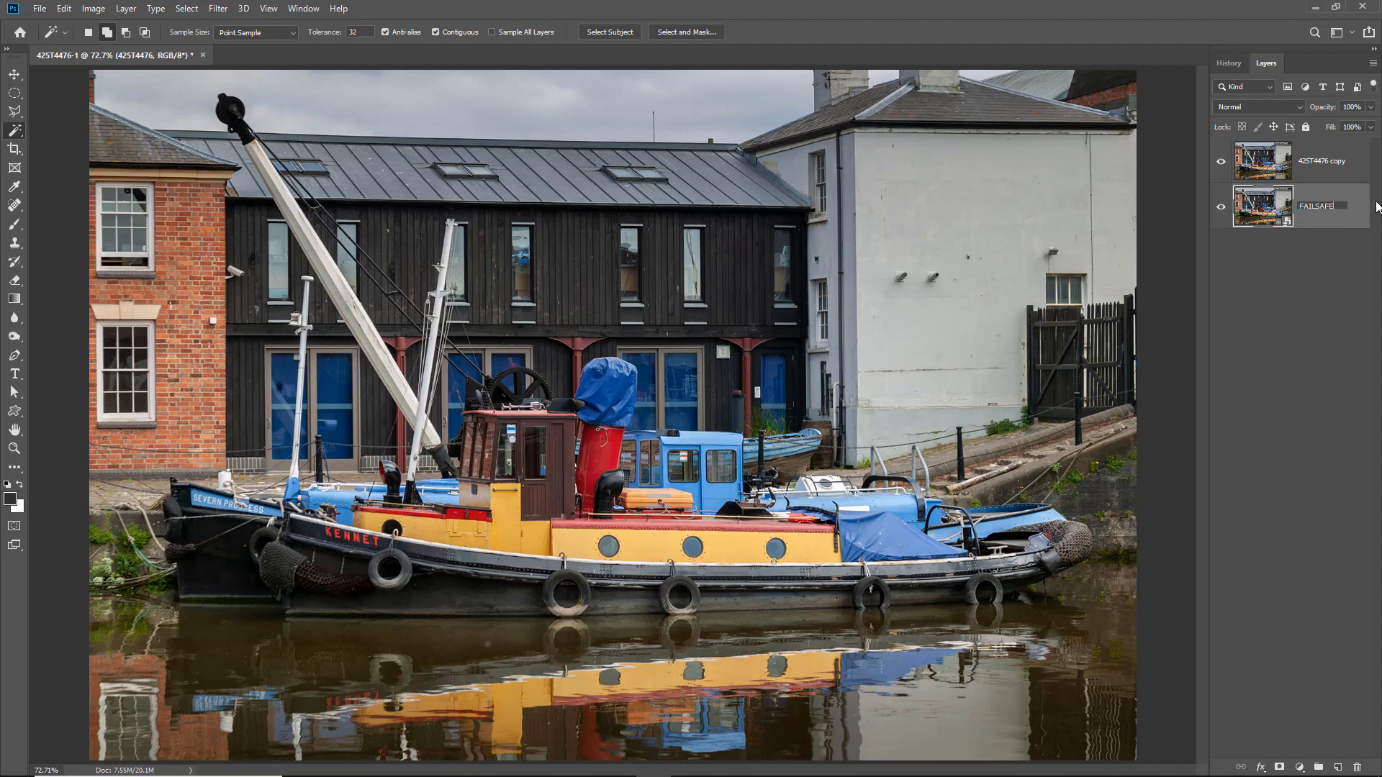
pyautogui.click(1317, 164)
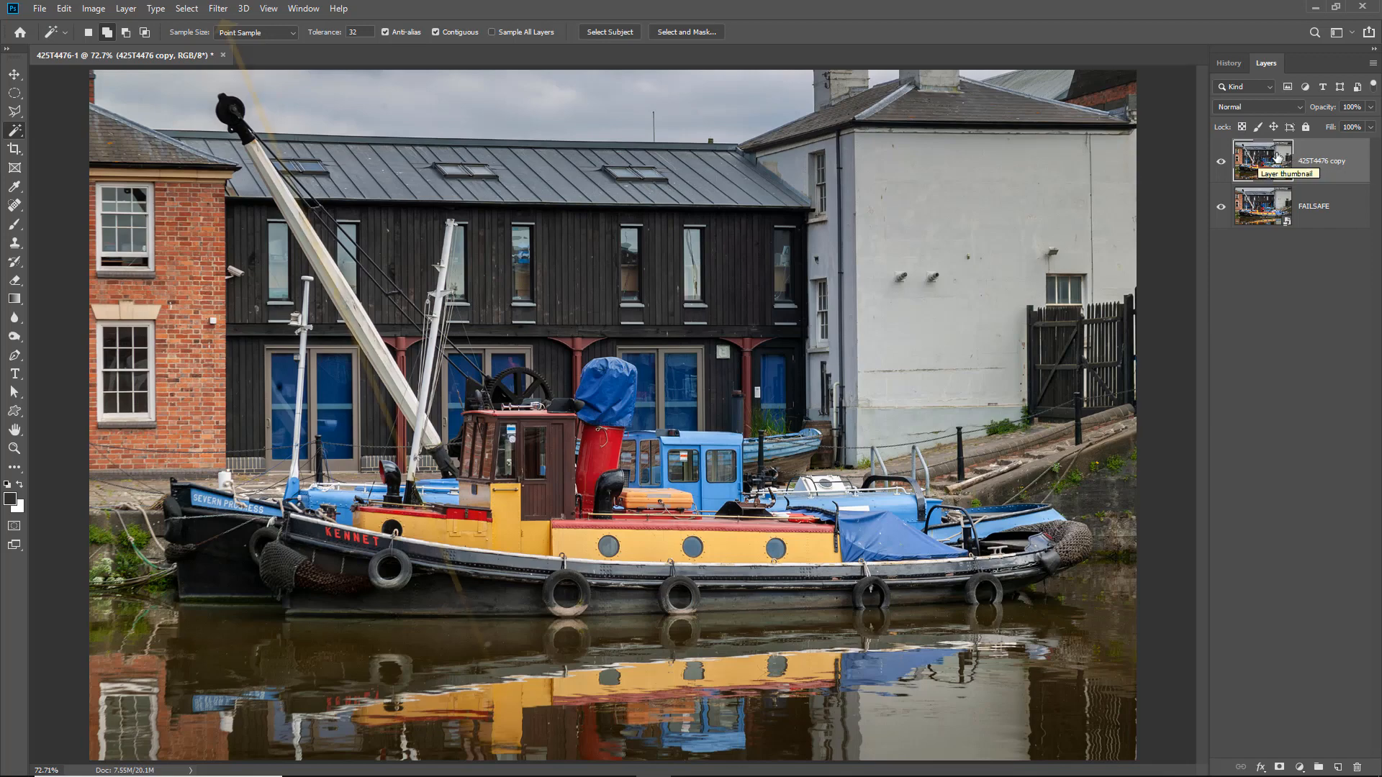
# - Convert the copied layer for smart filters and hide the FAILSAFE layer
pyautogui.click(218, 9)
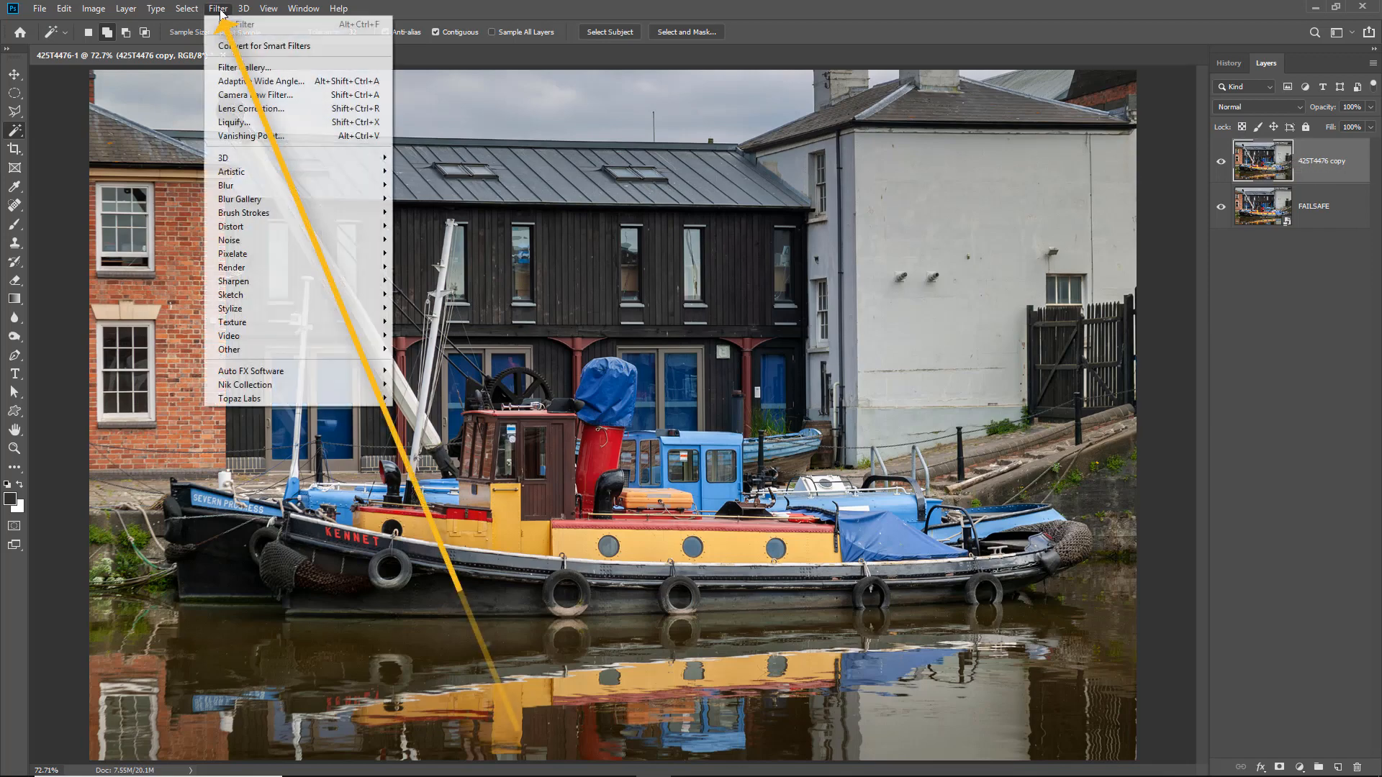
pyautogui.click(227, 46)
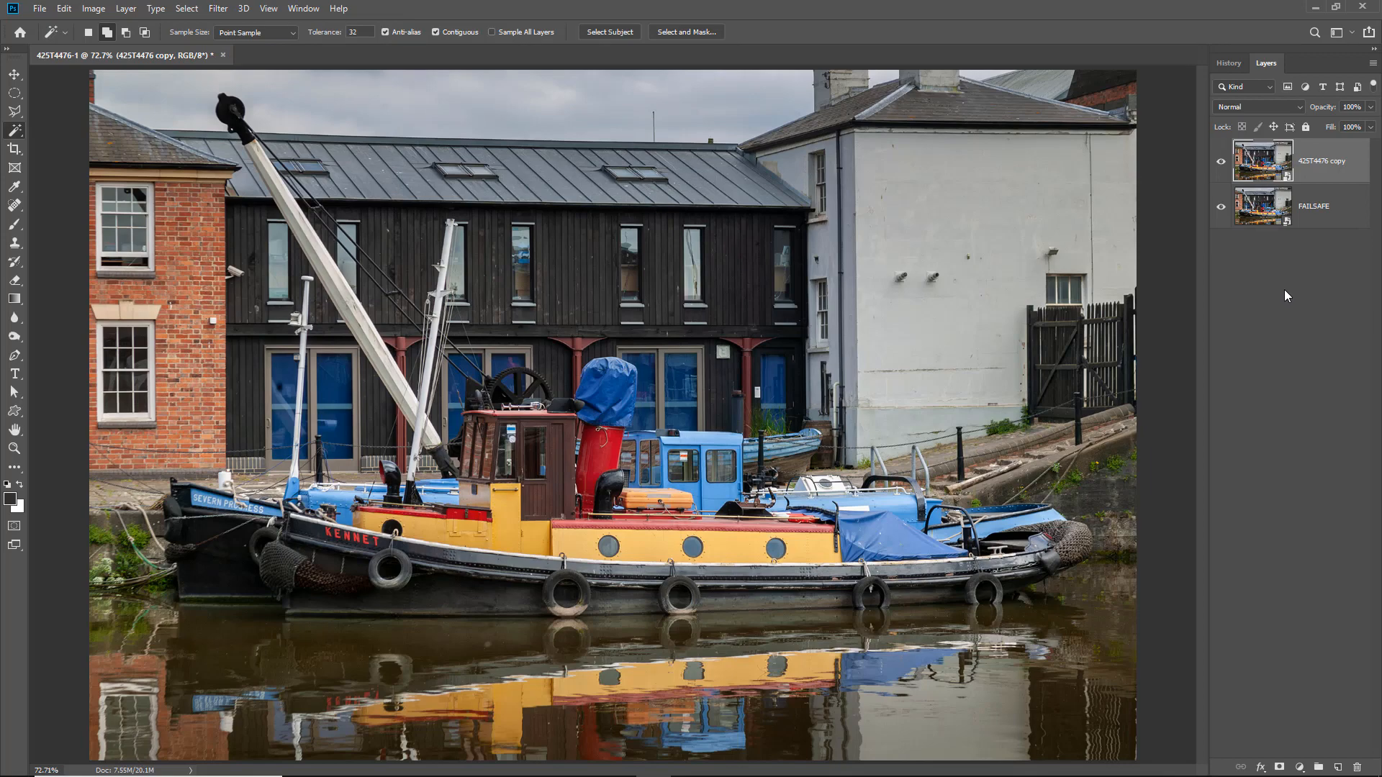
pyautogui.click(1221, 207)
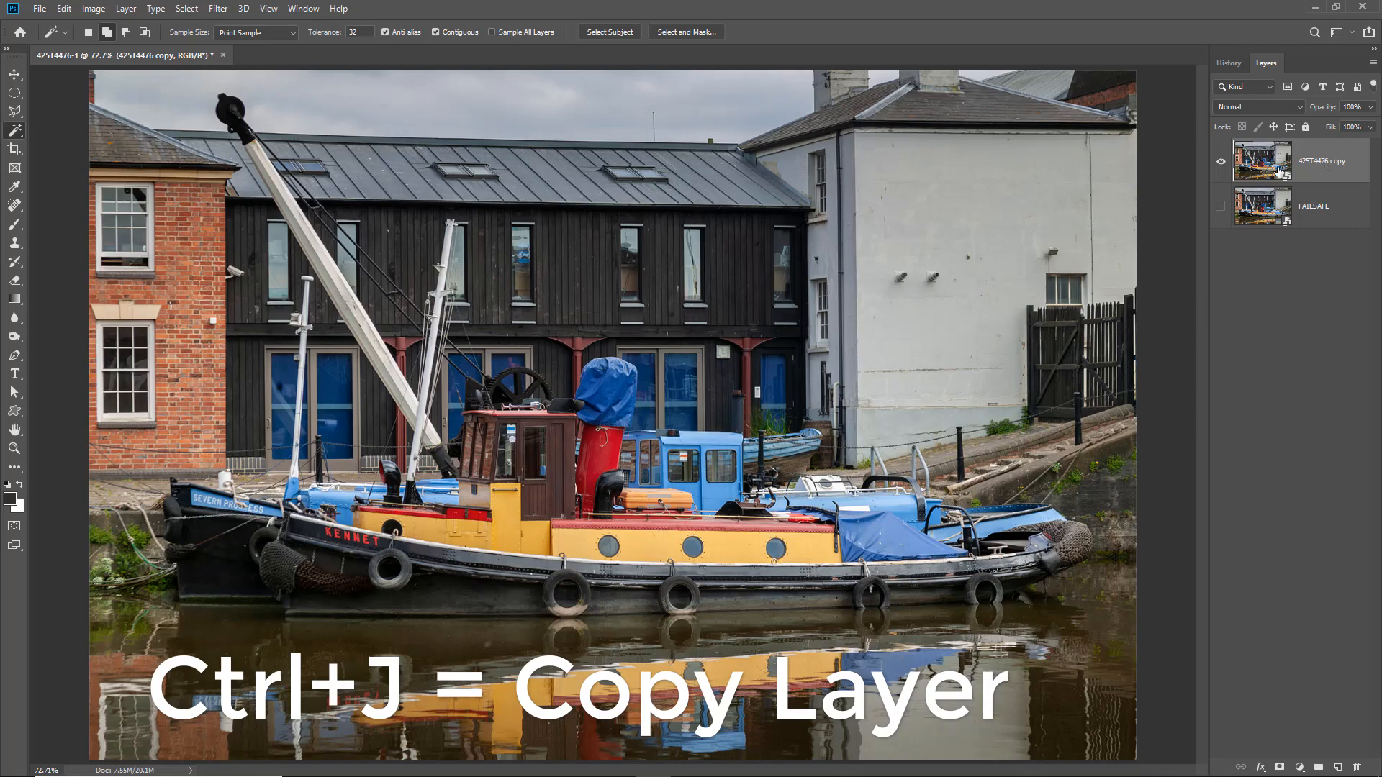
# - Duplicate the smart object layer twice, then hide both new copies and select the layer 425T4476 copy
pyautogui.hotkey('ctrl', 'j')
pyautogui.hotkey('ctrl', 'j')
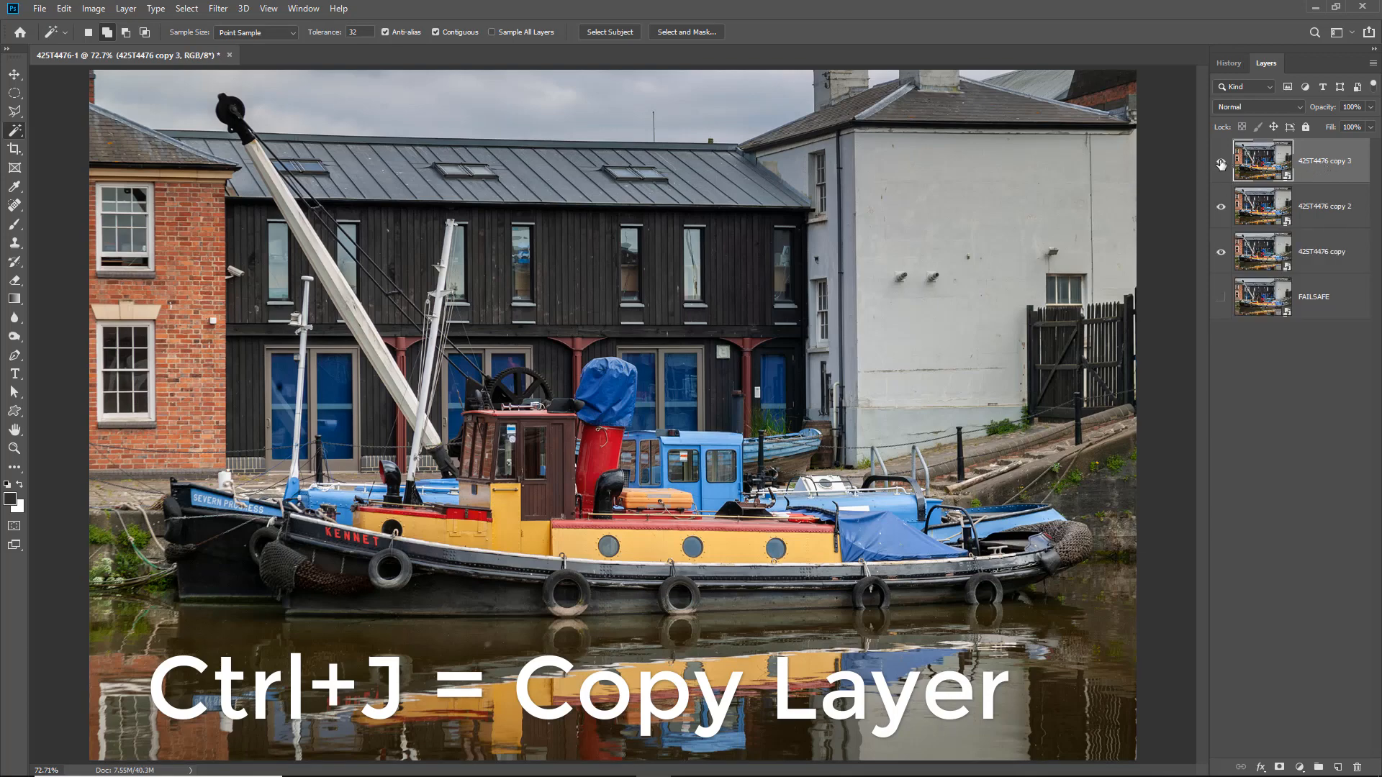
pyautogui.moveTo(1220, 164); pyautogui.dragTo(1220, 207)
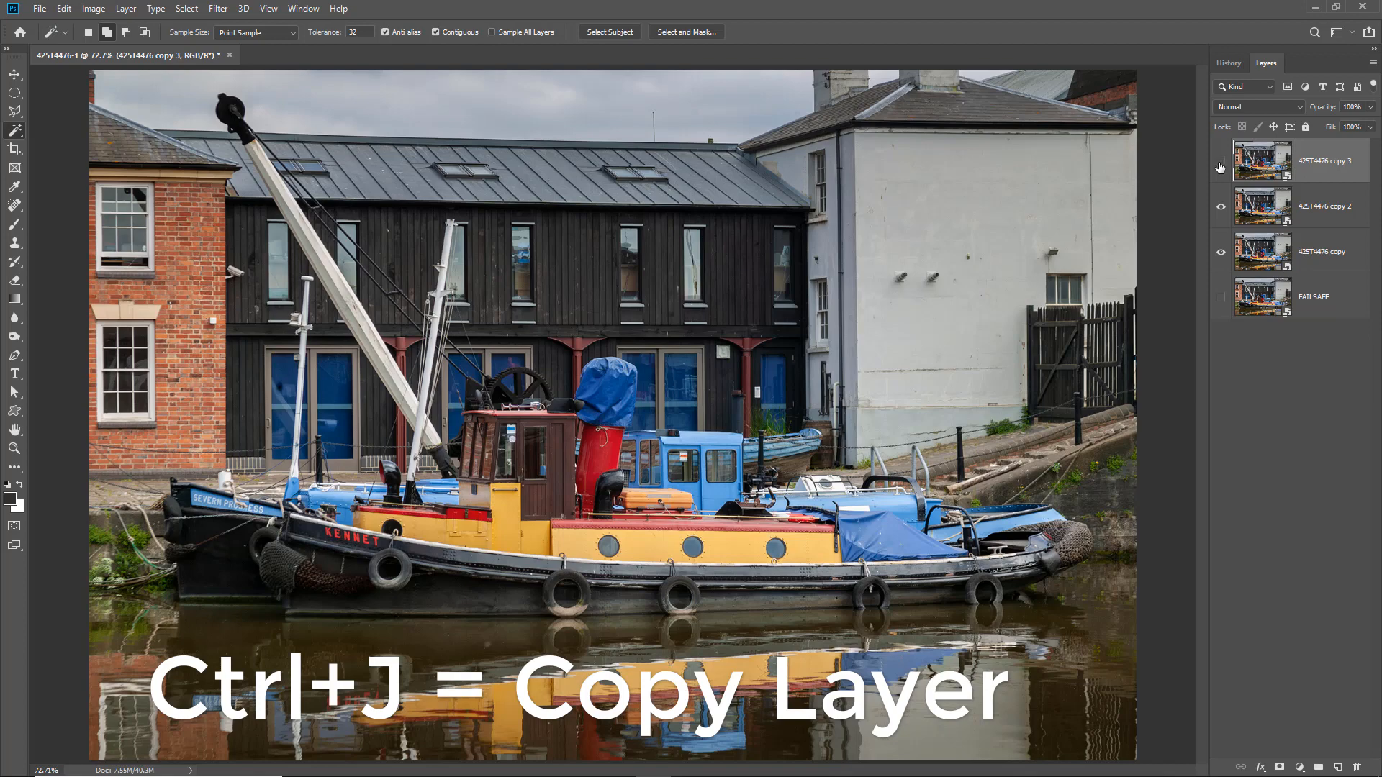
pyautogui.click(1311, 261)
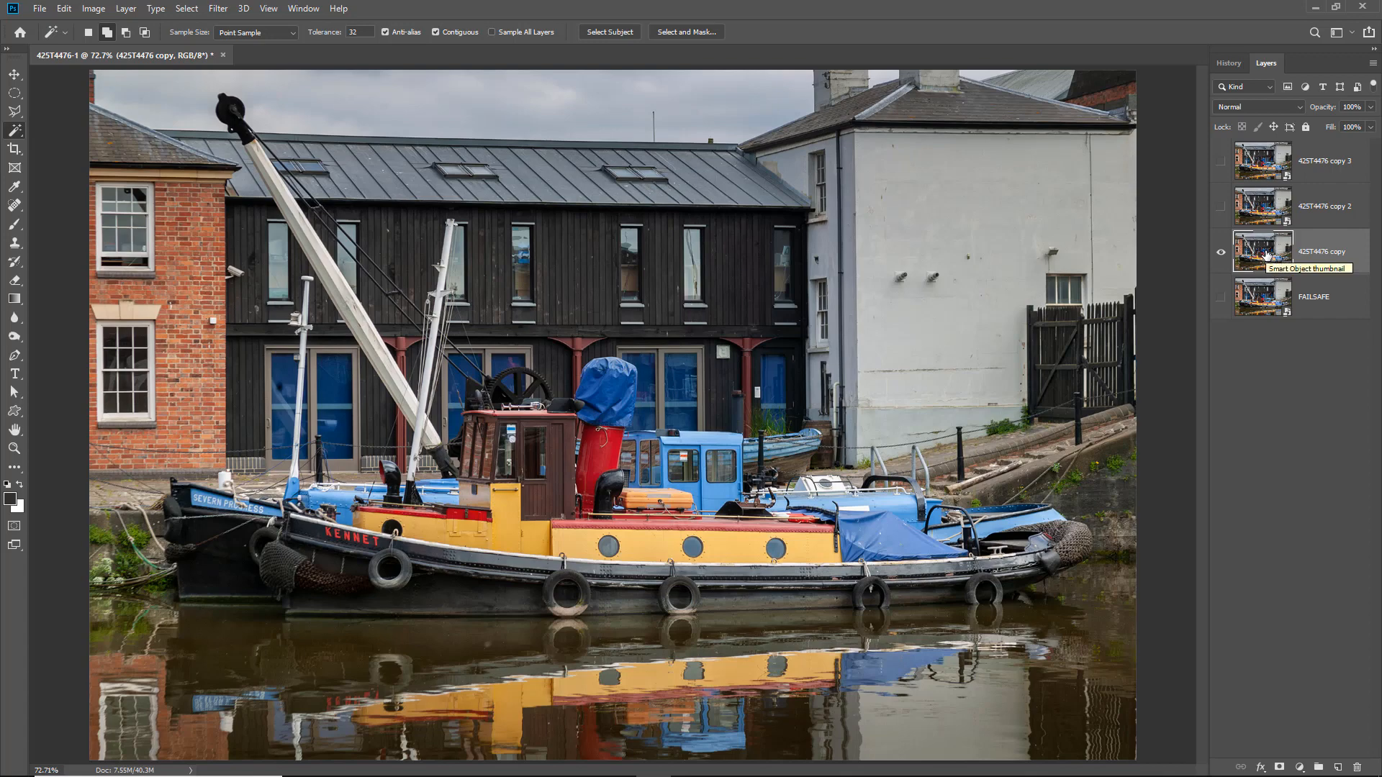
# - Apply the Plastic Wrap filter to the 425T4476 copy layer with Highlight Strength 15, Detail 9 and Smoothness 7
pyautogui.click(217, 10)
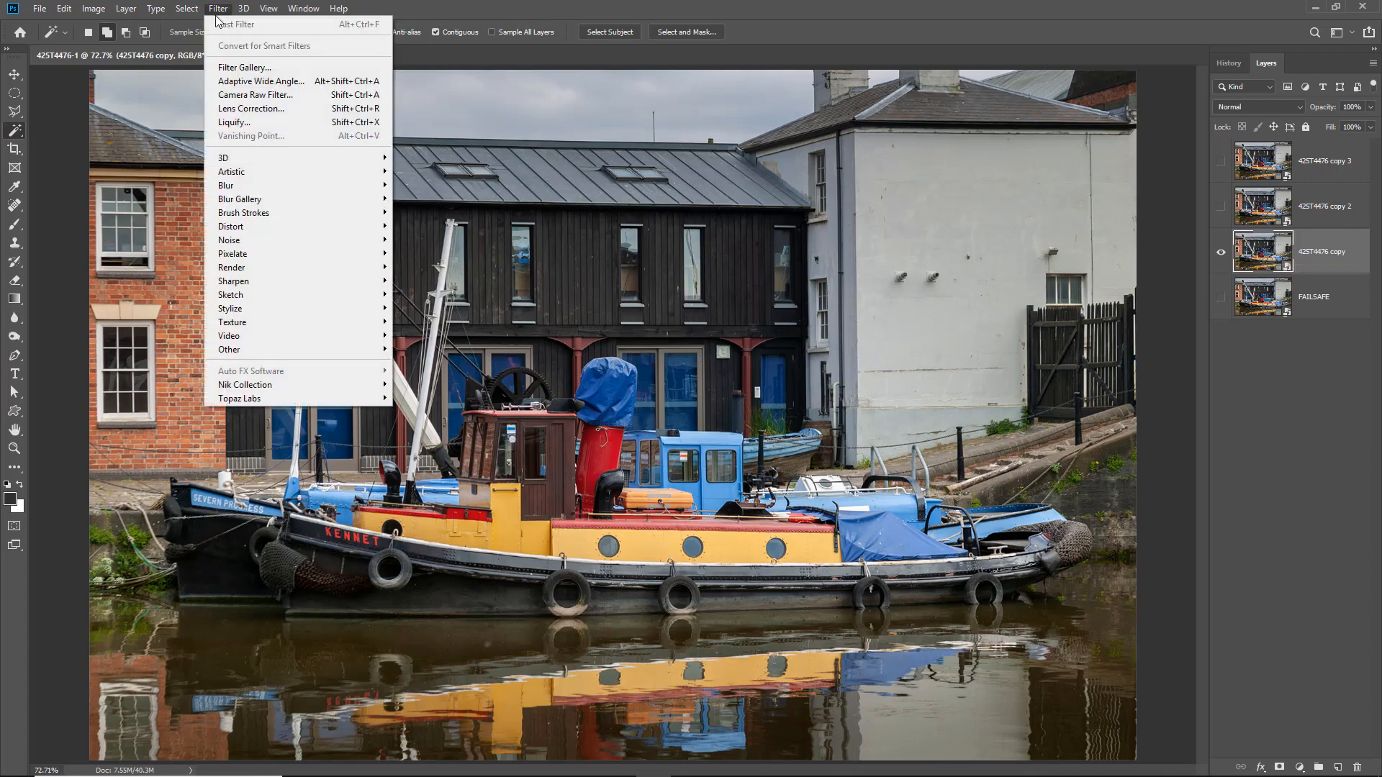
pyautogui.moveTo(232, 174)
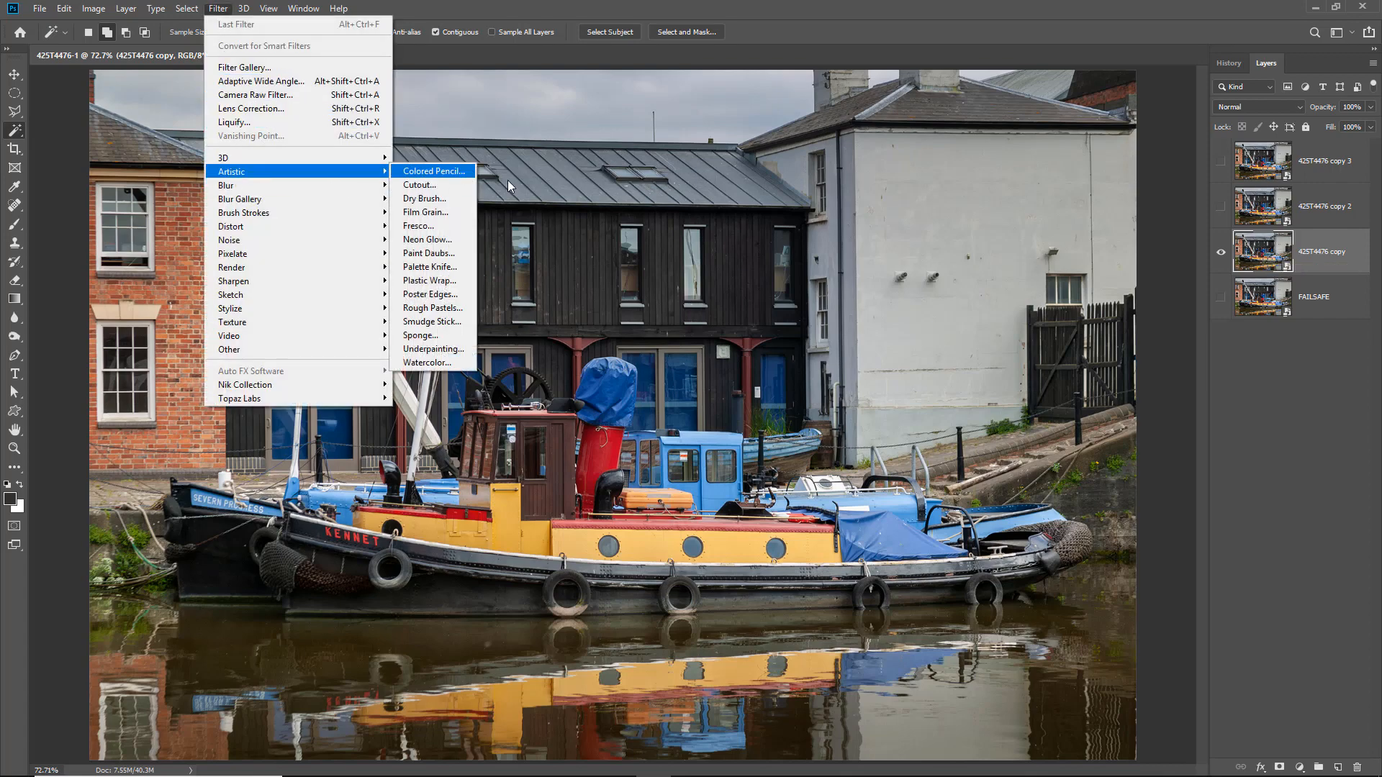
pyautogui.click(439, 283)
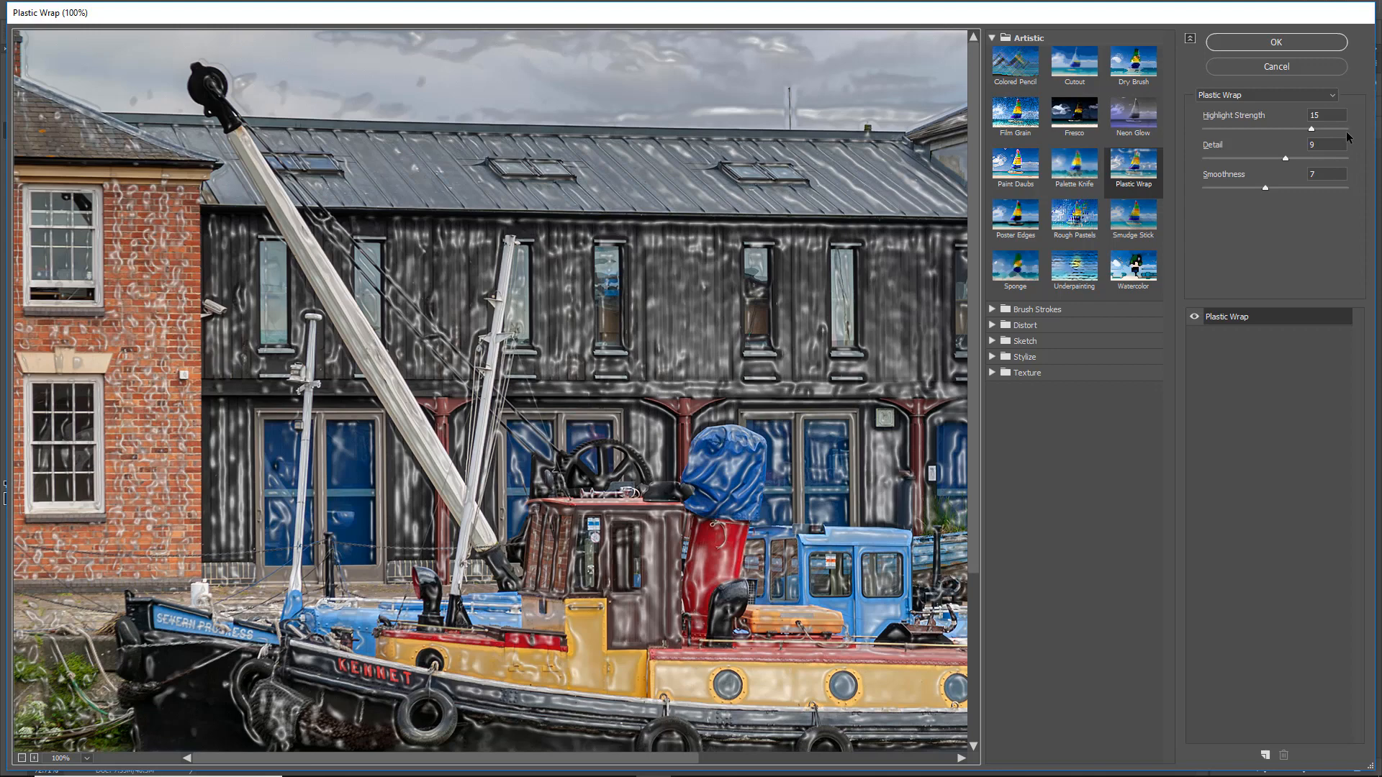
pyautogui.click(1274, 44)
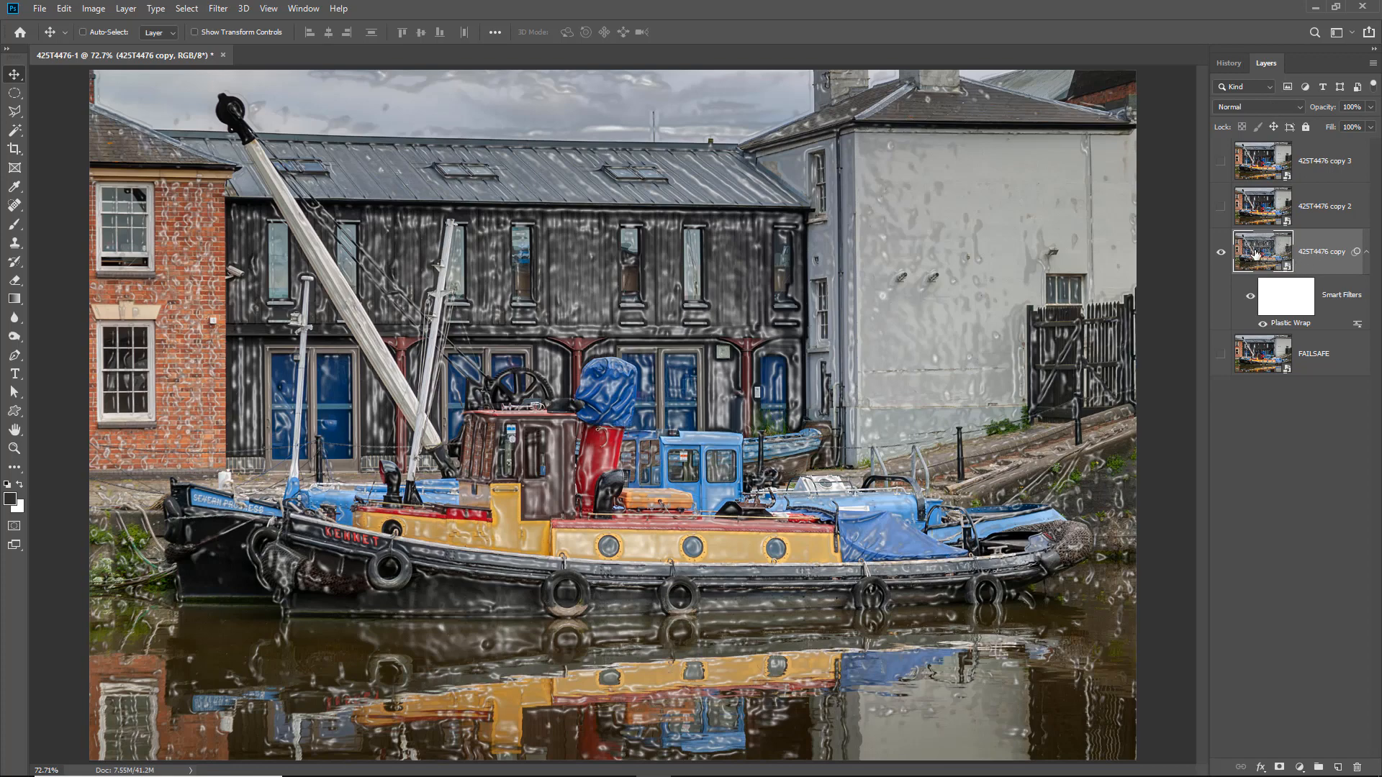
# - Try hiding the Plastic Wrap effect over the boat by brushing black on the smart filter mask, and undo the painting
pyautogui.click(1285, 302)
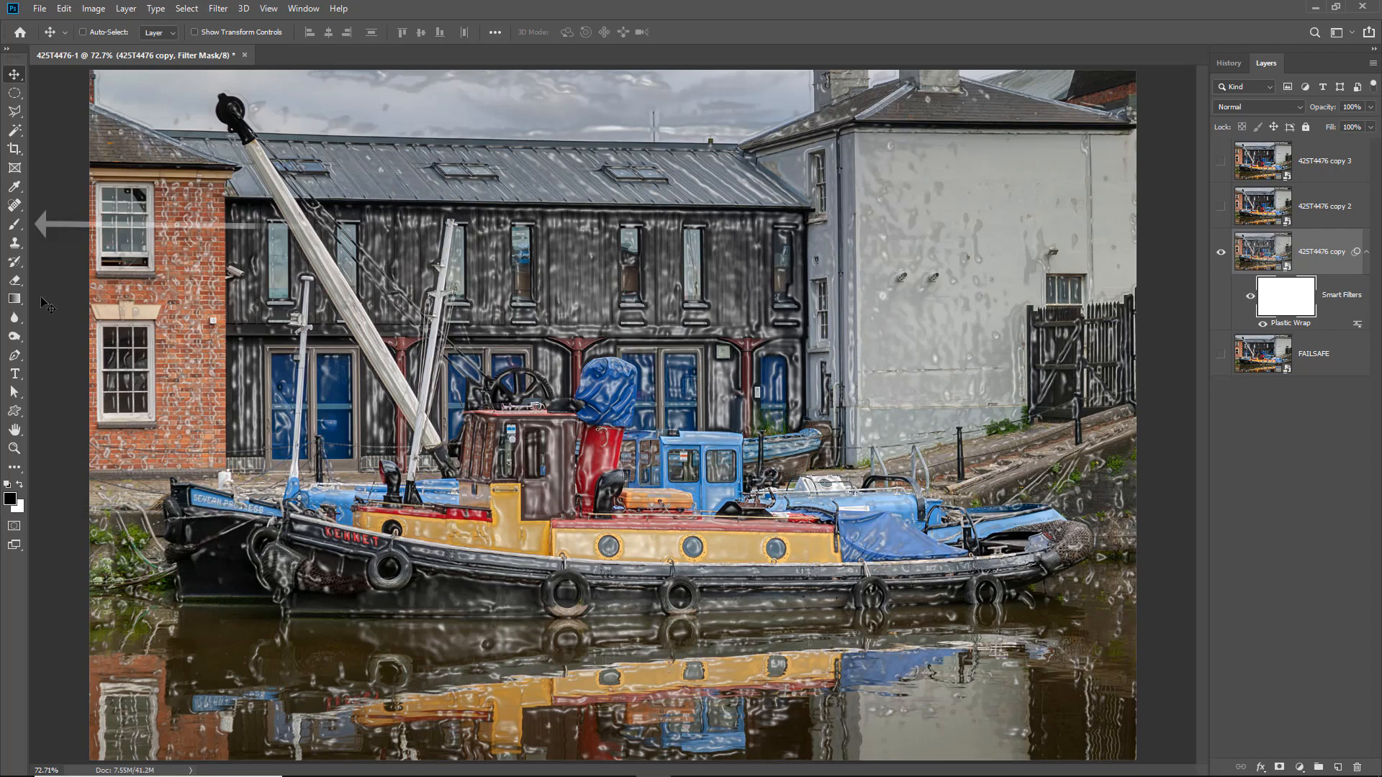
pyautogui.click(15, 224)
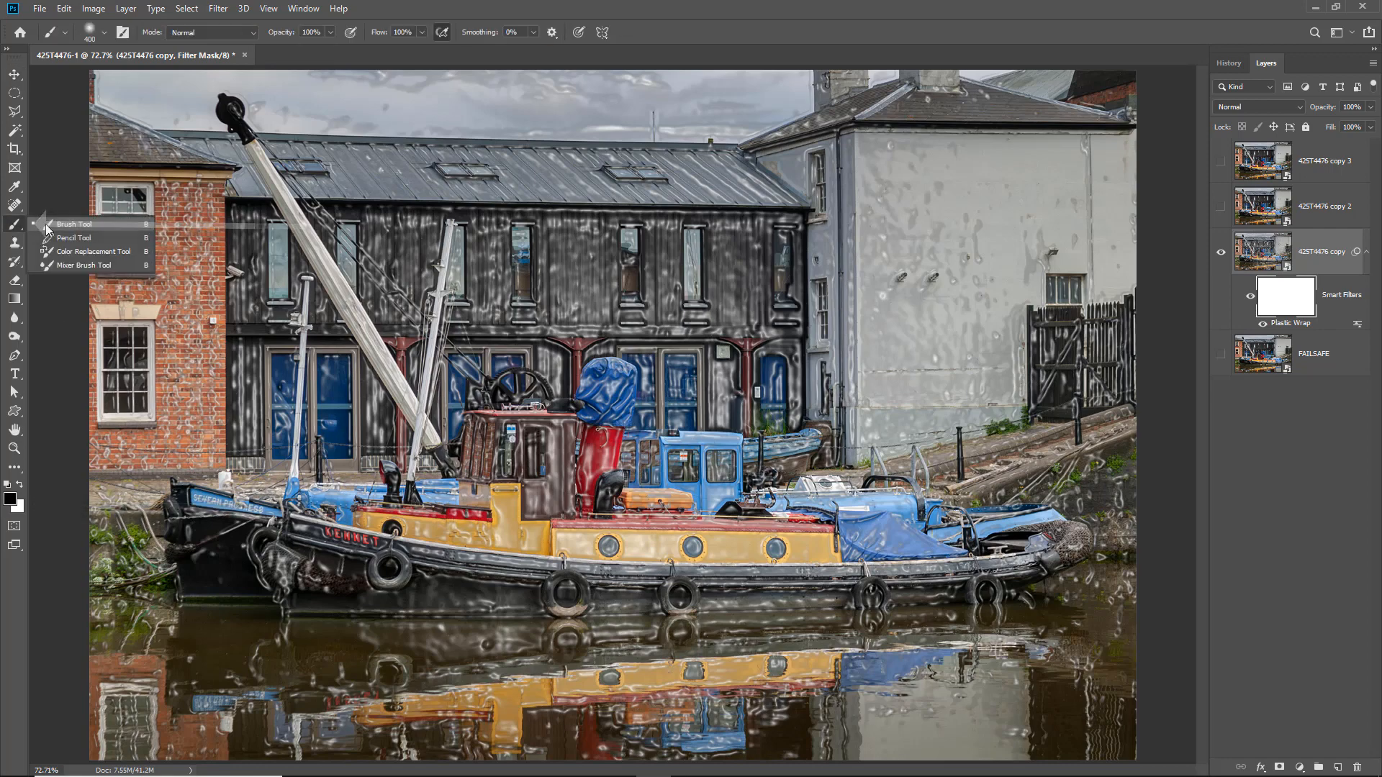
pyautogui.moveTo(462, 493)
pyautogui.mouseDown()
pyautogui.moveTo(825, 541)
pyautogui.moveTo(947, 539)
pyautogui.moveTo(529, 499)
pyautogui.moveTo(497, 460)
pyautogui.moveTo(686, 442)
pyautogui.moveTo(469, 419)
pyautogui.moveTo(585, 410)
pyautogui.moveTo(400, 363)
pyautogui.moveTo(618, 293)
pyautogui.moveTo(579, 289)
pyautogui.moveTo(878, 278)
pyautogui.moveTo(805, 360)
pyautogui.moveTo(553, 437)
pyautogui.moveTo(956, 481)
pyautogui.moveTo(461, 538)
pyautogui.moveTo(688, 549)
pyautogui.moveTo(431, 573)
pyautogui.mouseUp()
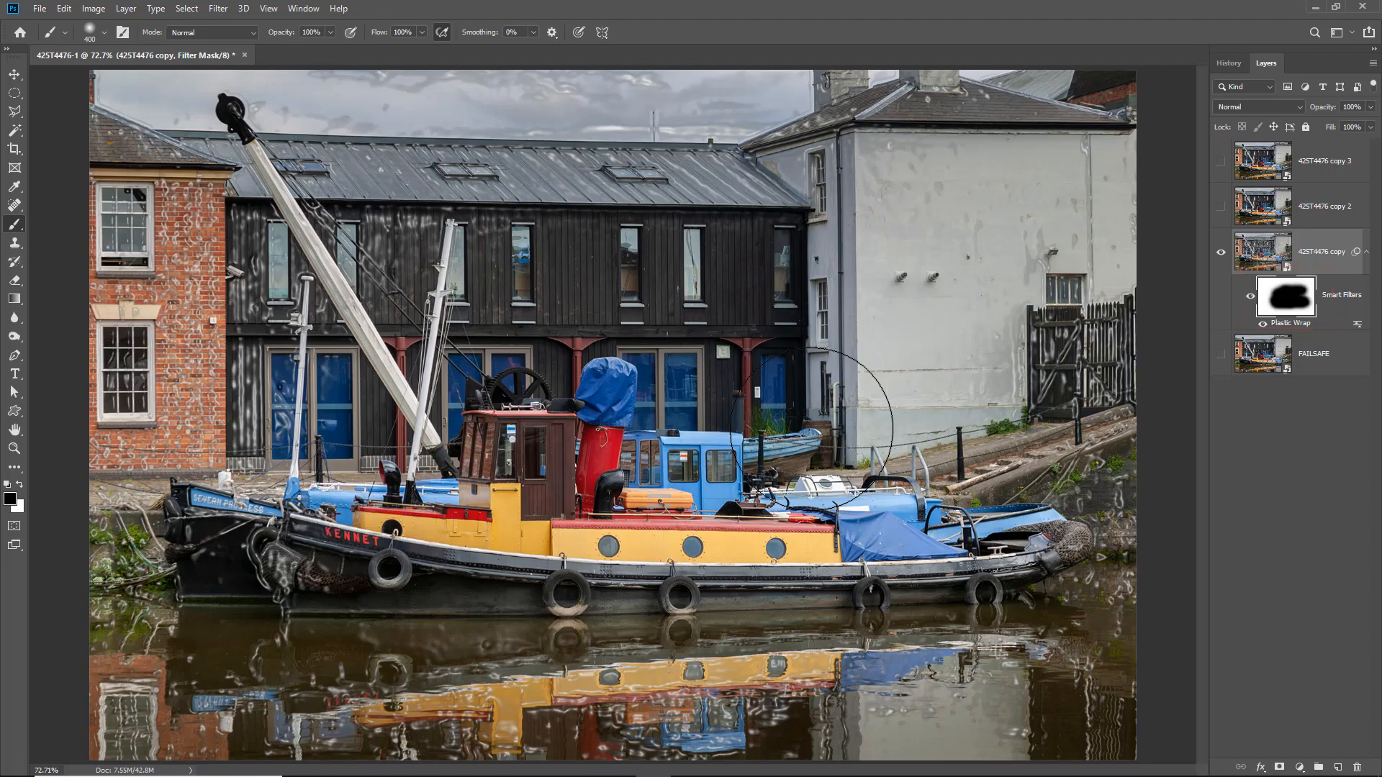
pyautogui.hotkey('ctrl', 'z')
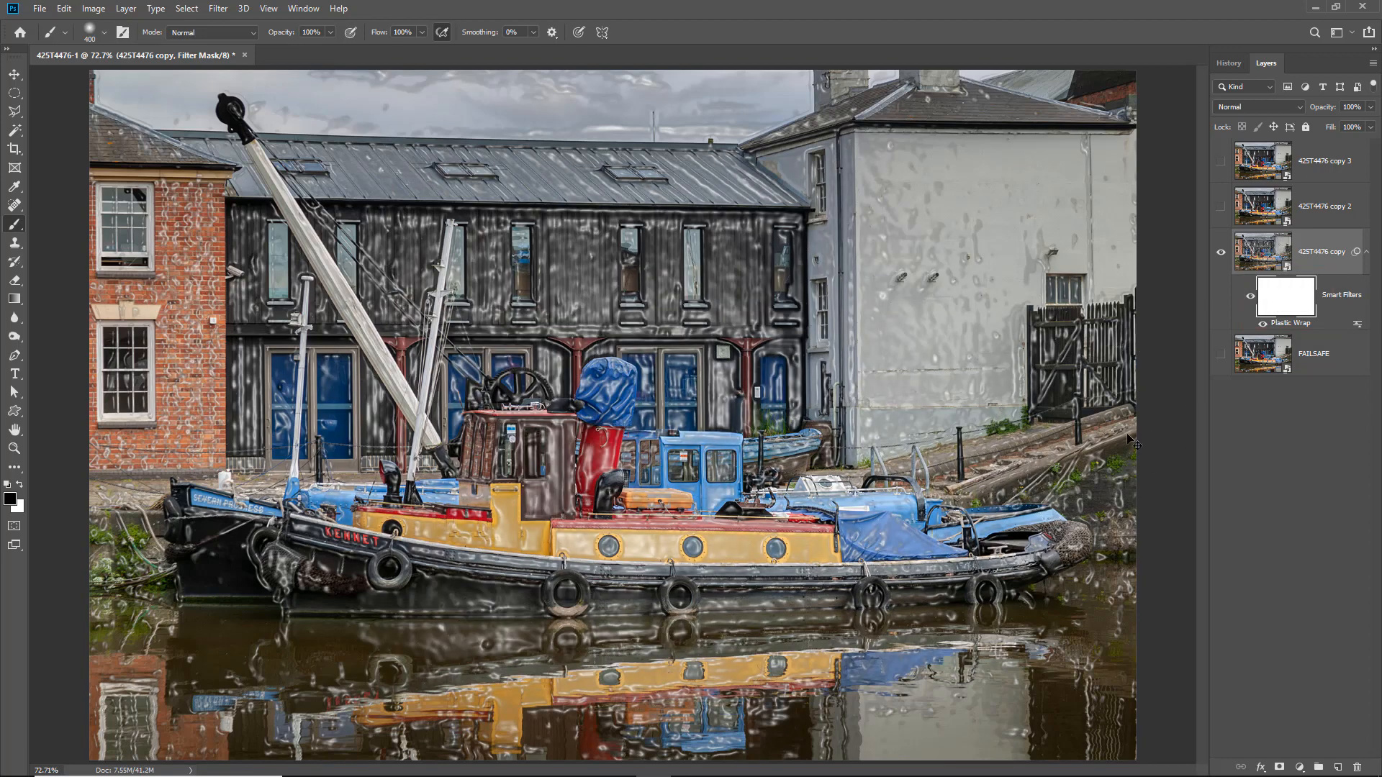
# - Reopen the Plastic Wrap smart filter's settings to review them and close them without changes
pyautogui.click(1281, 331)
pyautogui.doubleClick(1280, 330)
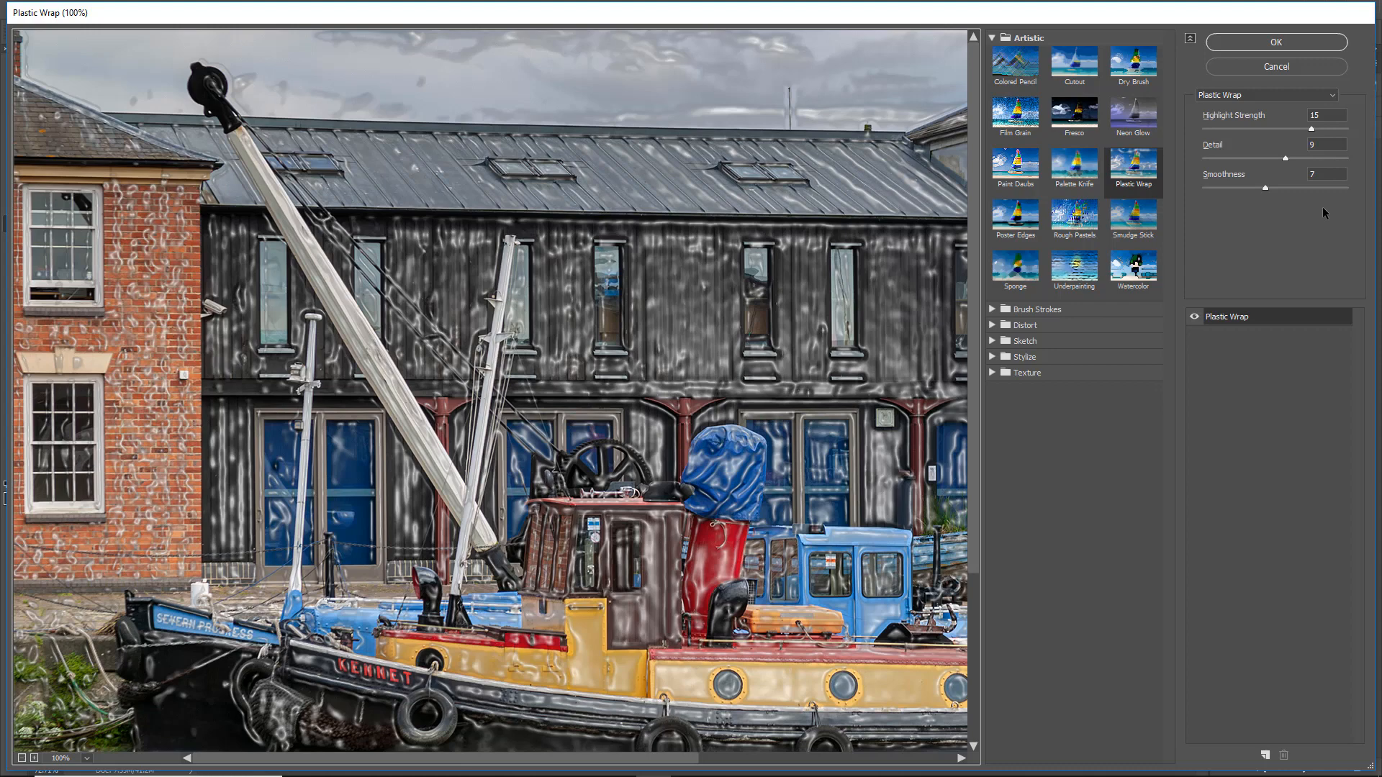
pyautogui.click(1275, 67)
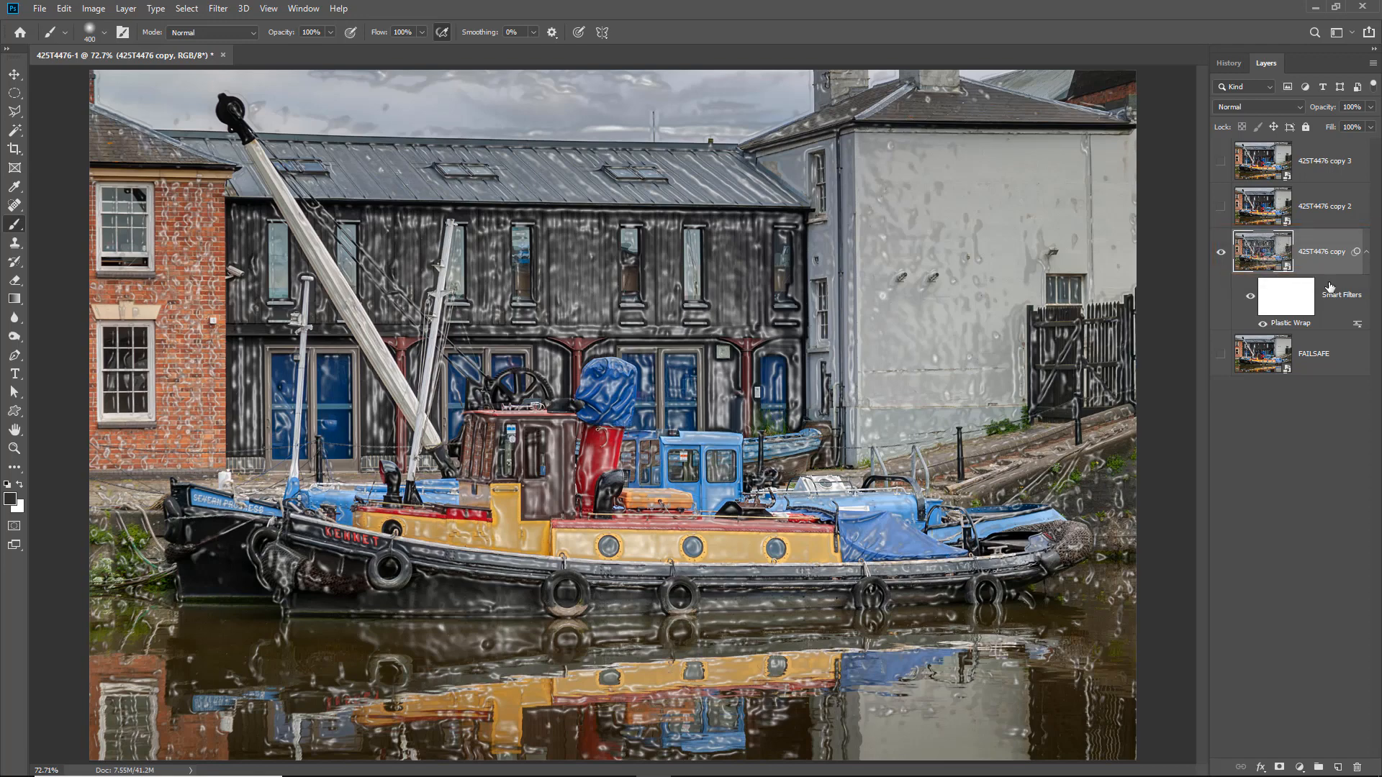
# - Rename the filtered layer Filter and apply Cutout to it with Number of Levels 4, Edge Simplicity 4 and Edge Fidelity 2
pyautogui.doubleClick(1332, 253)
pyautogui.click(1256, 254)
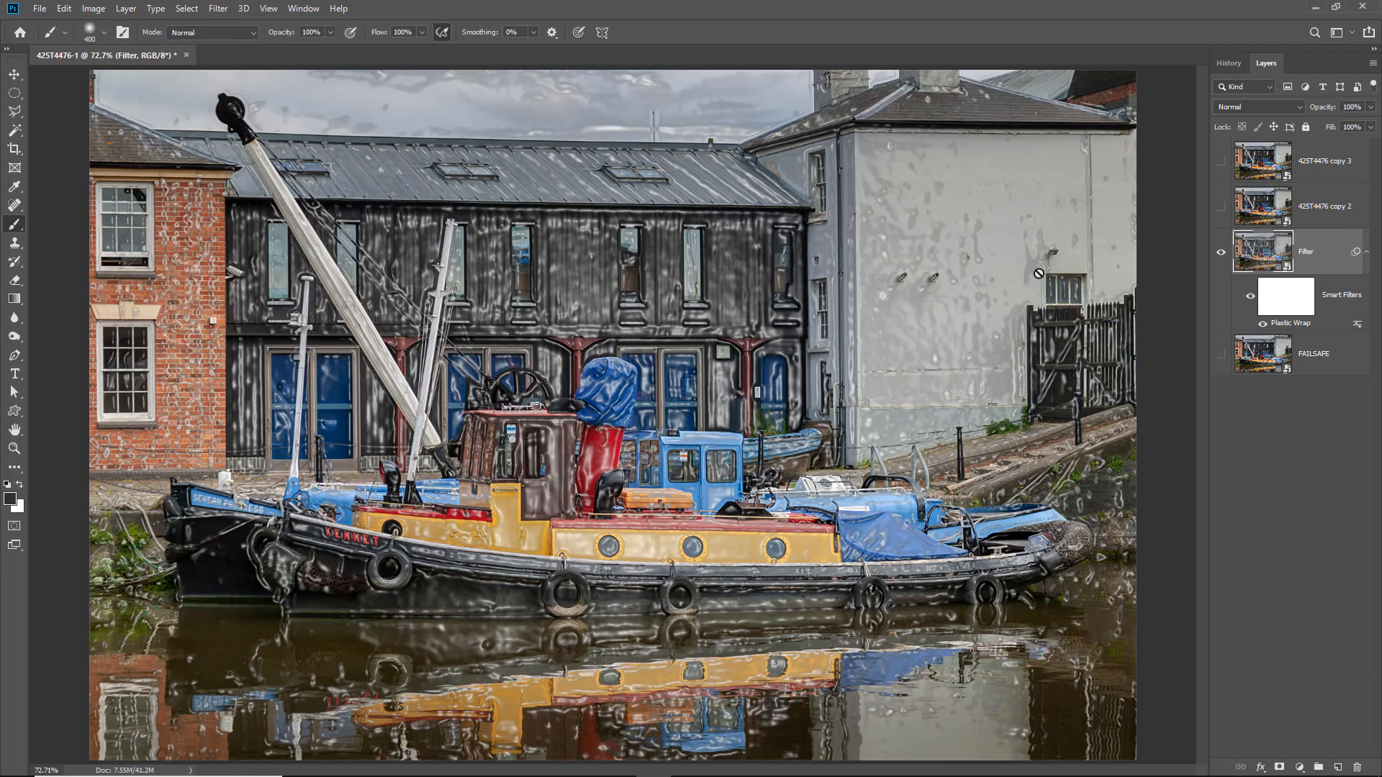
pyautogui.click(216, 10)
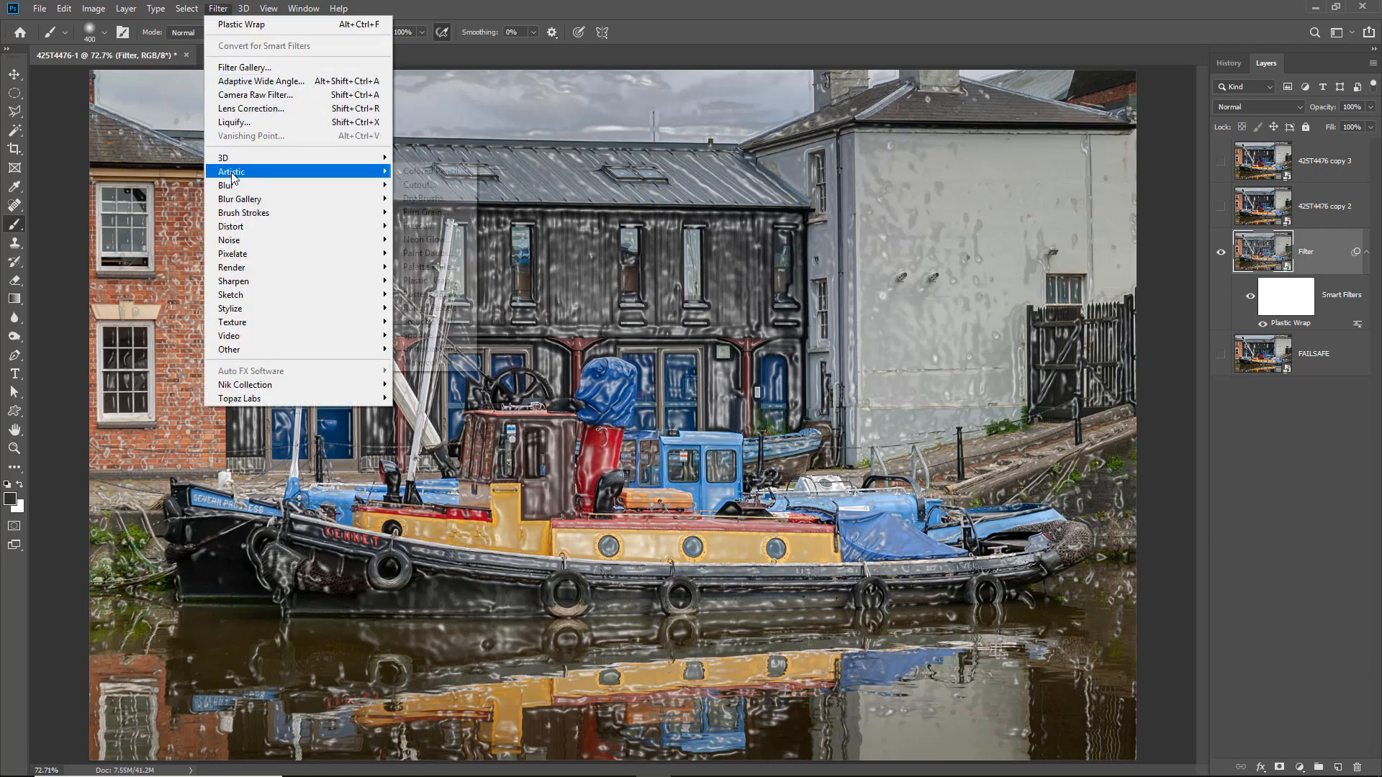
pyautogui.moveTo(232, 173)
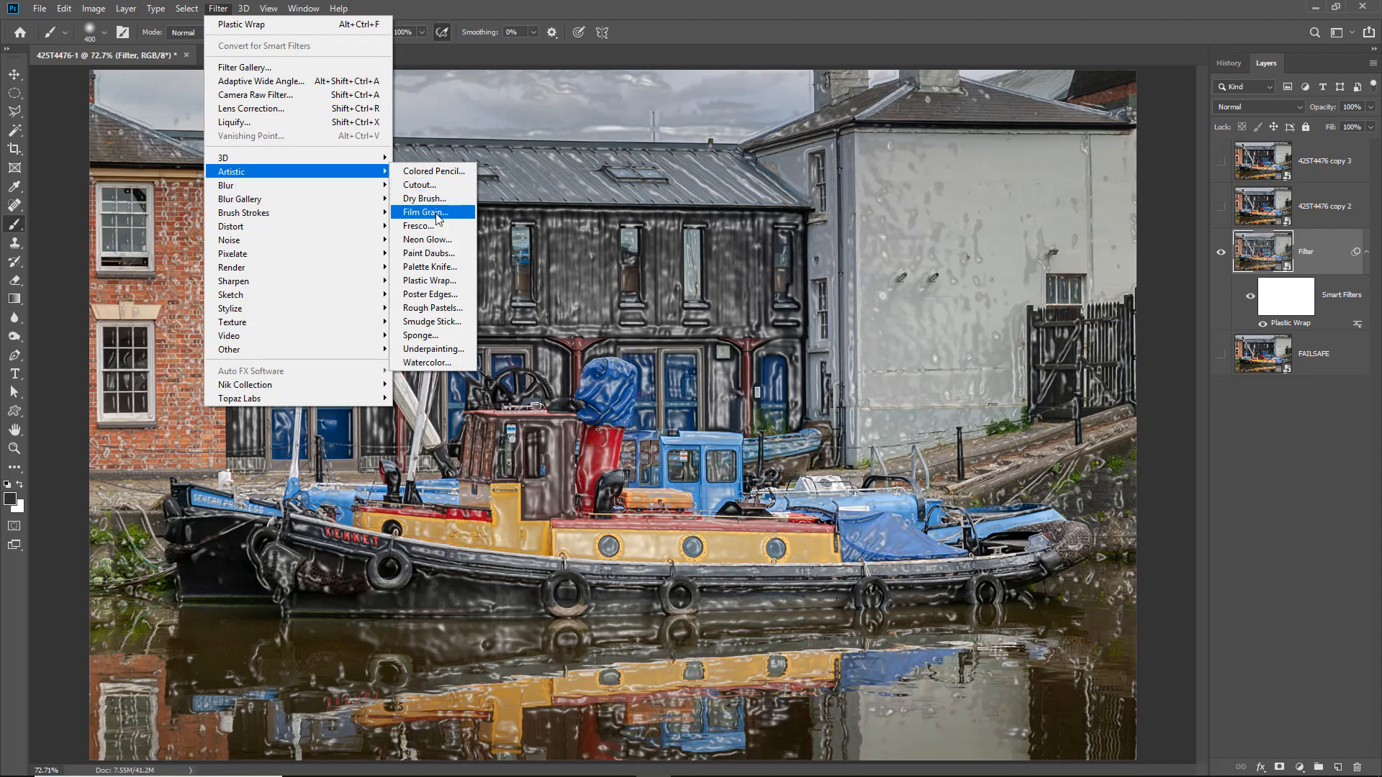
pyautogui.click(417, 186)
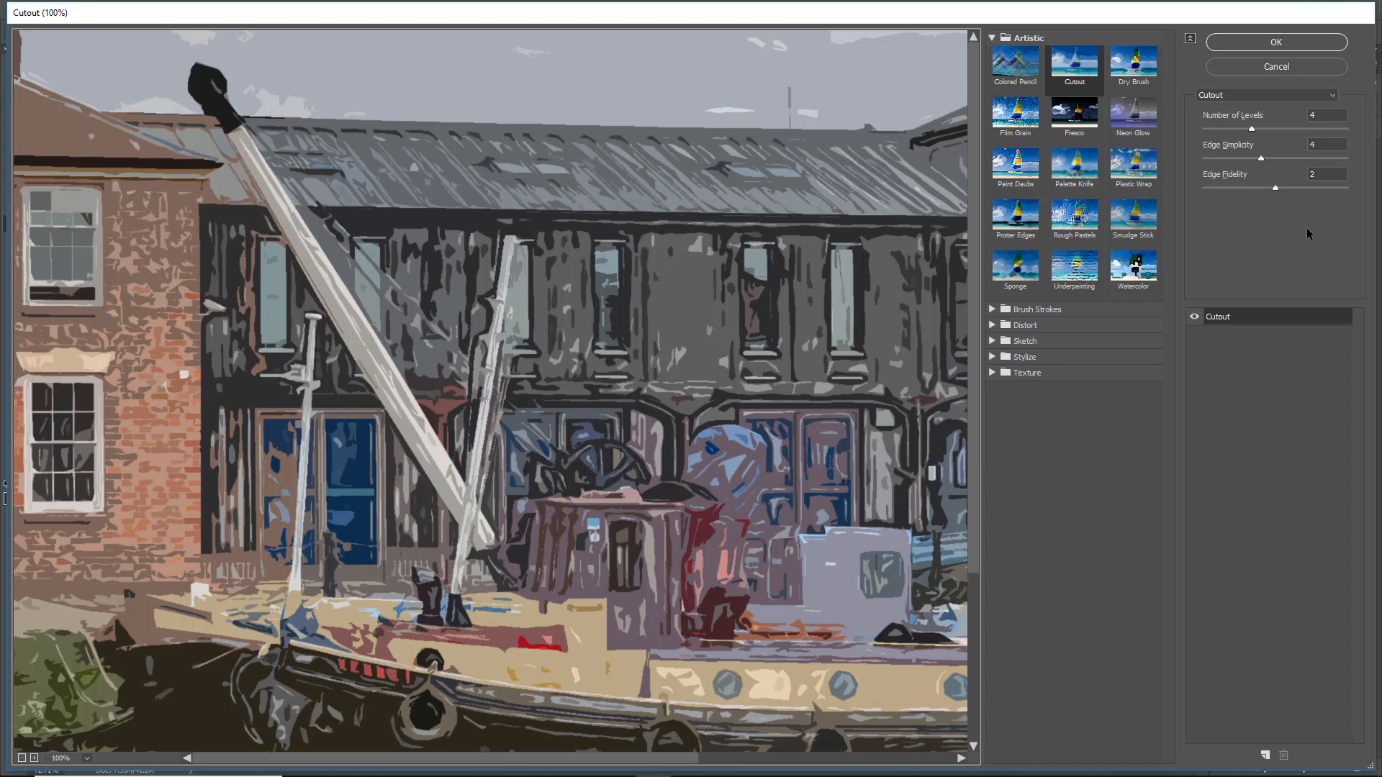
pyautogui.click(1267, 41)
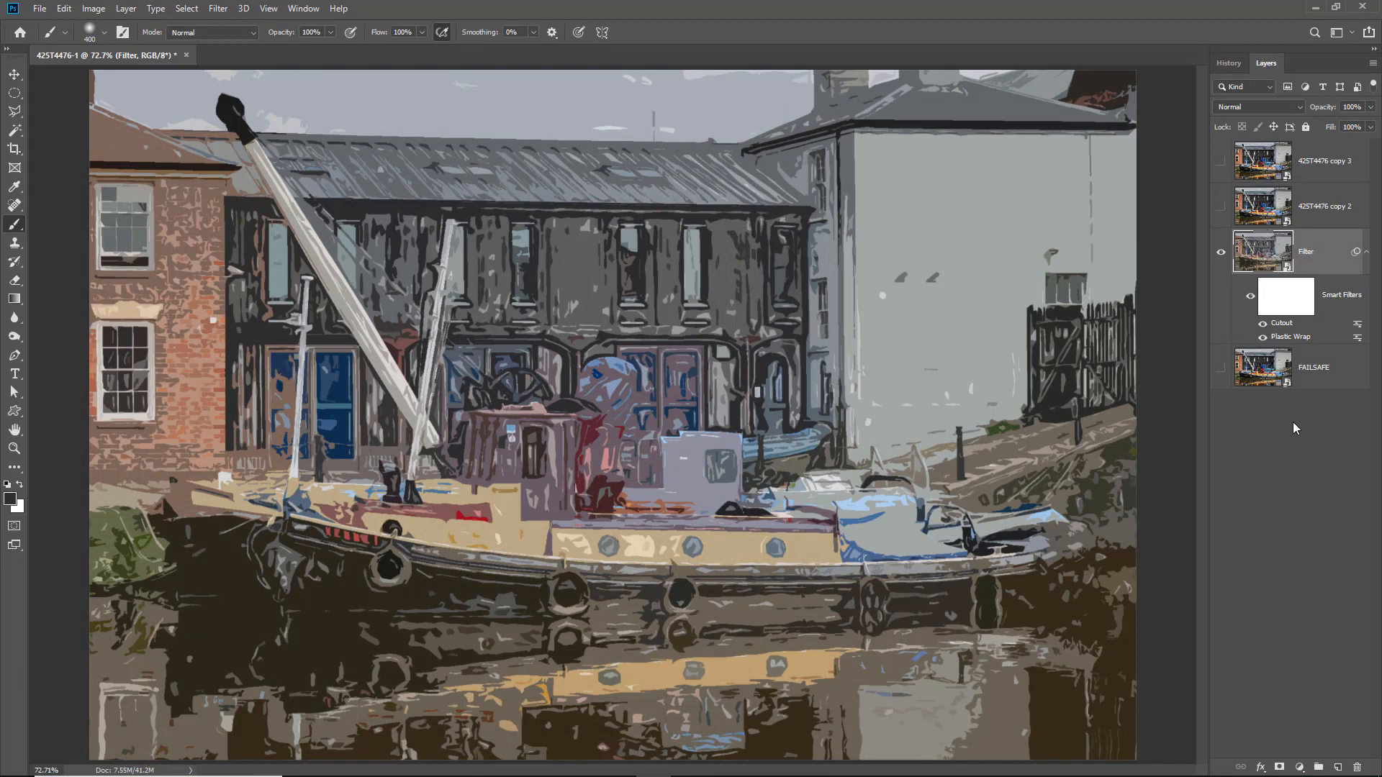
# - Try masking both smart filters off the boat with black brush strokes on the filter mask, and undo them
pyautogui.click(1288, 301)
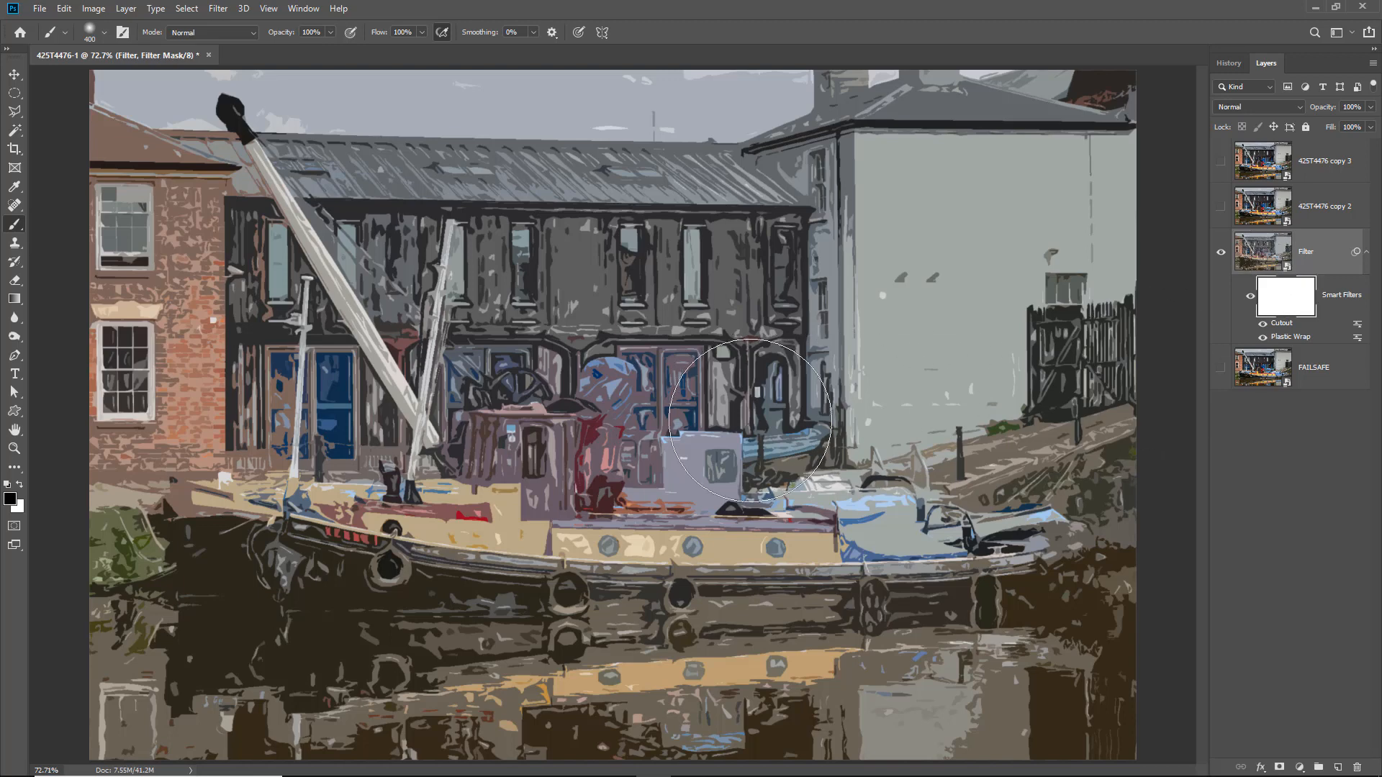
pyautogui.moveTo(525, 432)
pyautogui.mouseDown()
pyautogui.moveTo(745, 438)
pyautogui.moveTo(681, 474)
pyautogui.moveTo(551, 505)
pyautogui.moveTo(803, 539)
pyautogui.moveTo(513, 575)
pyautogui.moveTo(759, 581)
pyautogui.moveTo(581, 606)
pyautogui.moveTo(609, 616)
pyautogui.mouseUp()
pyautogui.moveTo(907, 555); pyautogui.dragTo(850, 550)
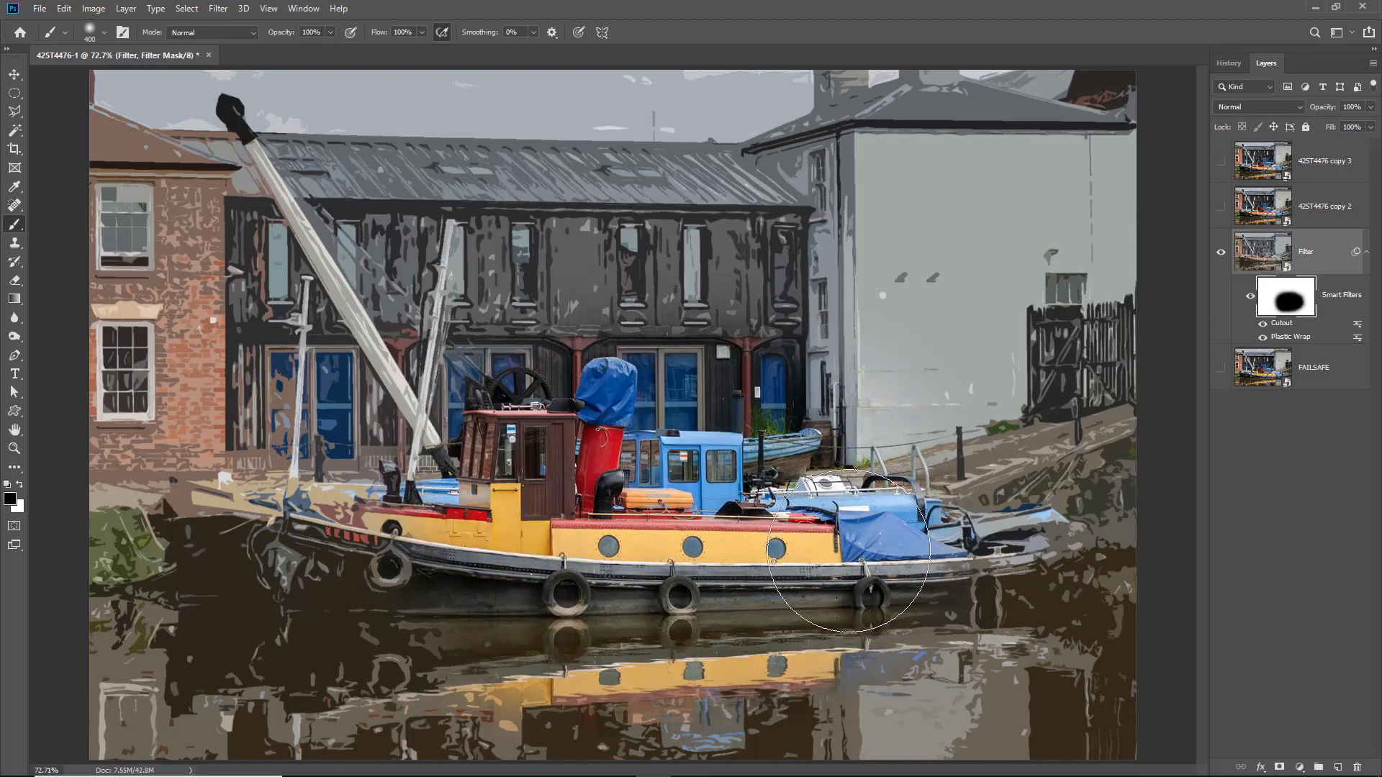
pyautogui.hotkey('ctrl', 'z')
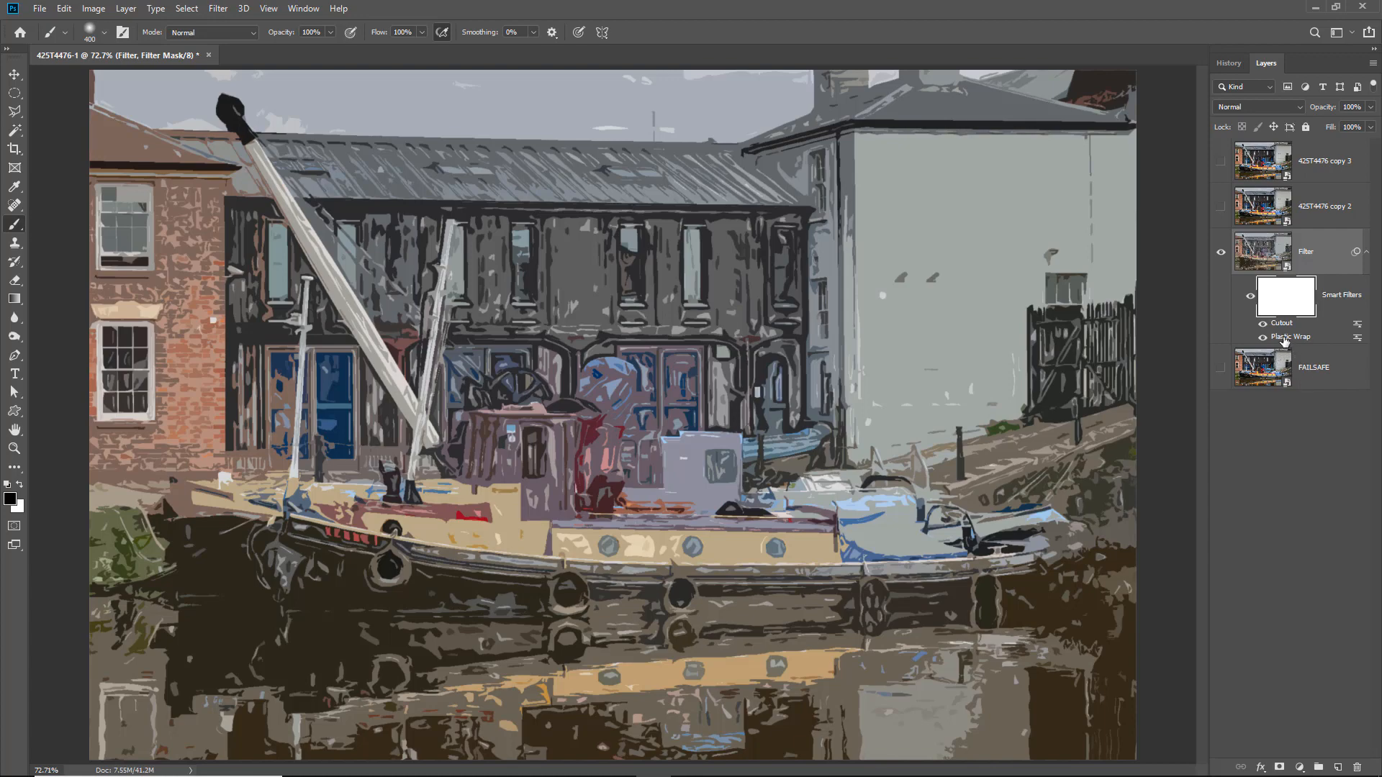
# - Set the Highlight Strength of the Filter layer's Plastic Wrap smart filter to 20
pyautogui.doubleClick(1280, 339)
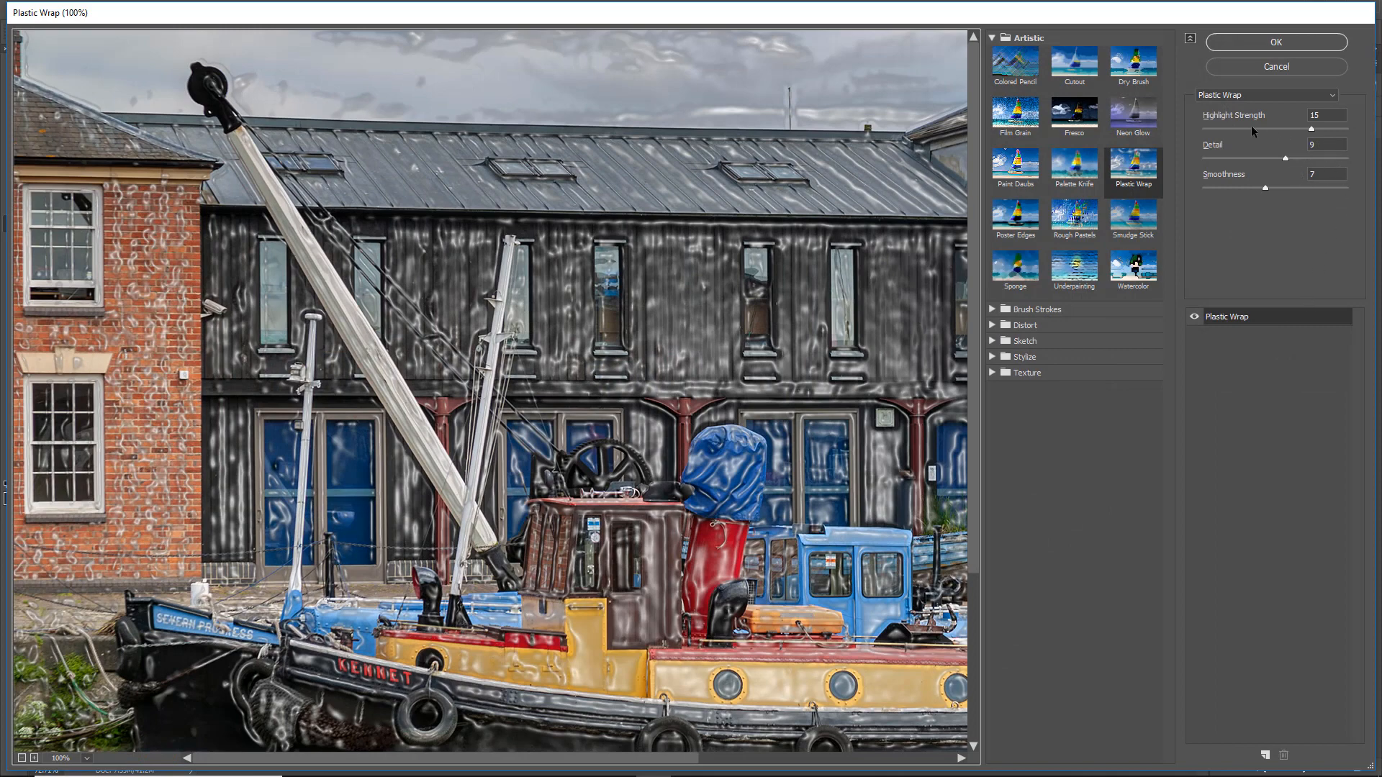
pyautogui.click(1348, 129)
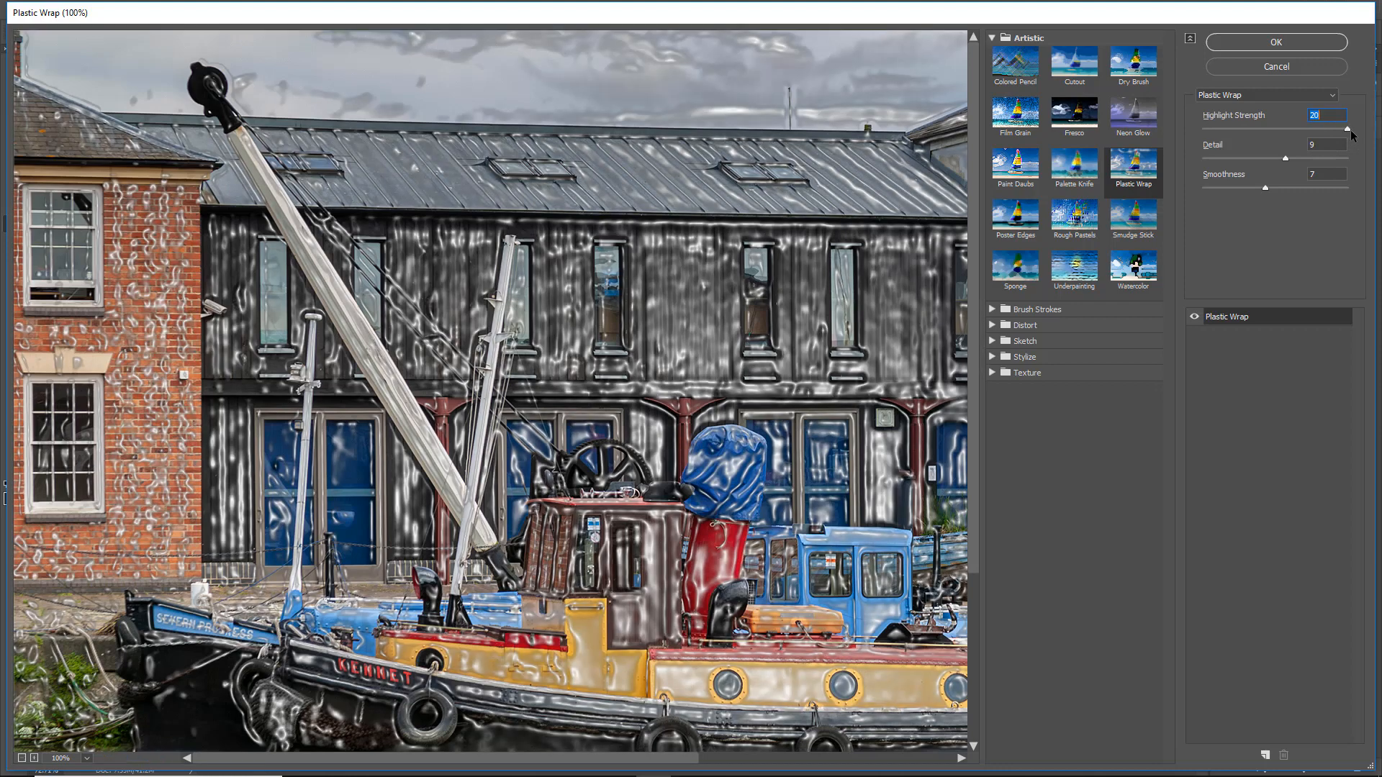
pyautogui.click(1278, 43)
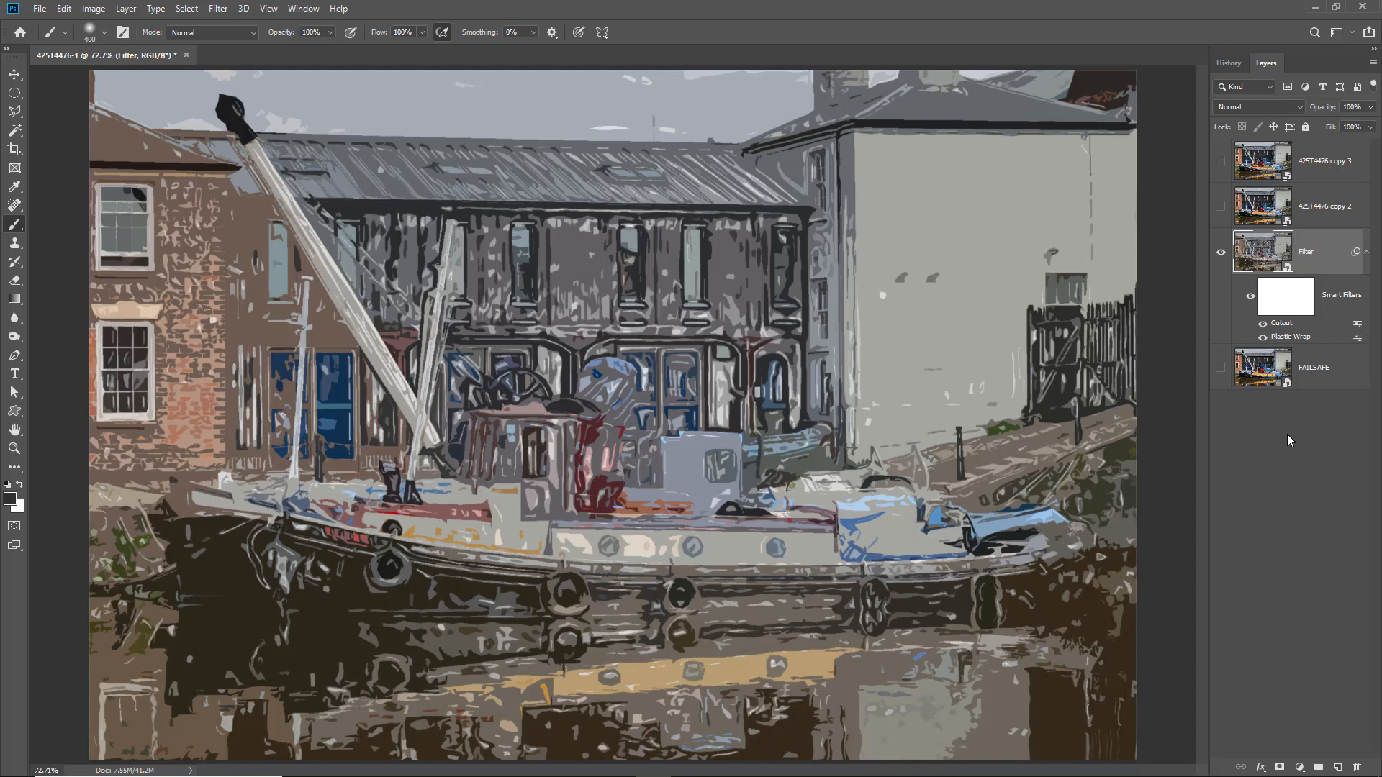
# - Compare the Filter layer with the untouched FAILSAFE layer by switching their visibility, and restore the filtered view
pyautogui.click(1220, 253)
pyautogui.click(1220, 371)
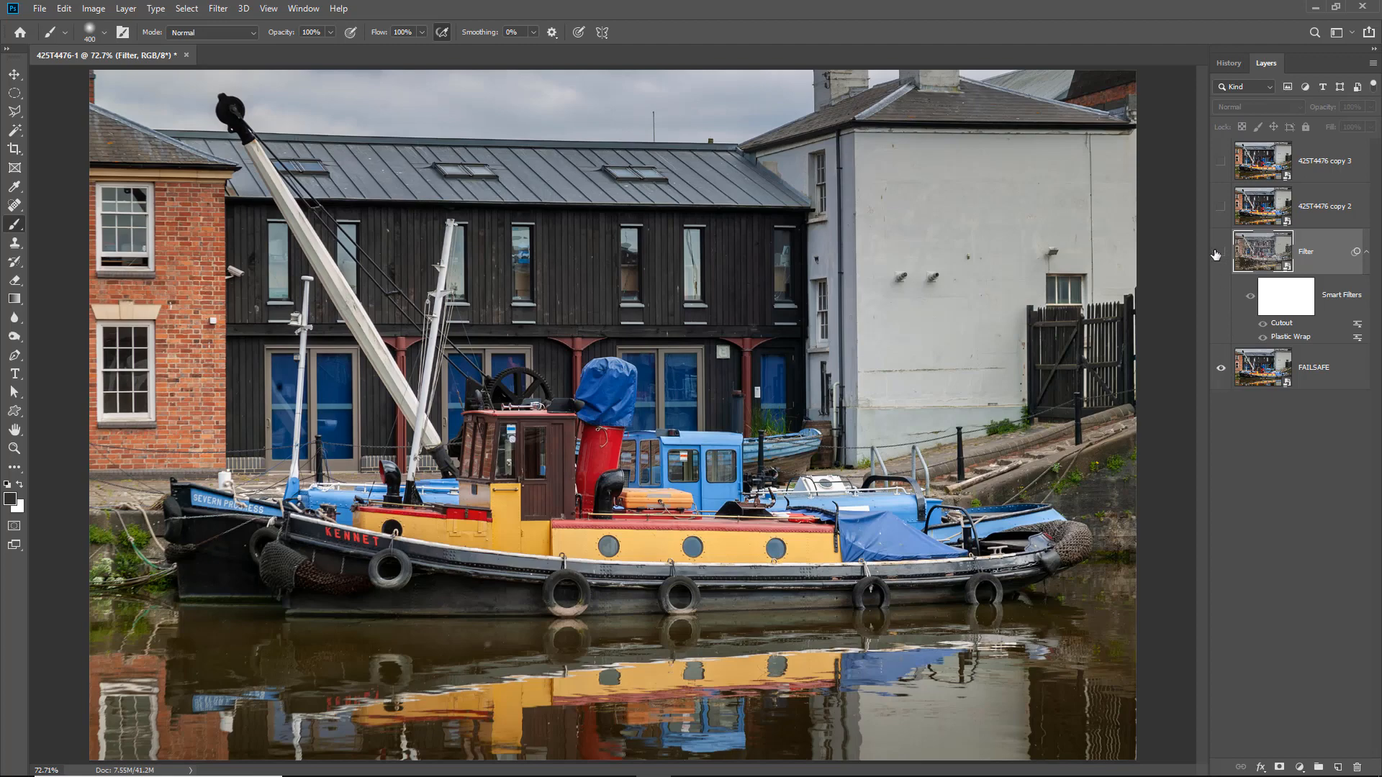
pyautogui.click(1222, 369)
pyautogui.click(1221, 253)
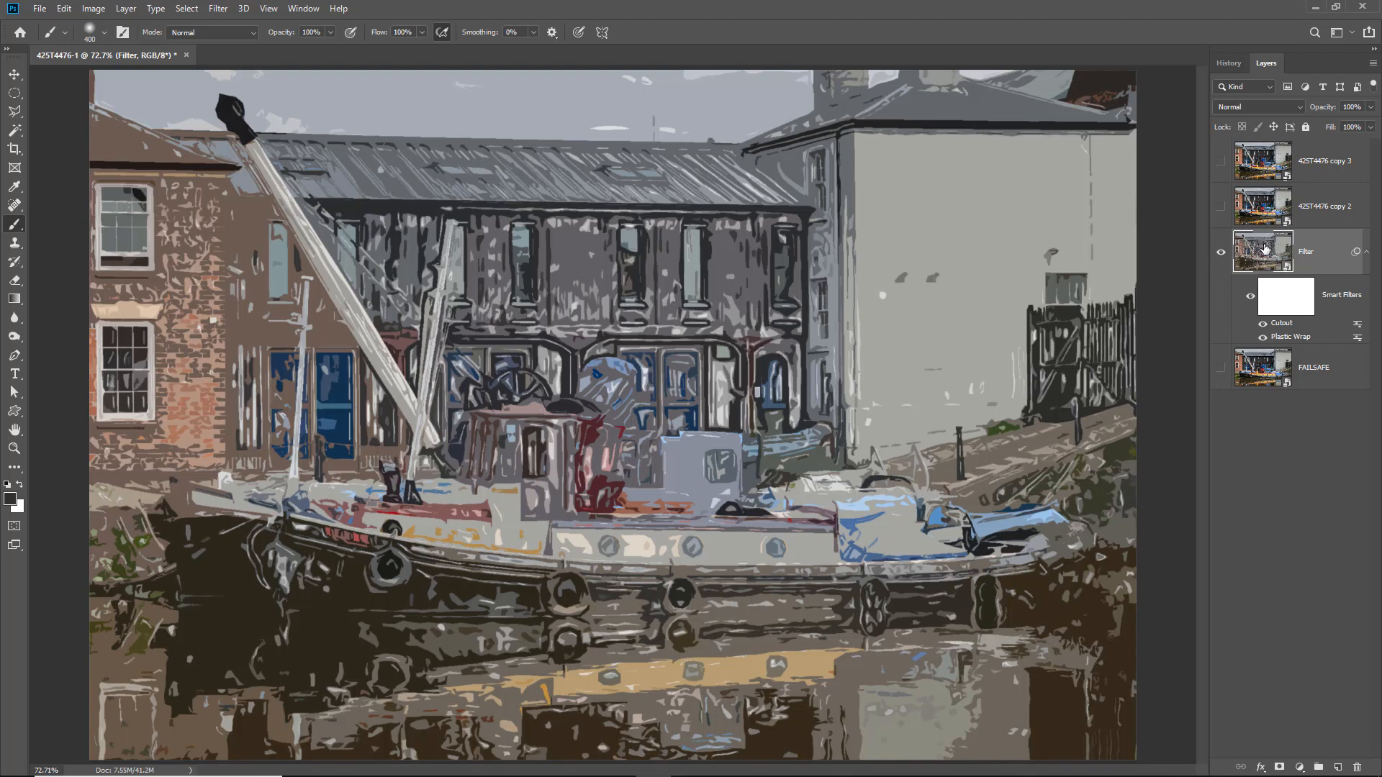
# - Show the 425T4476 copy 2 layer and set its blend mode to Color
pyautogui.click(1219, 212)
pyautogui.click(1309, 209)
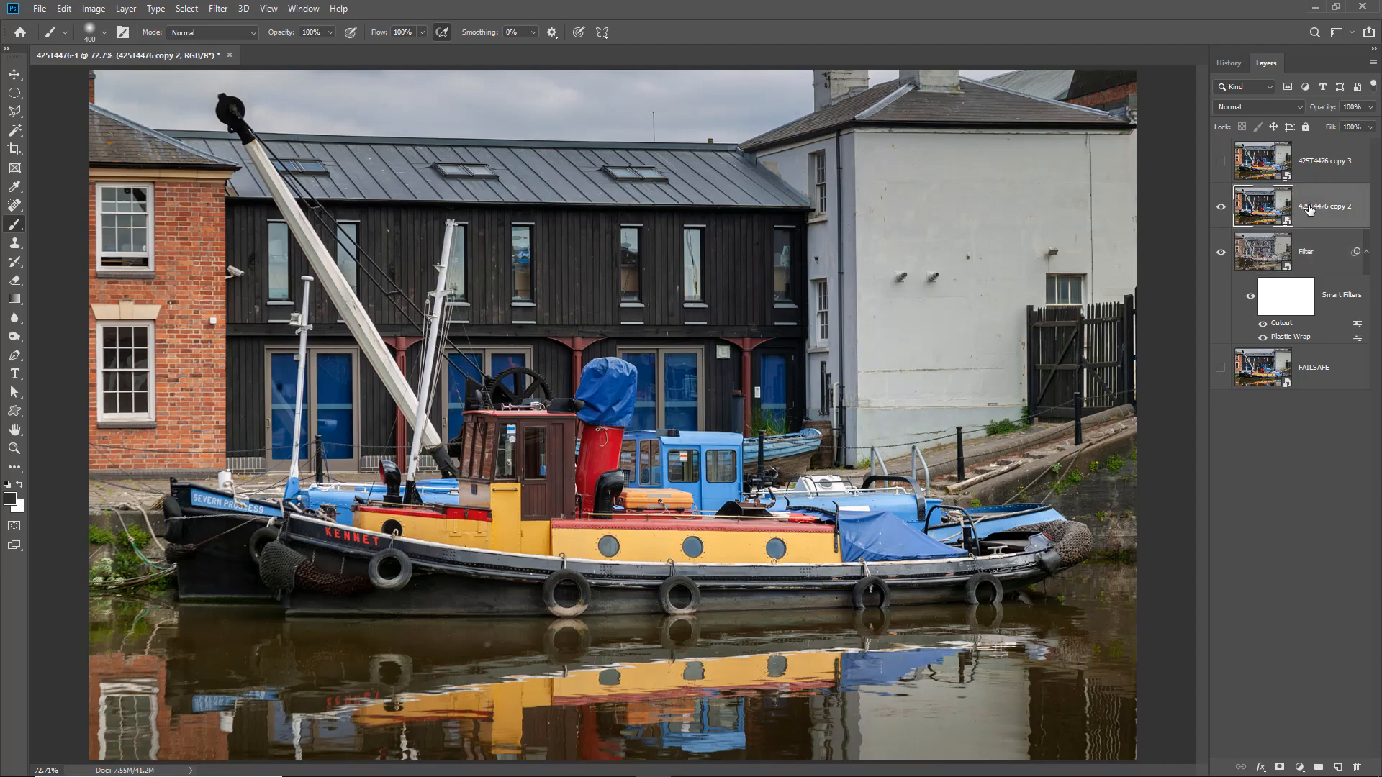
pyautogui.click(1300, 107)
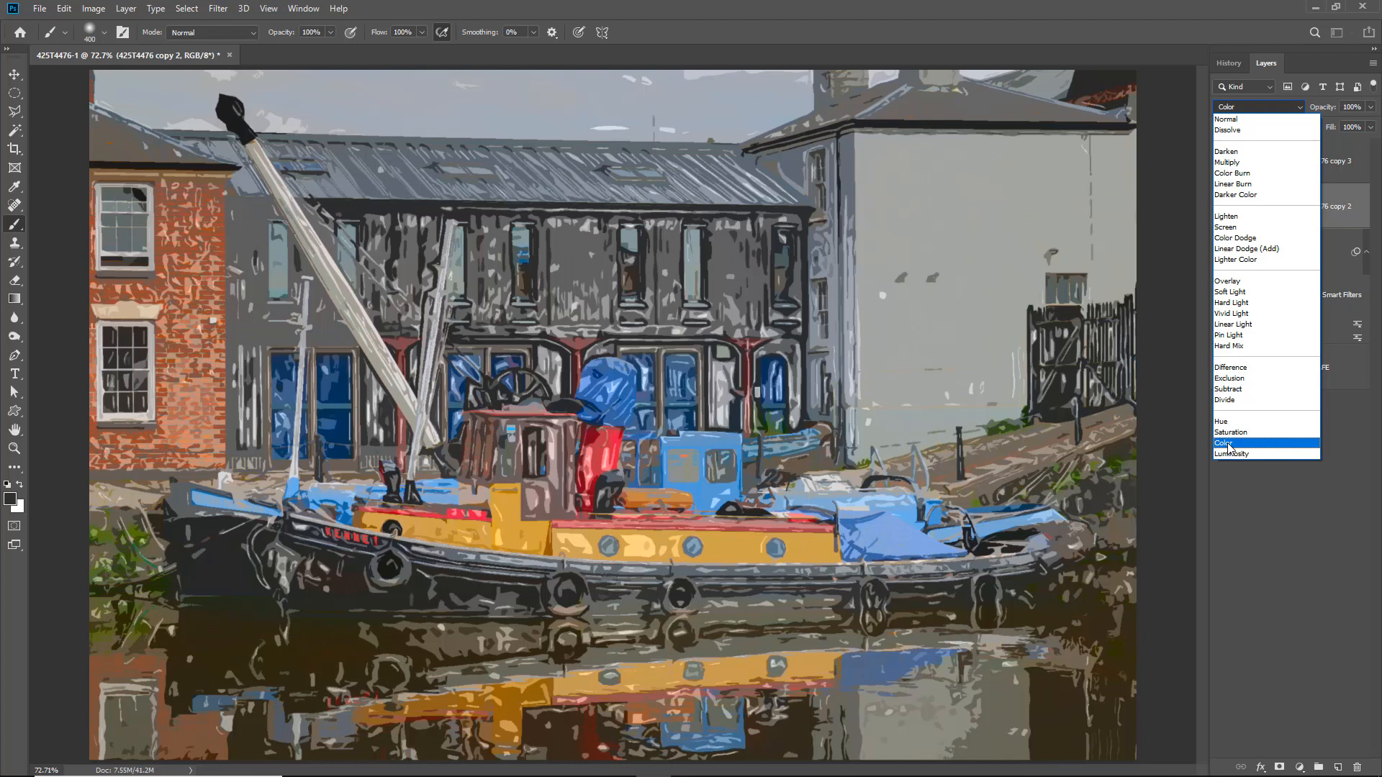
pyautogui.click(1229, 444)
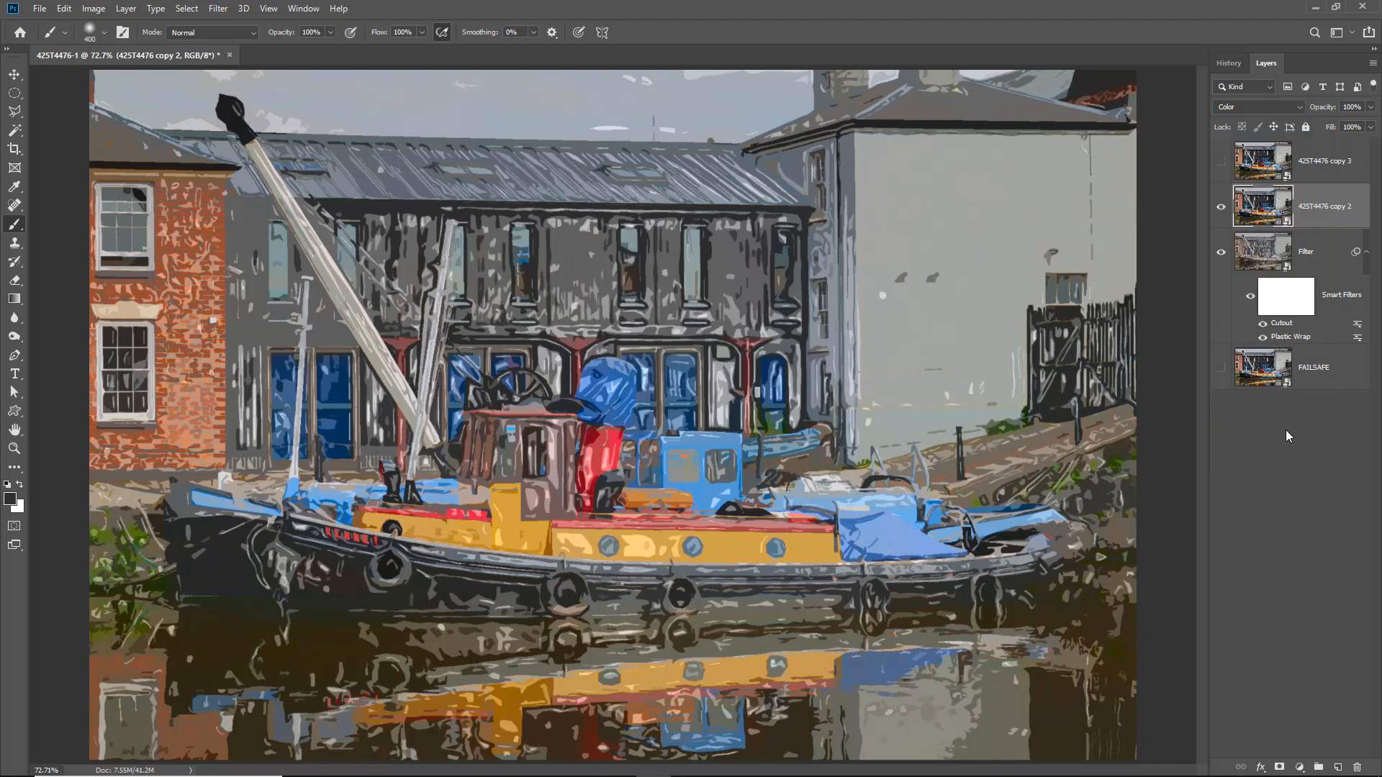
# - Brush black over the boat on the Filter layer's mask at size 200 and 10% flow, and refill the mask with white
pyautogui.click(1284, 300)
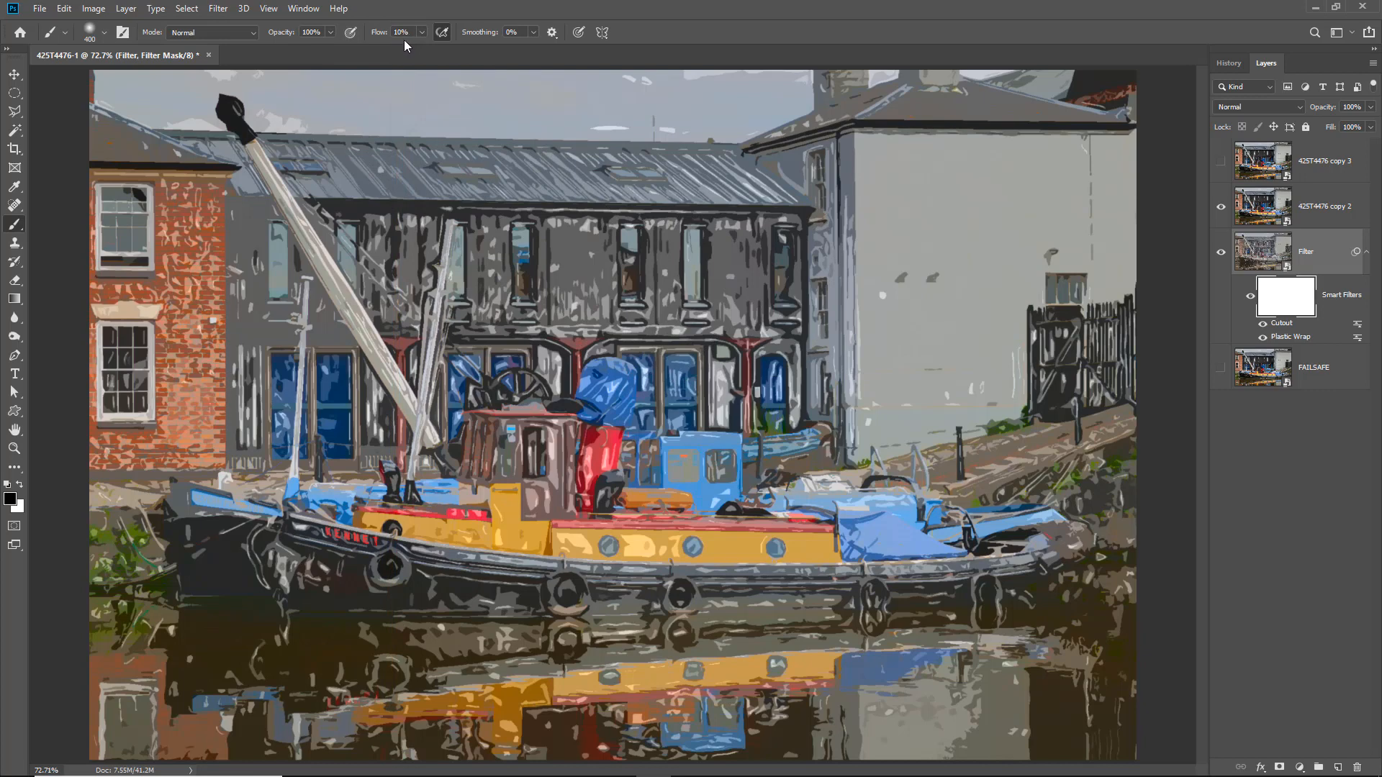
pyautogui.press('[')
pyautogui.press('[')
pyautogui.press('[')
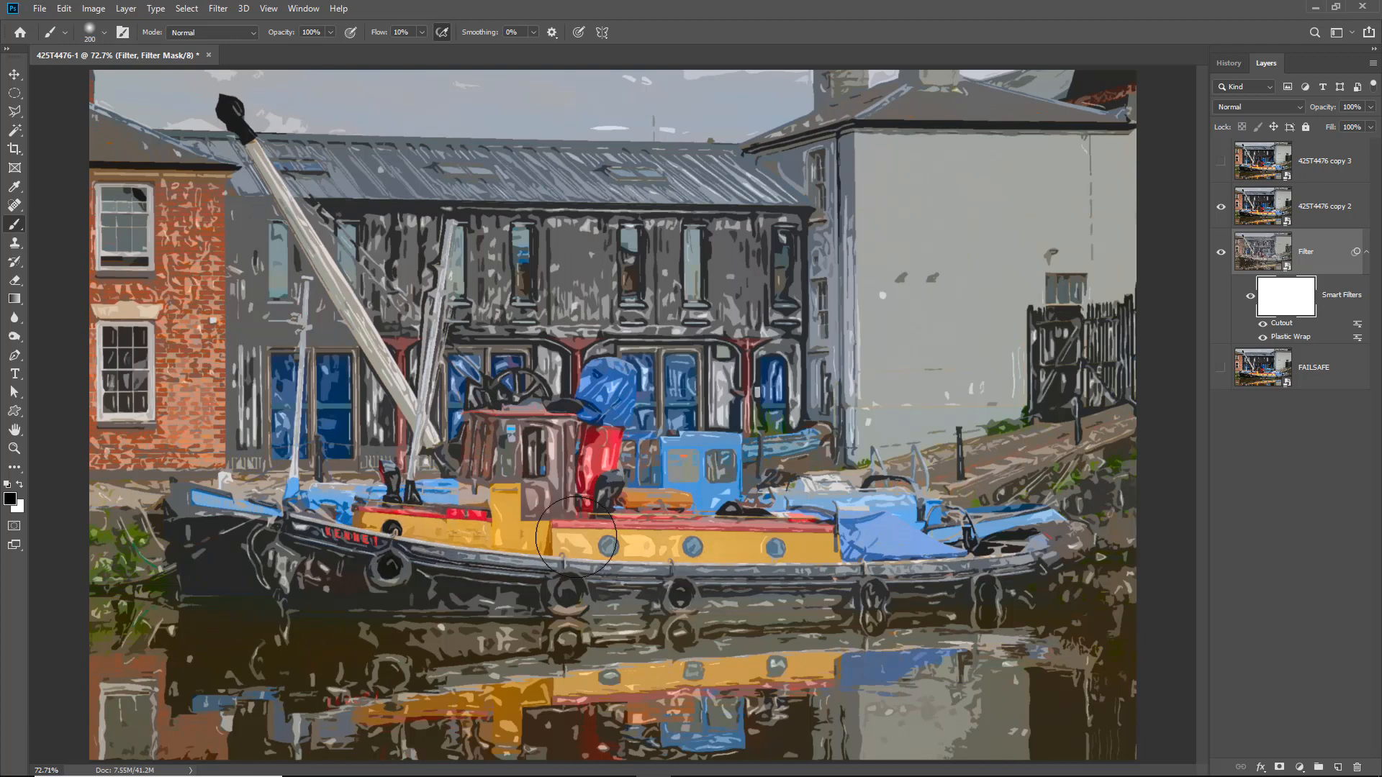
pyautogui.moveTo(312, 601)
pyautogui.mouseDown()
pyautogui.moveTo(773, 603)
pyautogui.moveTo(369, 653)
pyautogui.moveTo(751, 664)
pyautogui.moveTo(376, 717)
pyautogui.moveTo(729, 593)
pyautogui.mouseUp()
pyautogui.moveTo(531, 481)
pyautogui.mouseDown()
pyautogui.moveTo(671, 466)
pyautogui.moveTo(489, 439)
pyautogui.moveTo(713, 468)
pyautogui.moveTo(985, 547)
pyautogui.moveTo(821, 532)
pyautogui.mouseUp()
pyautogui.moveTo(382, 509)
pyautogui.mouseDown()
pyautogui.moveTo(407, 514)
pyautogui.moveTo(371, 553)
pyautogui.moveTo(462, 580)
pyautogui.mouseUp()
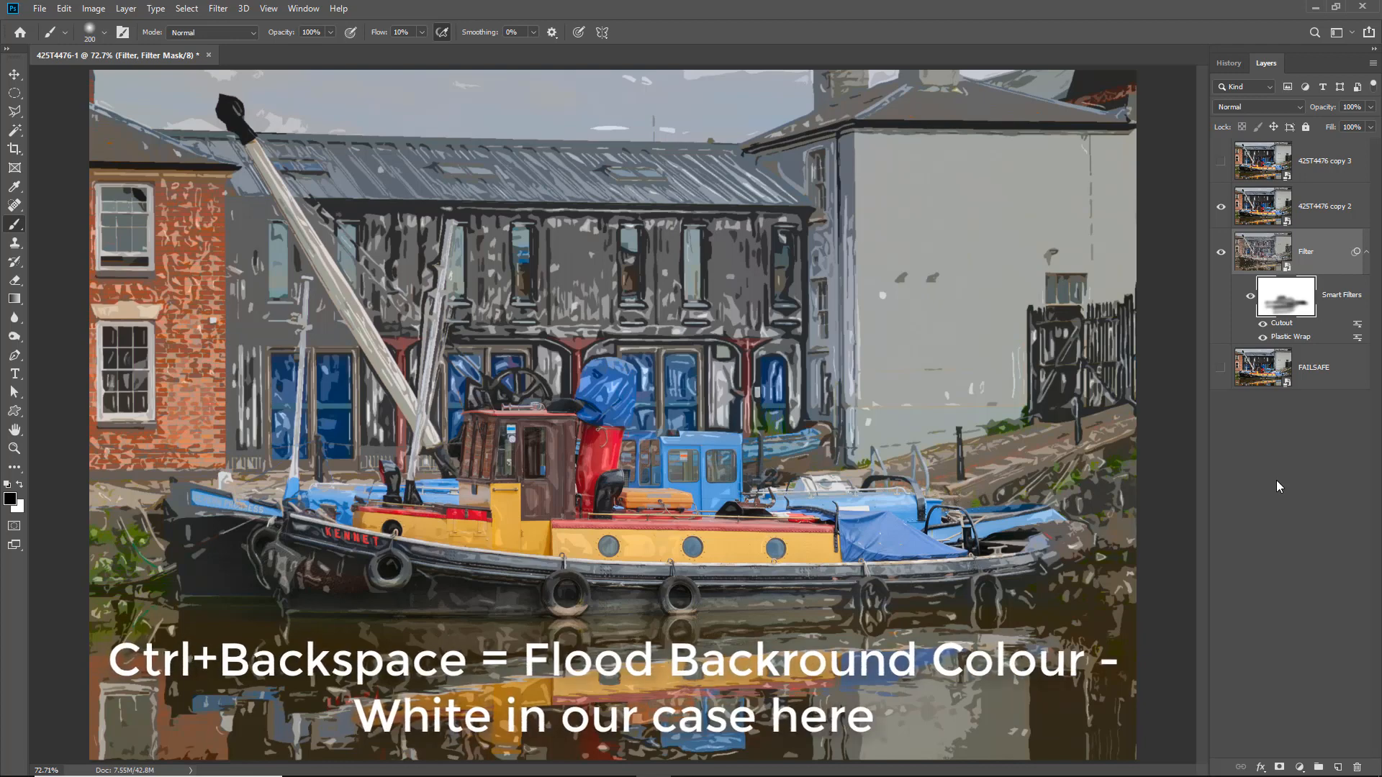
pyautogui.hotkey('ctrl', 'BackSpace')
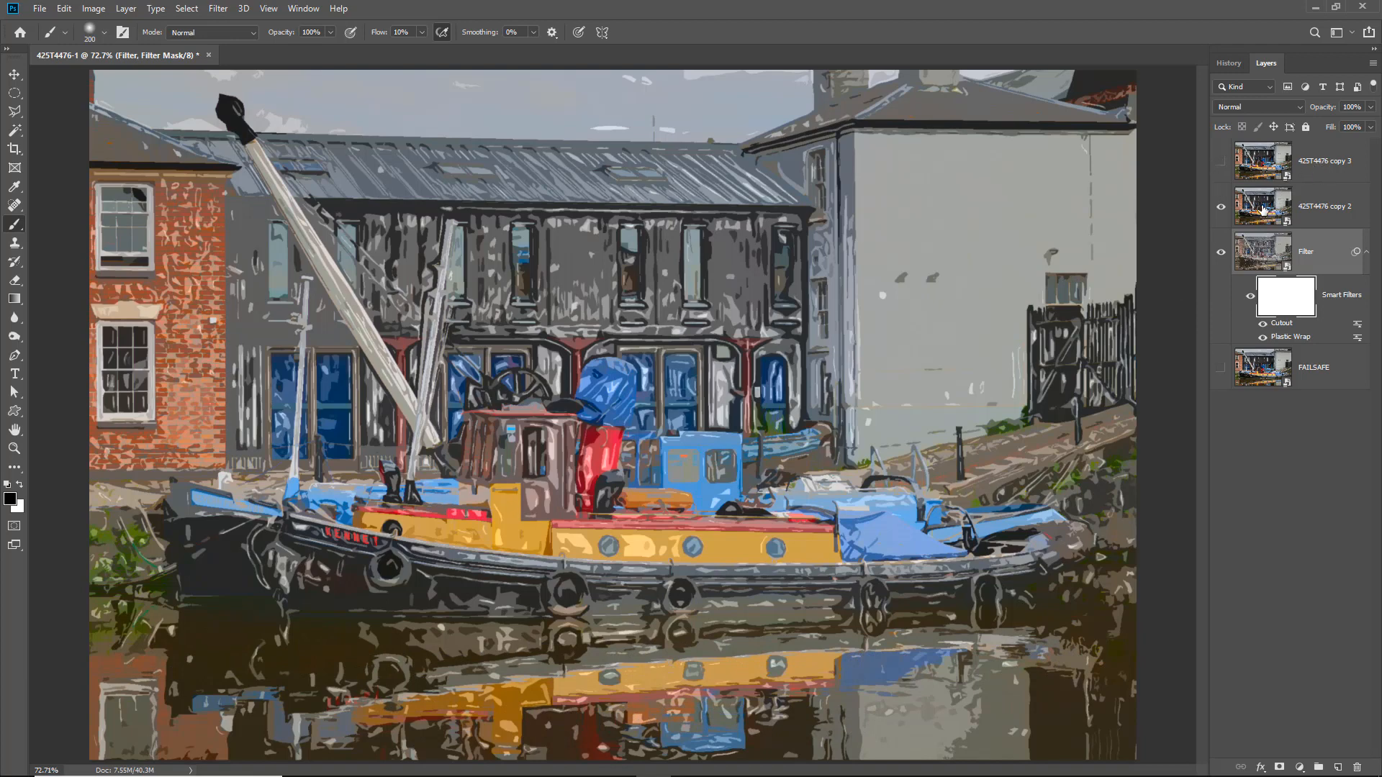
# - Rename the 425T4476 copy 2 layer Colour and the 425T4476 copy 3 layer Original
pyautogui.doubleClick(1319, 207)
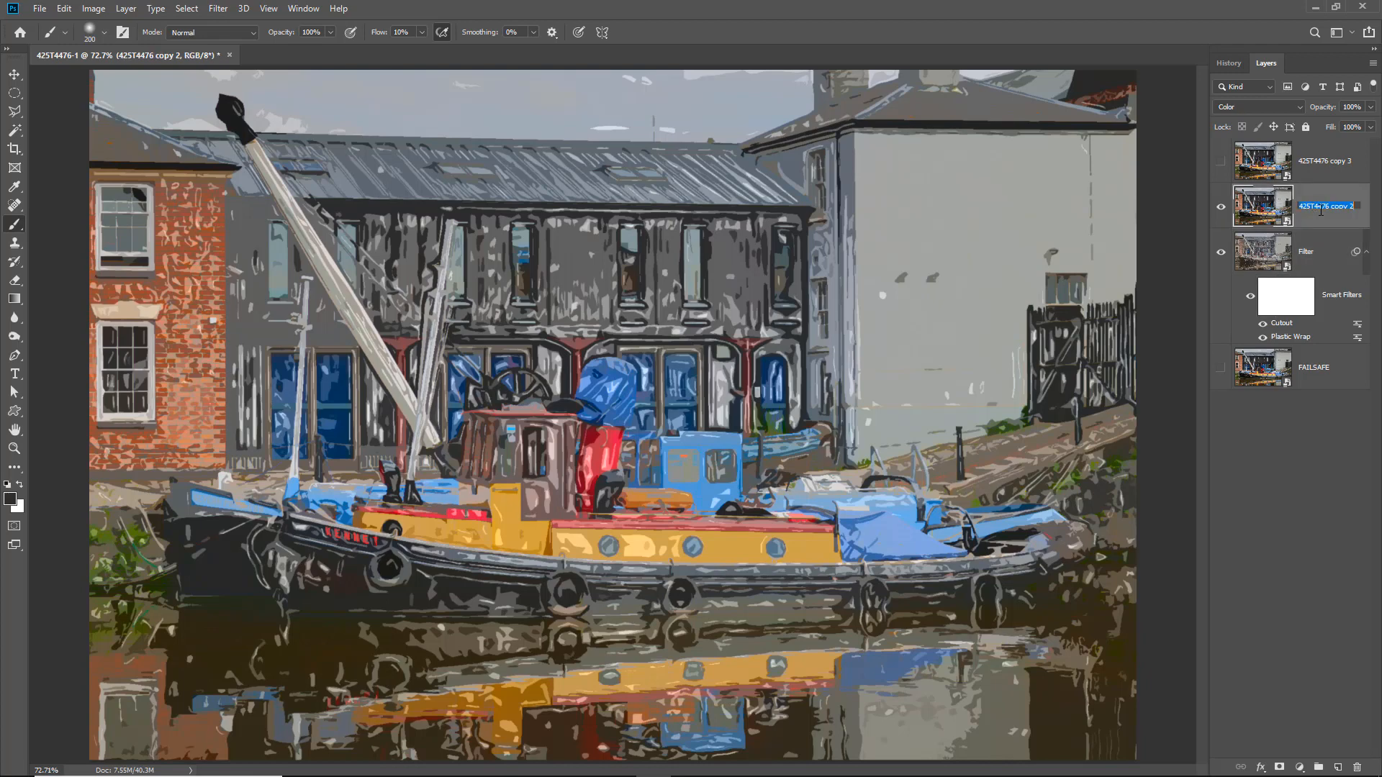
pyautogui.write('Colour')
pyautogui.click(1323, 173)
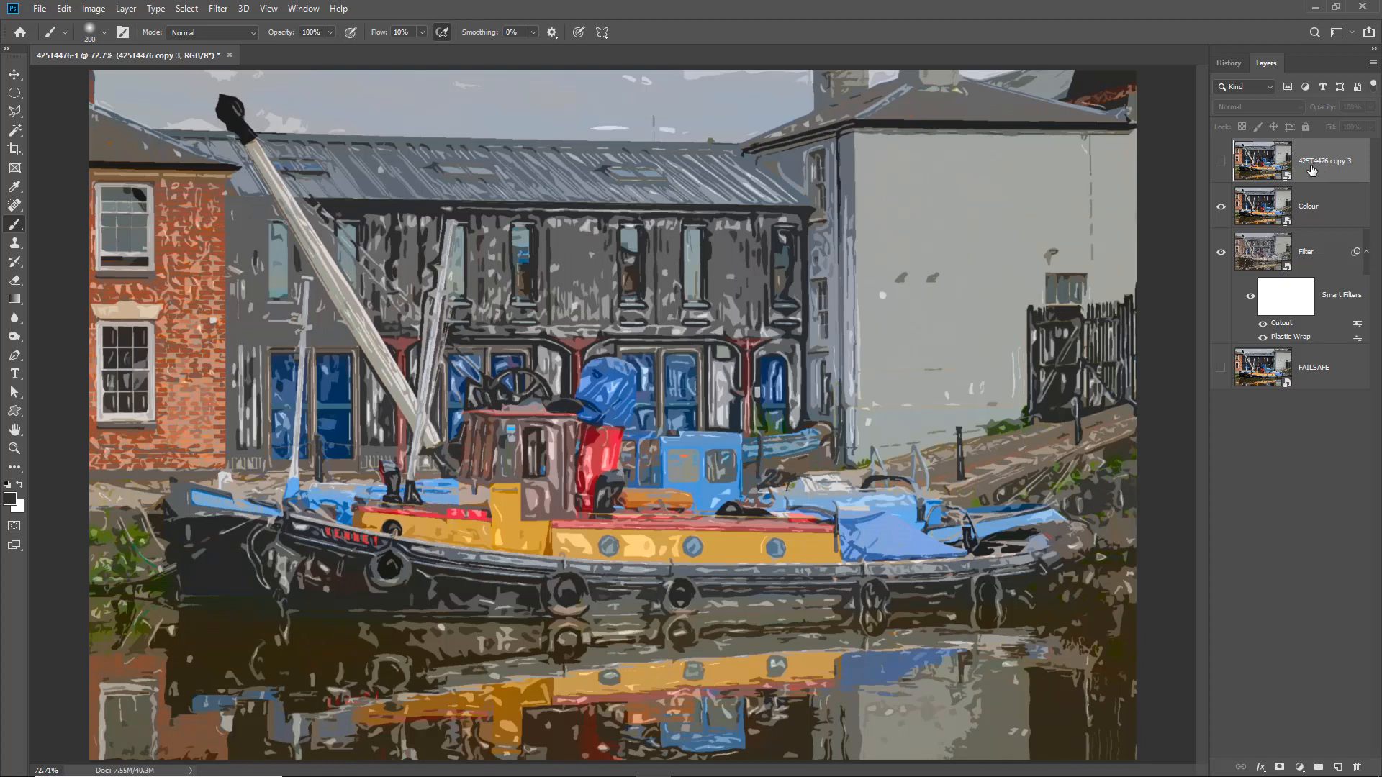
pyautogui.doubleClick(1317, 163)
pyautogui.write('Original')
pyautogui.press('Return')
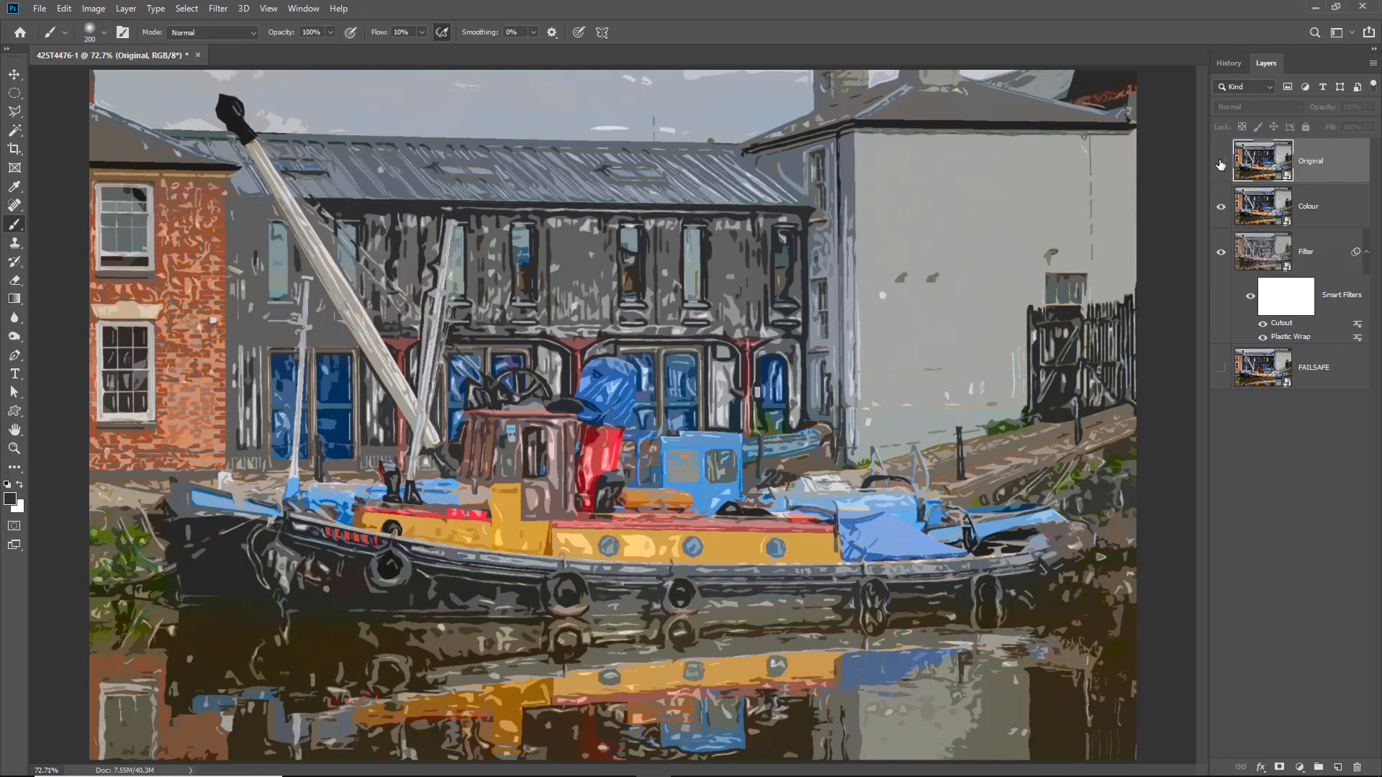
# - Show the Original layer and lower its opacity to 0%
pyautogui.click(1221, 161)
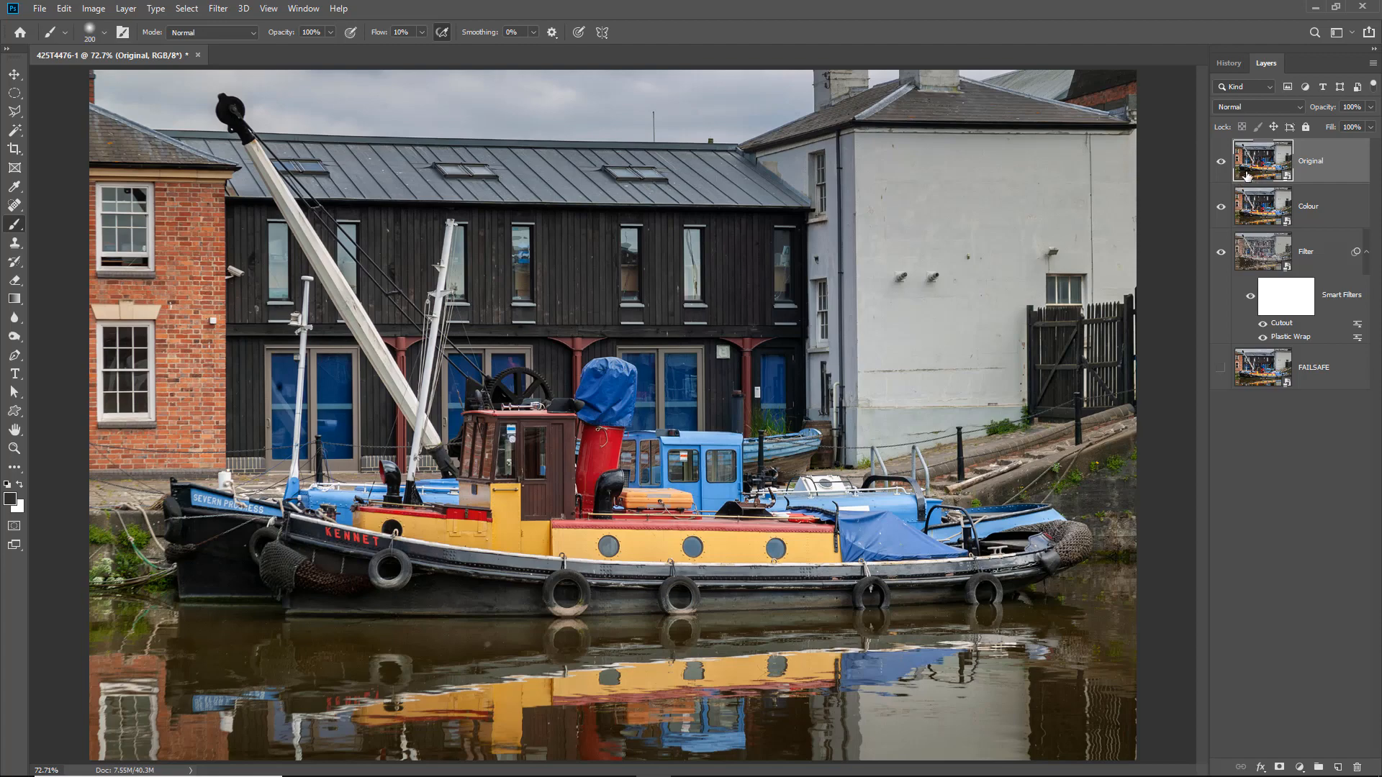
pyautogui.click(1371, 107)
pyautogui.click(1304, 124)
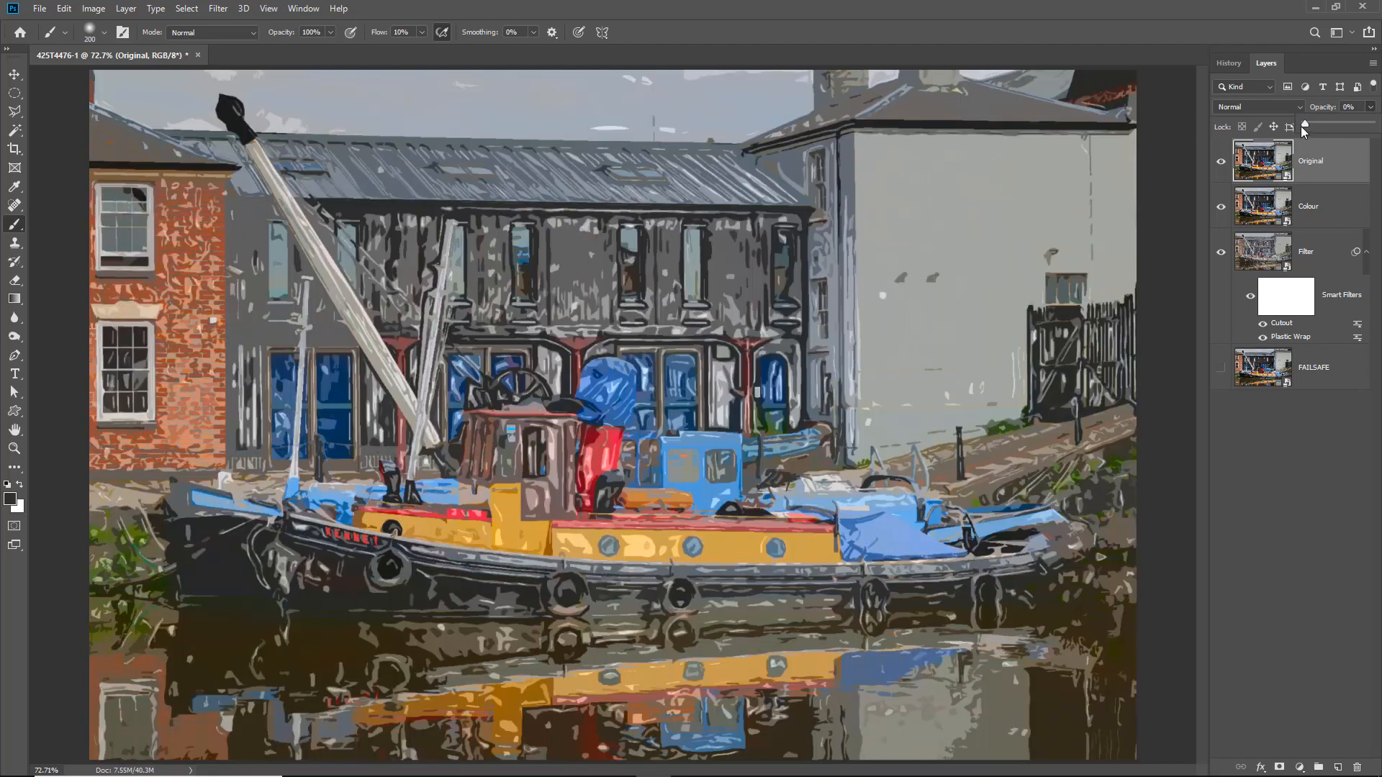
# - Raise the Original layer's opacity to 33%
pyautogui.moveTo(1303, 124); pyautogui.dragTo(1327, 128)
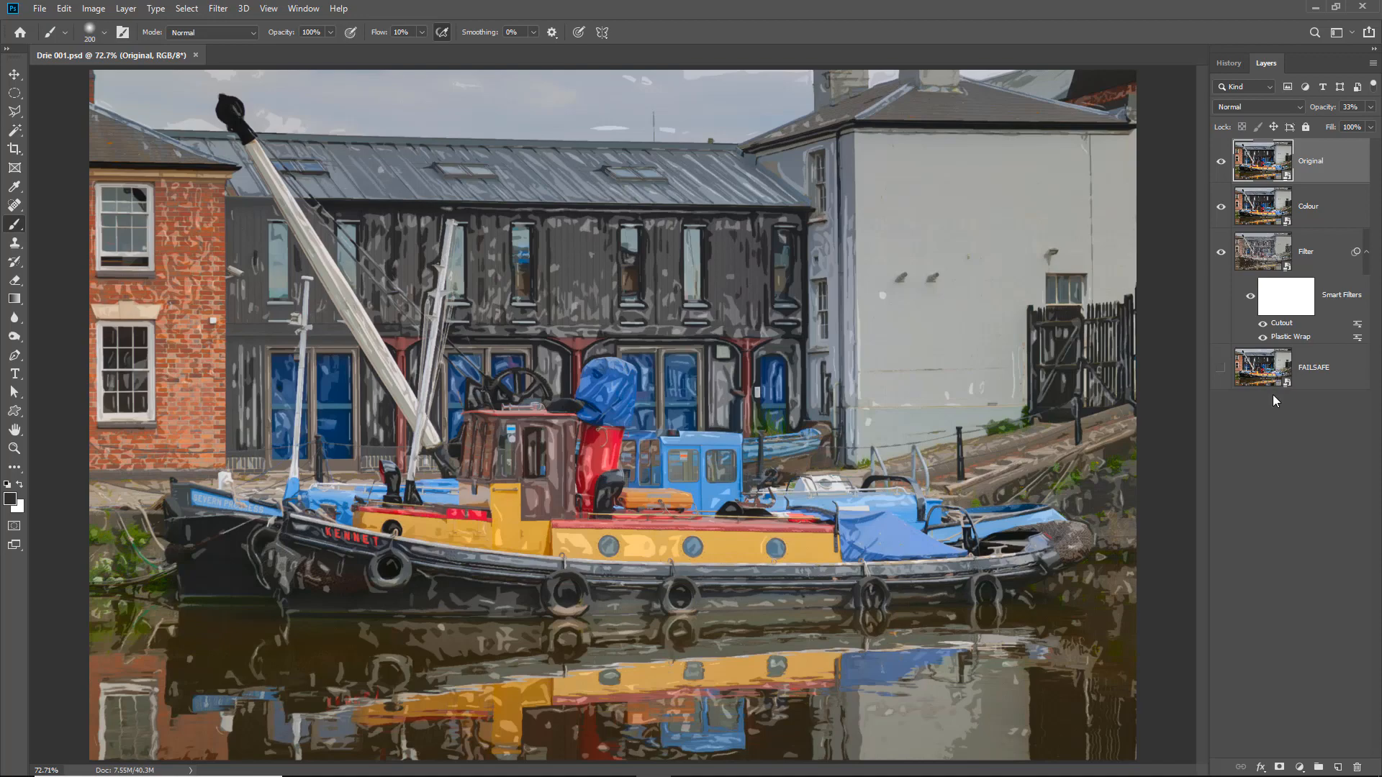
# - Set the highlight strength of the Filter layer's Plastic Wrap smart filter to 10 and apply it
pyautogui.doubleClick(1280, 337)
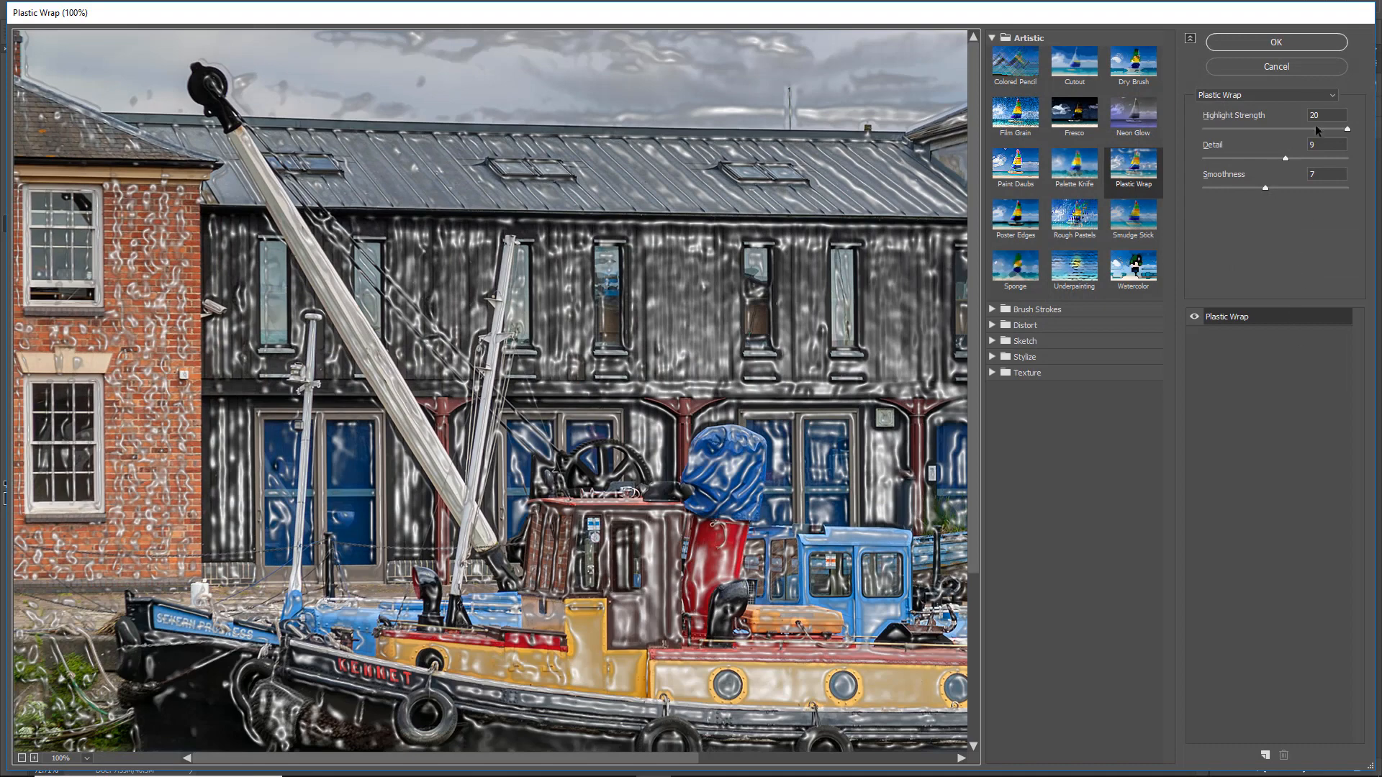
pyautogui.click(1272, 128)
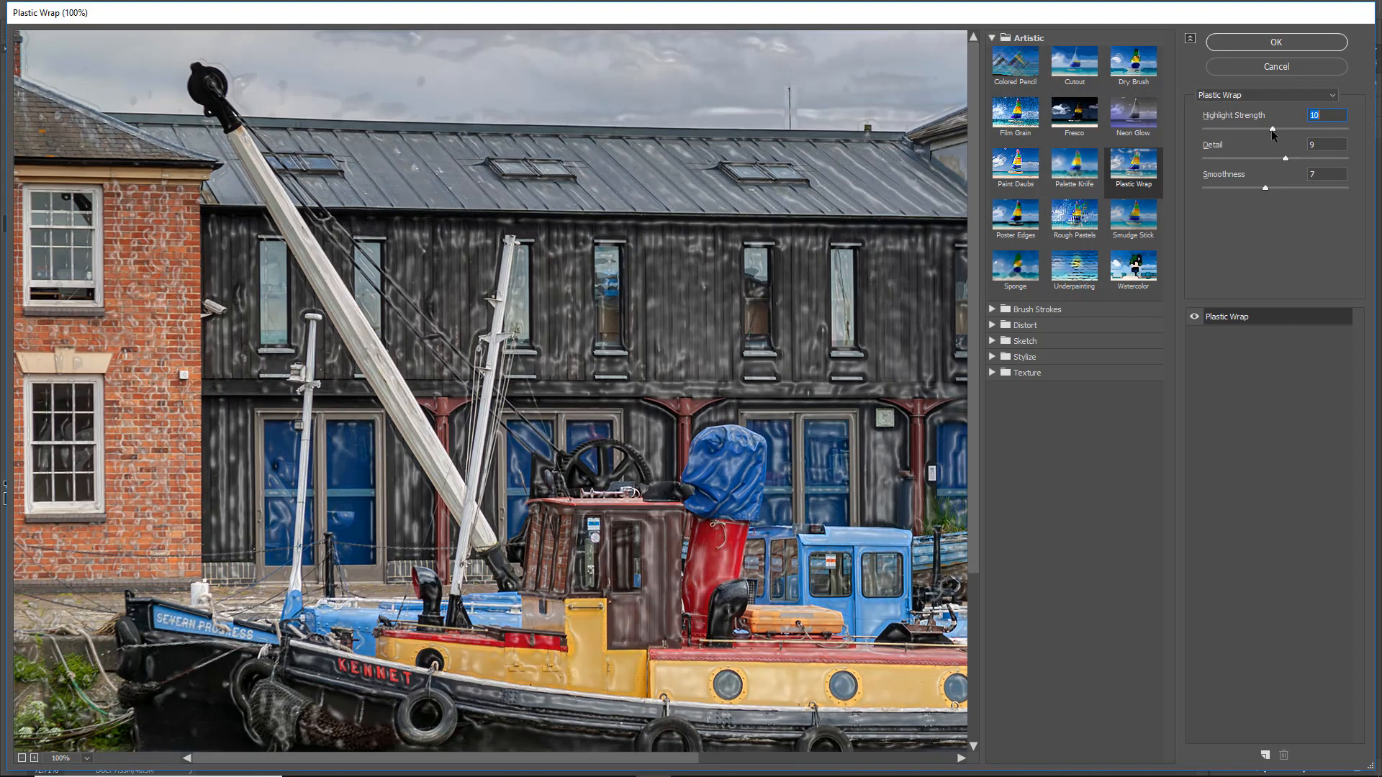
pyautogui.click(1271, 130)
pyautogui.click(1291, 45)
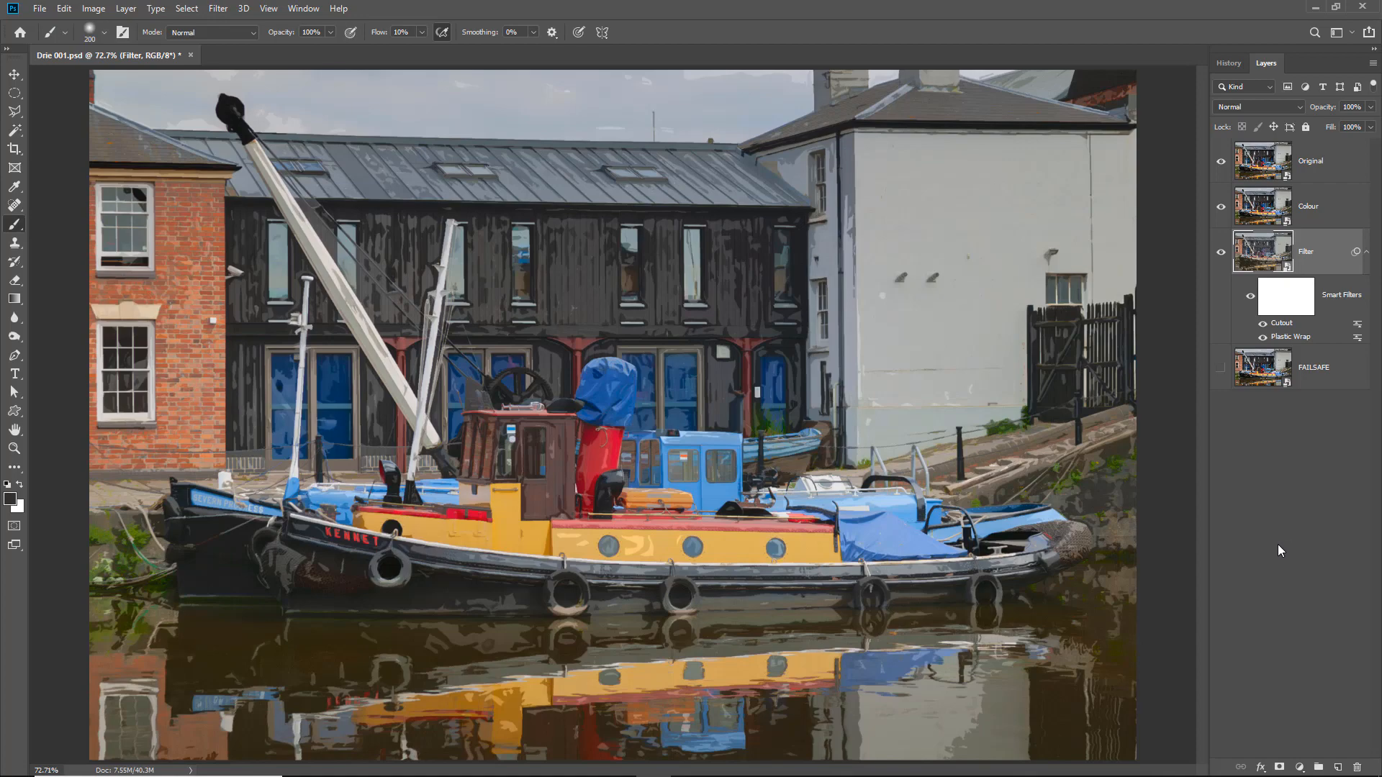
# - Set Plastic Wrap's highlight strength to 15, try detail values of 4 and 12, and apply a detail of 13
pyautogui.doubleClick(1285, 337)
pyautogui.moveTo(1318, 116); pyautogui.dragTo(1267, 120)
pyautogui.write('1')
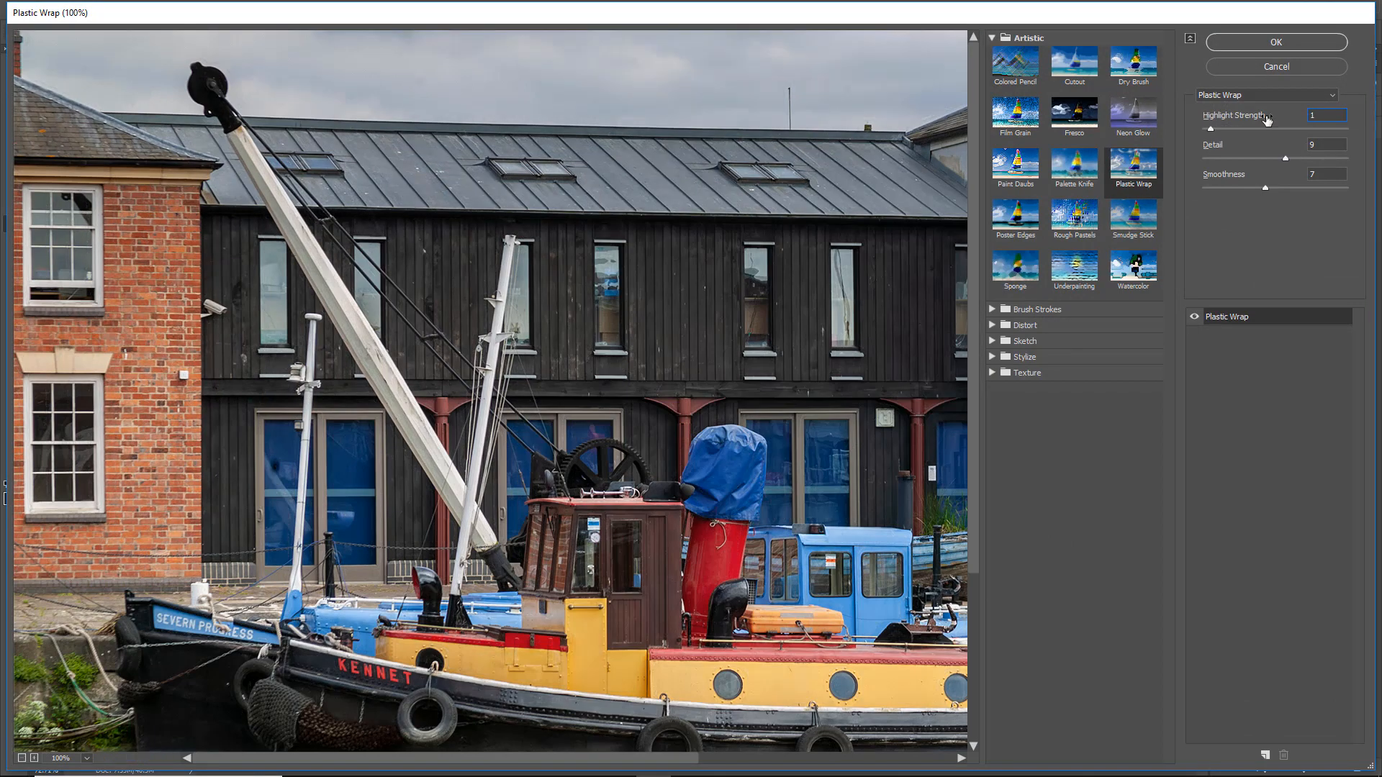
pyautogui.write('5')
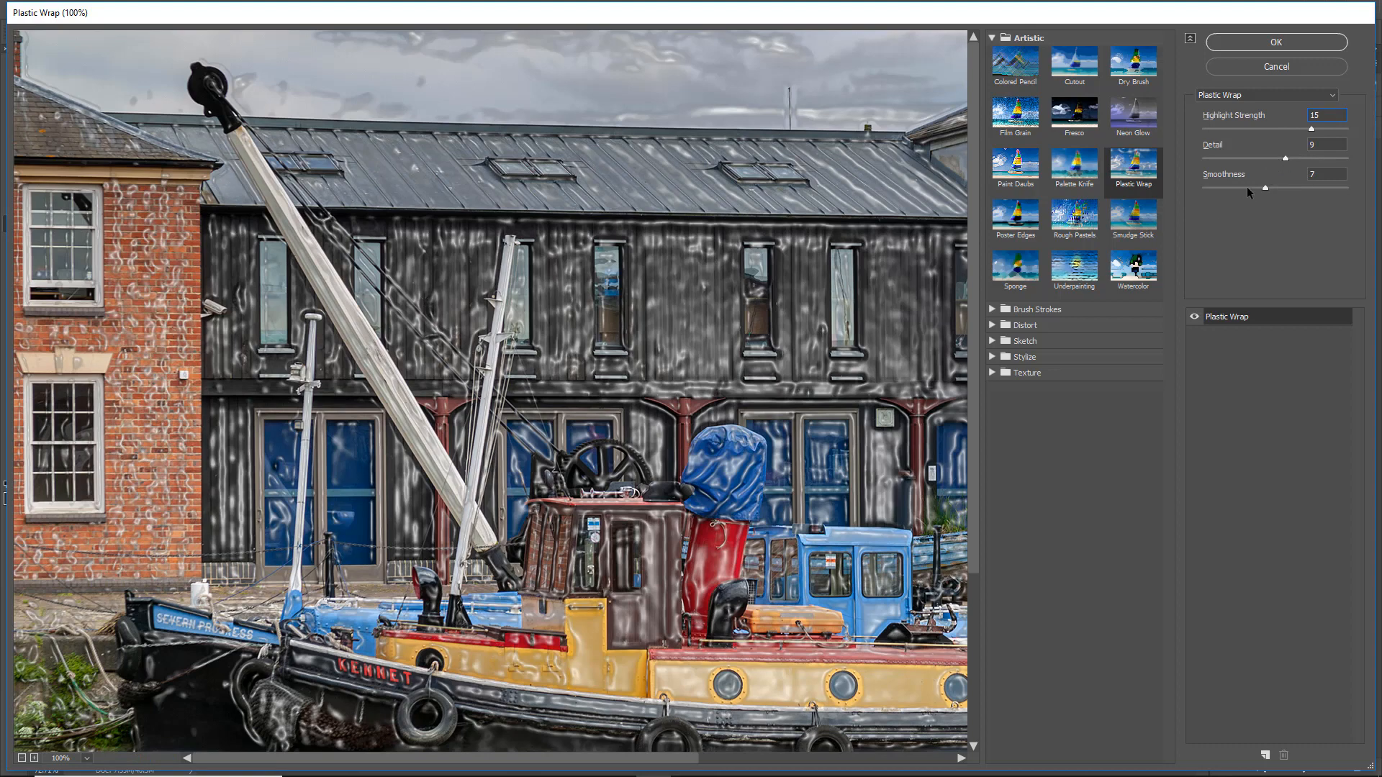
pyautogui.click(1234, 160)
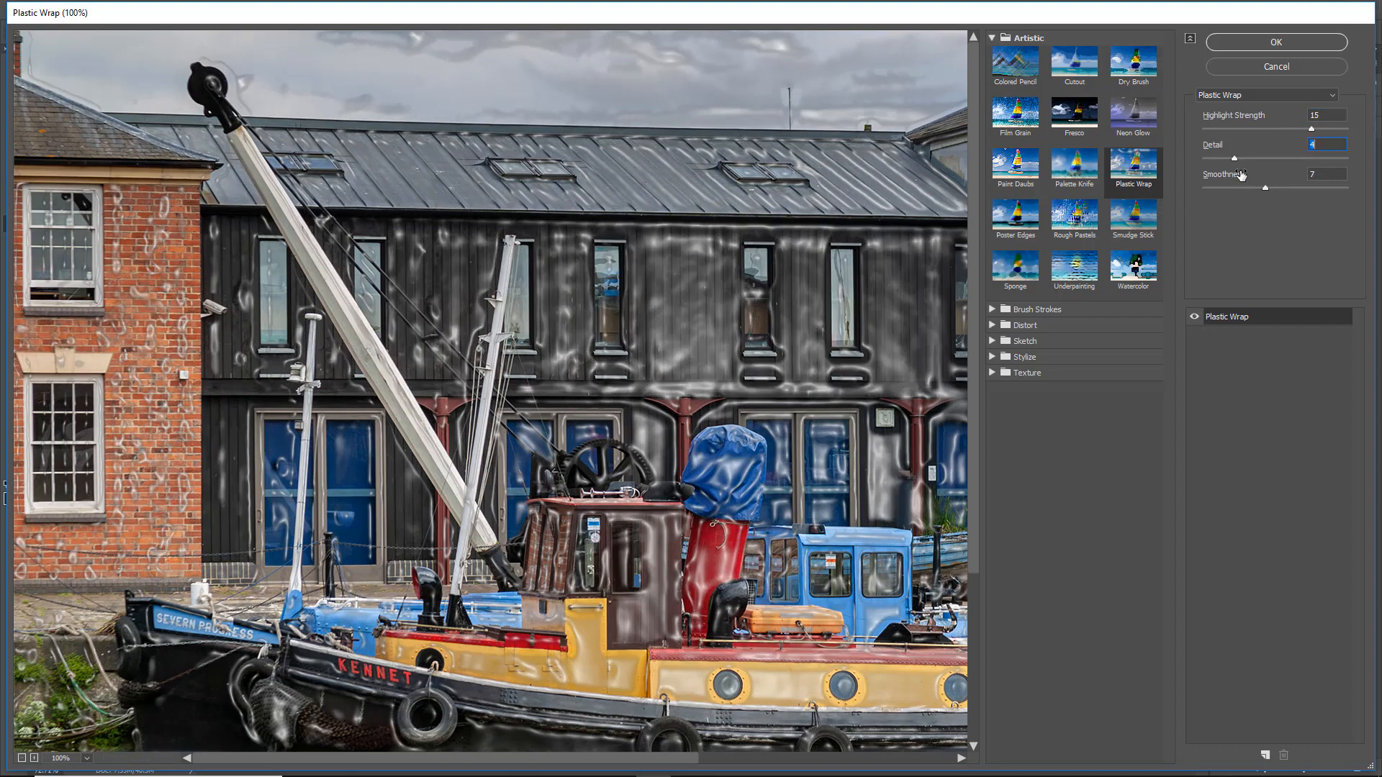
pyautogui.click(1318, 159)
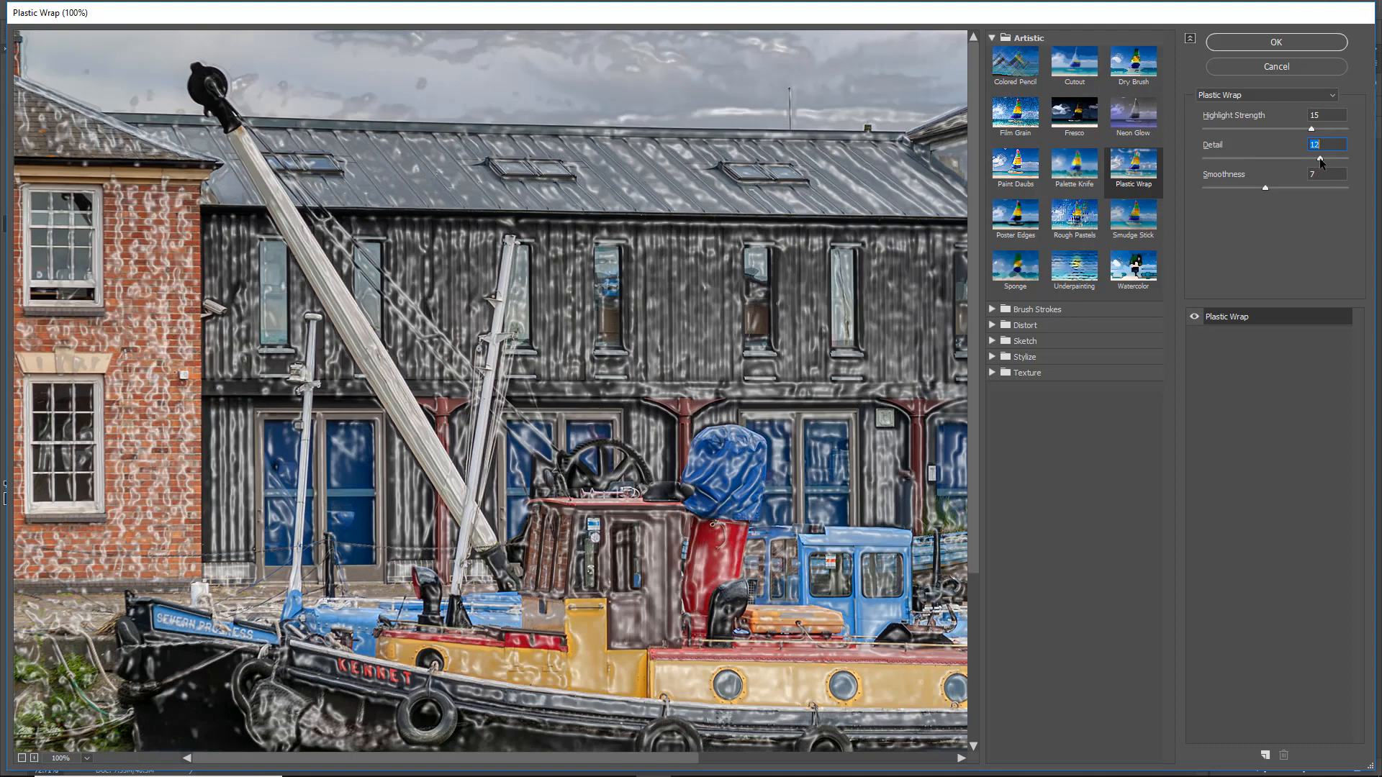
pyautogui.click(1326, 158)
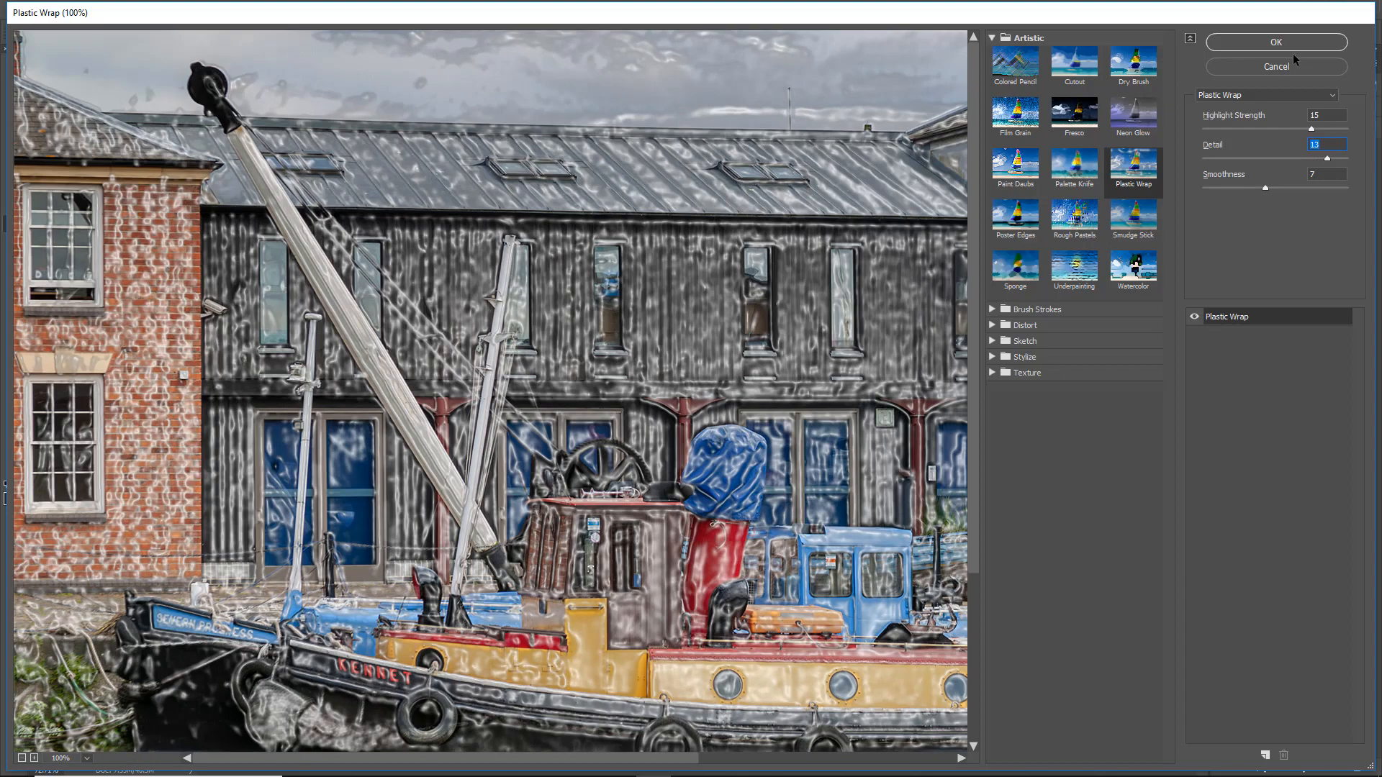
pyautogui.click(1275, 41)
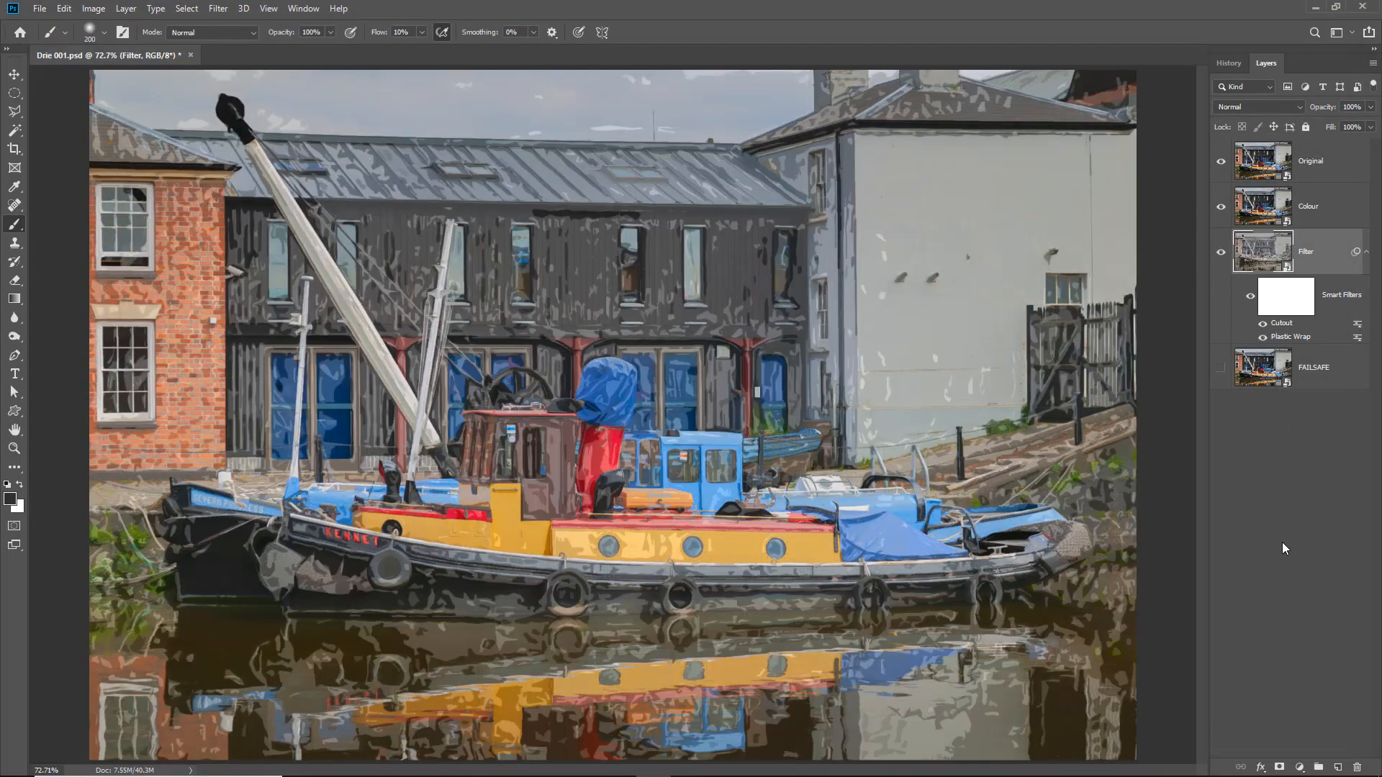
# - Reduce the detail of the Plastic Wrap smart filter to 9 and apply it
pyautogui.doubleClick(1293, 339)
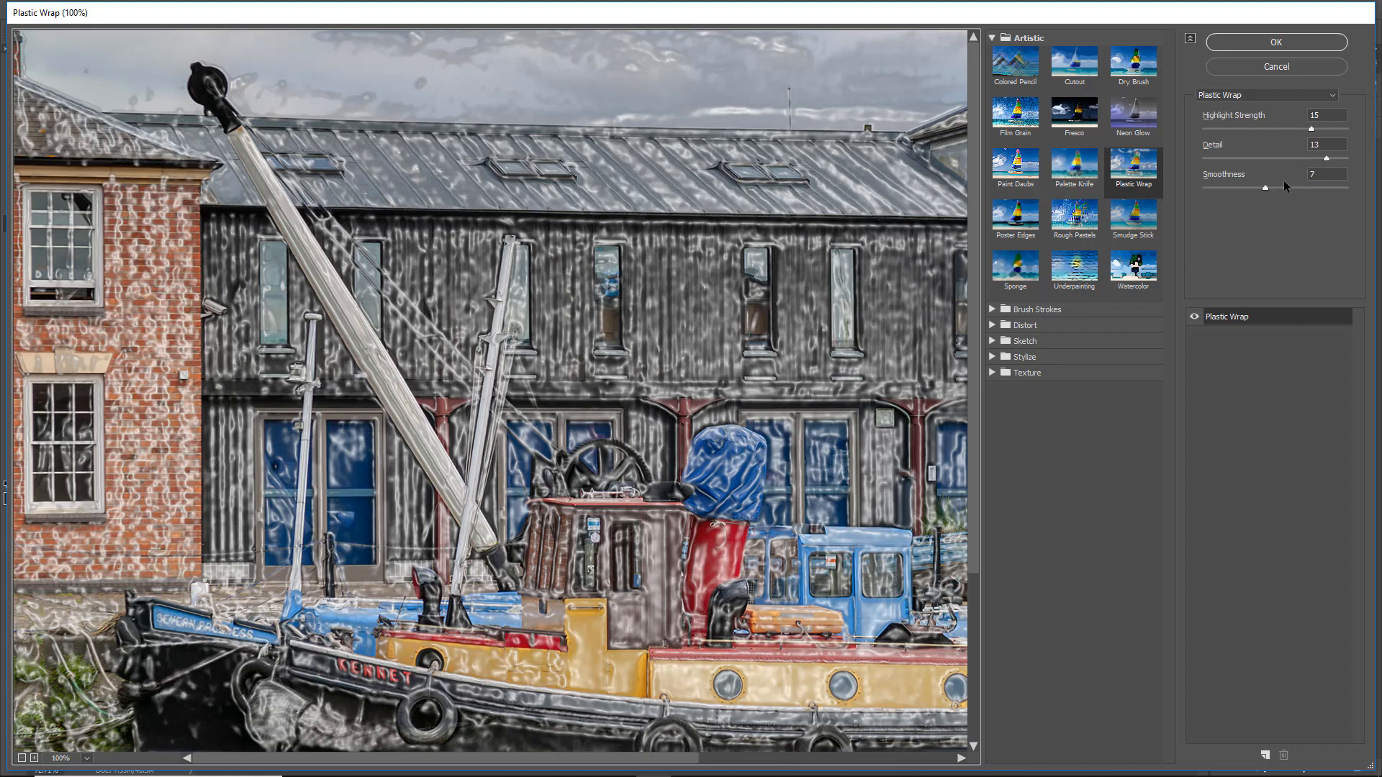
pyautogui.click(1323, 149)
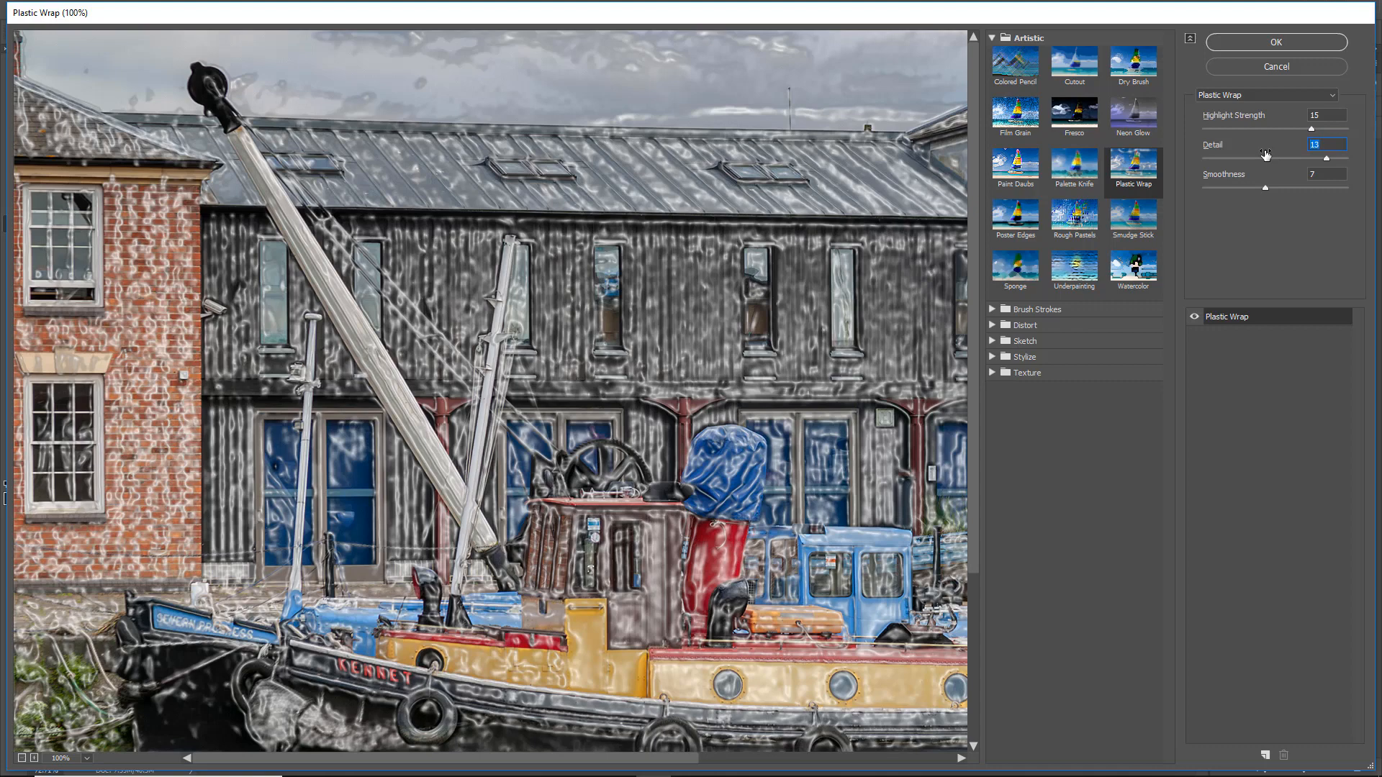
pyautogui.write('9')
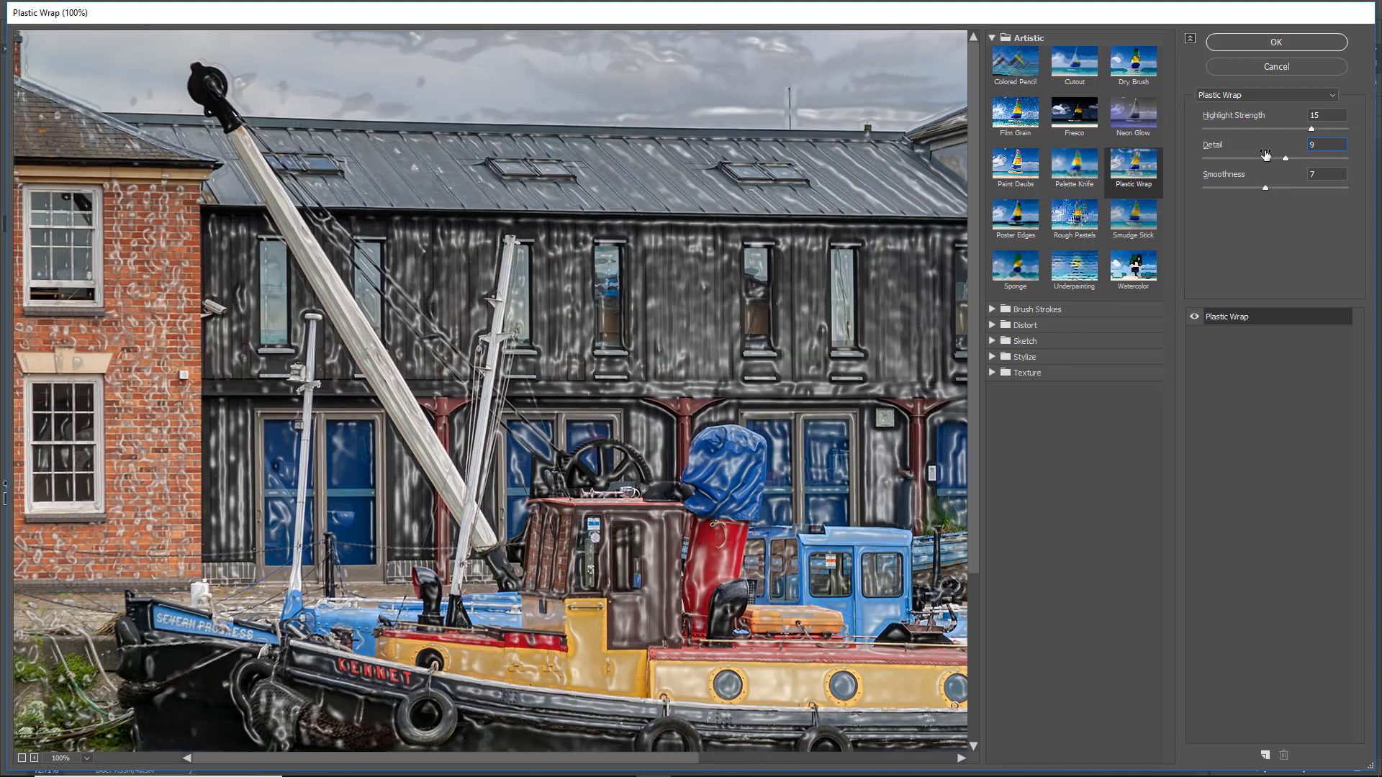
pyautogui.click(1275, 44)
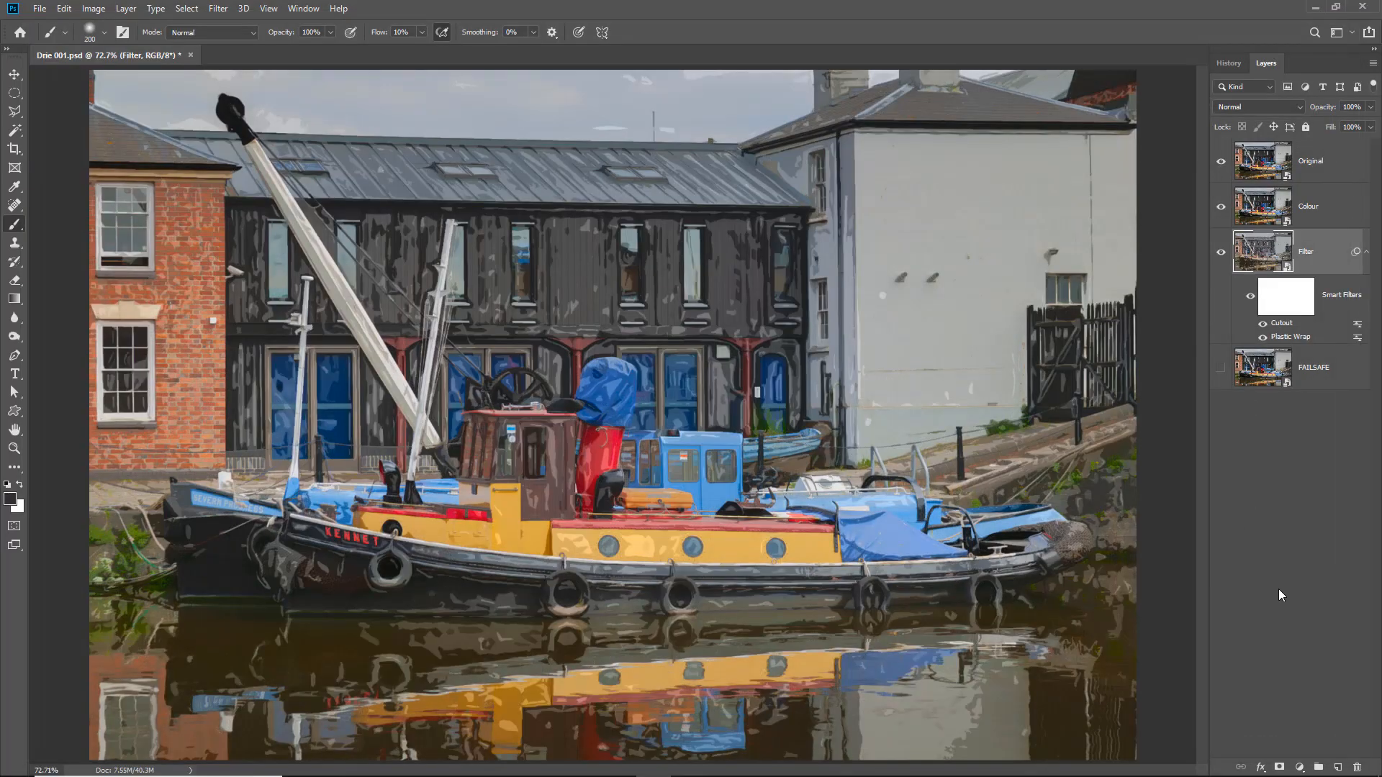
# - Raise the Plastic Wrap smart filter's highlight strength to 20 and apply it
pyautogui.doubleClick(1290, 337)
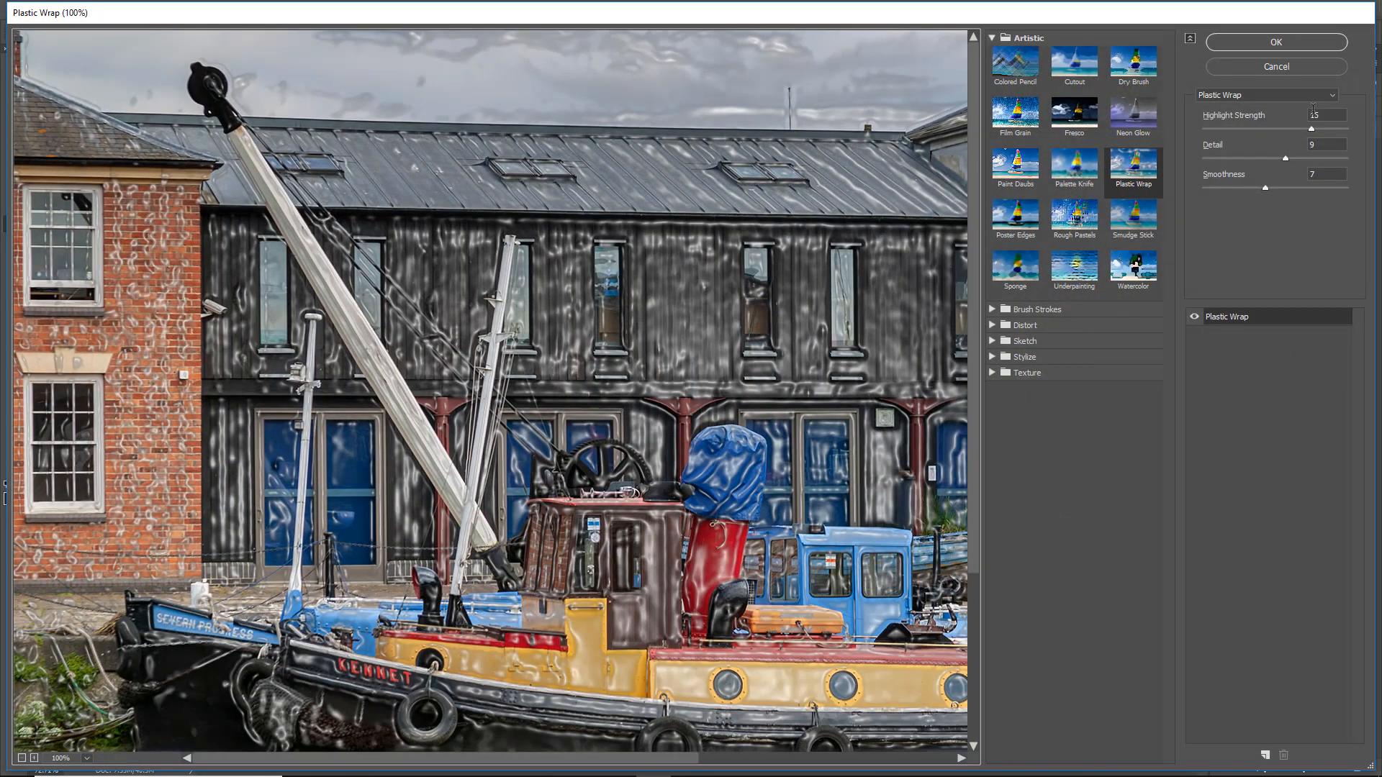
pyautogui.moveTo(1320, 117); pyautogui.dragTo(1287, 119)
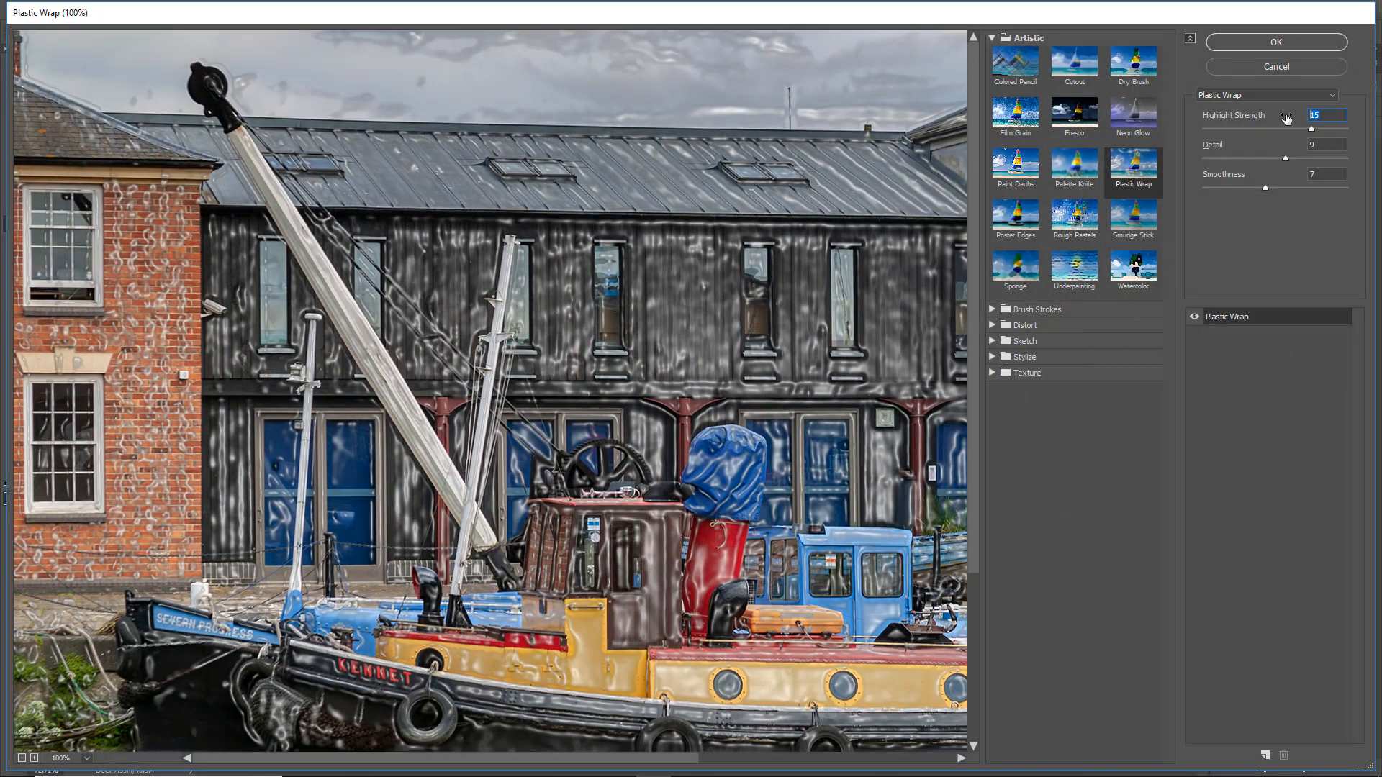
pyautogui.write('20')
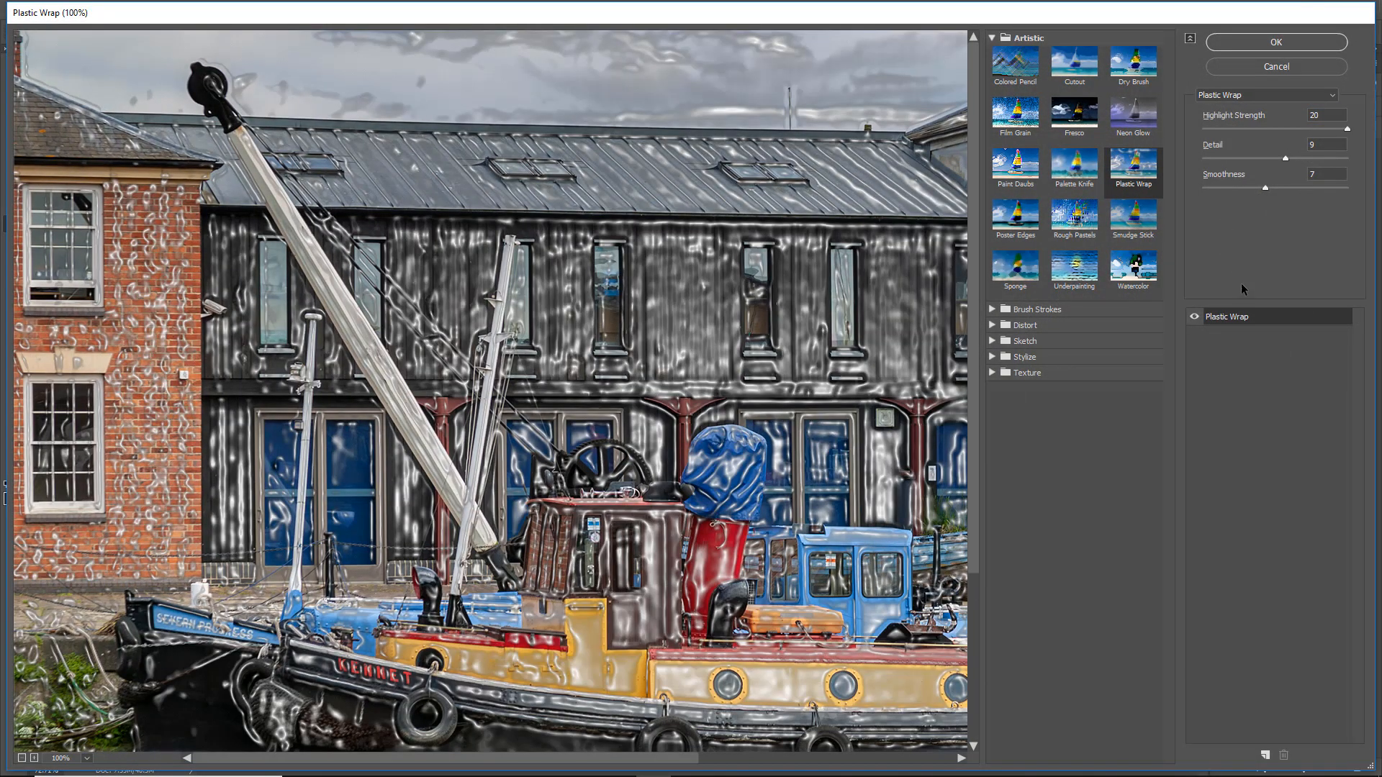
pyautogui.click(1277, 43)
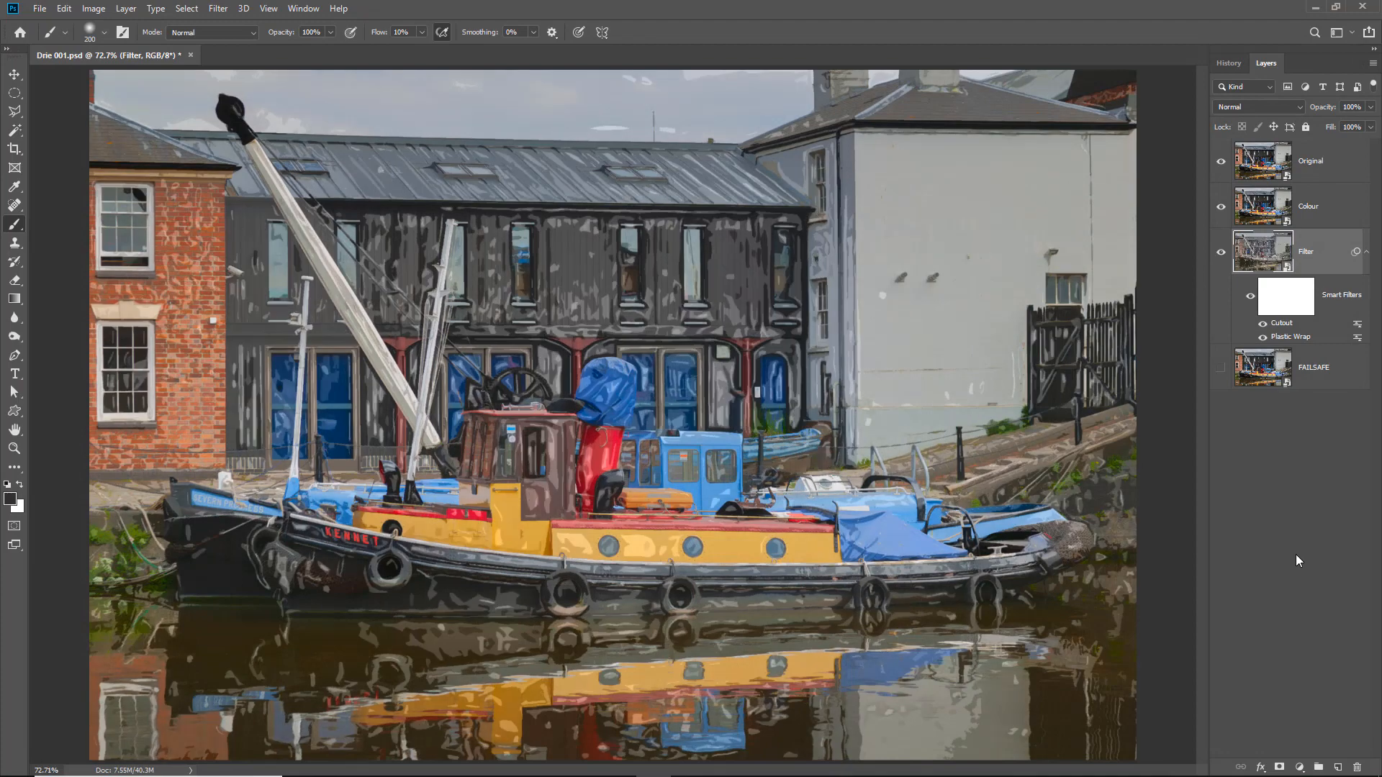
# - Set the Plastic Wrap smart filter's highlight strength to 15 and apply it
pyautogui.doubleClick(1287, 337)
pyautogui.click(1274, 121)
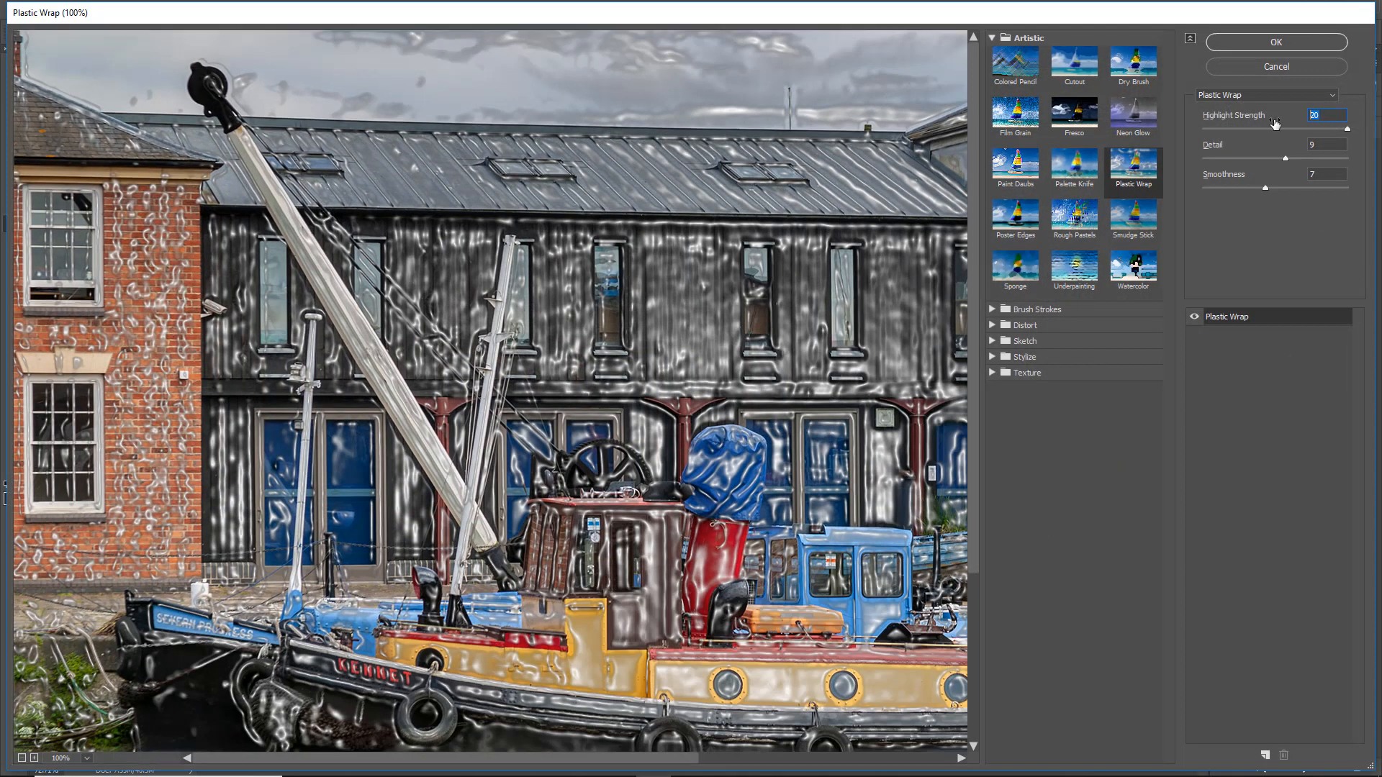
pyautogui.write('15')
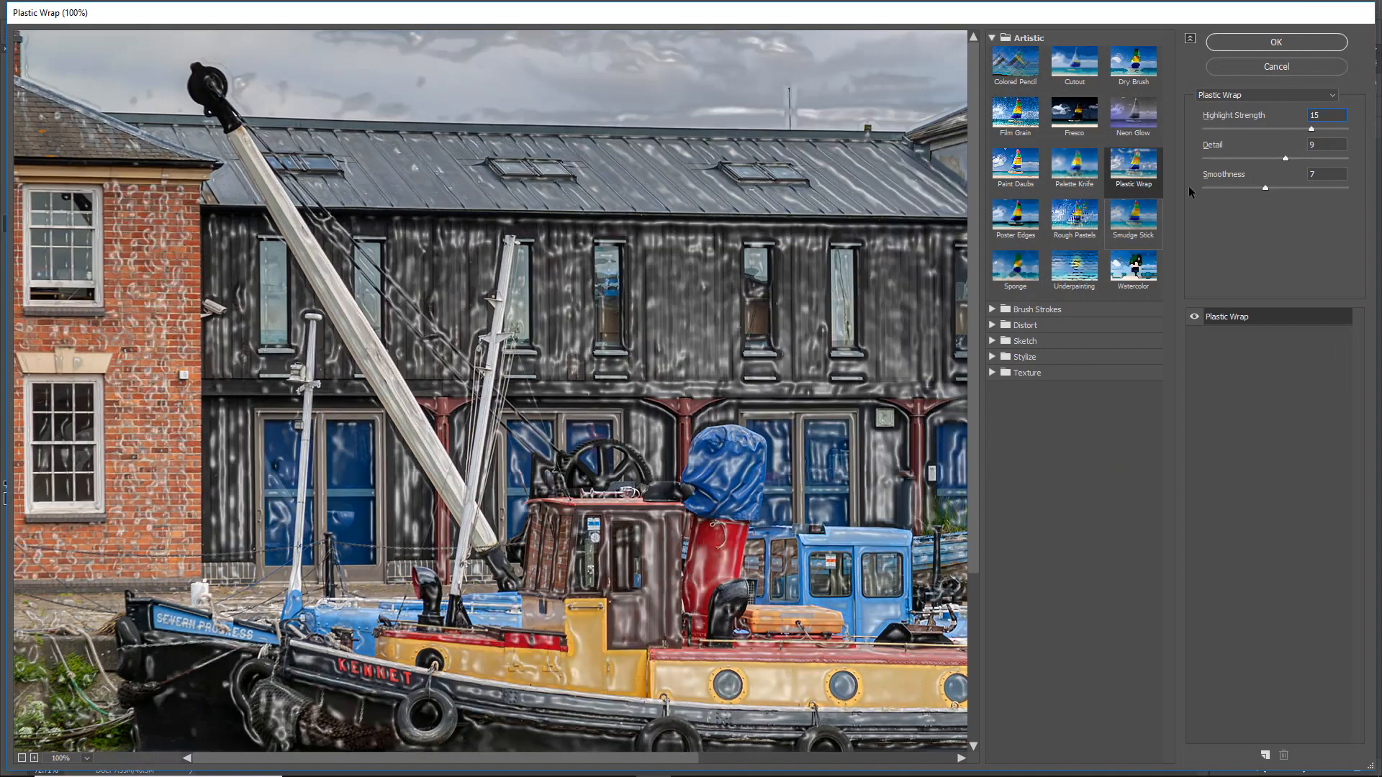
pyautogui.click(1279, 42)
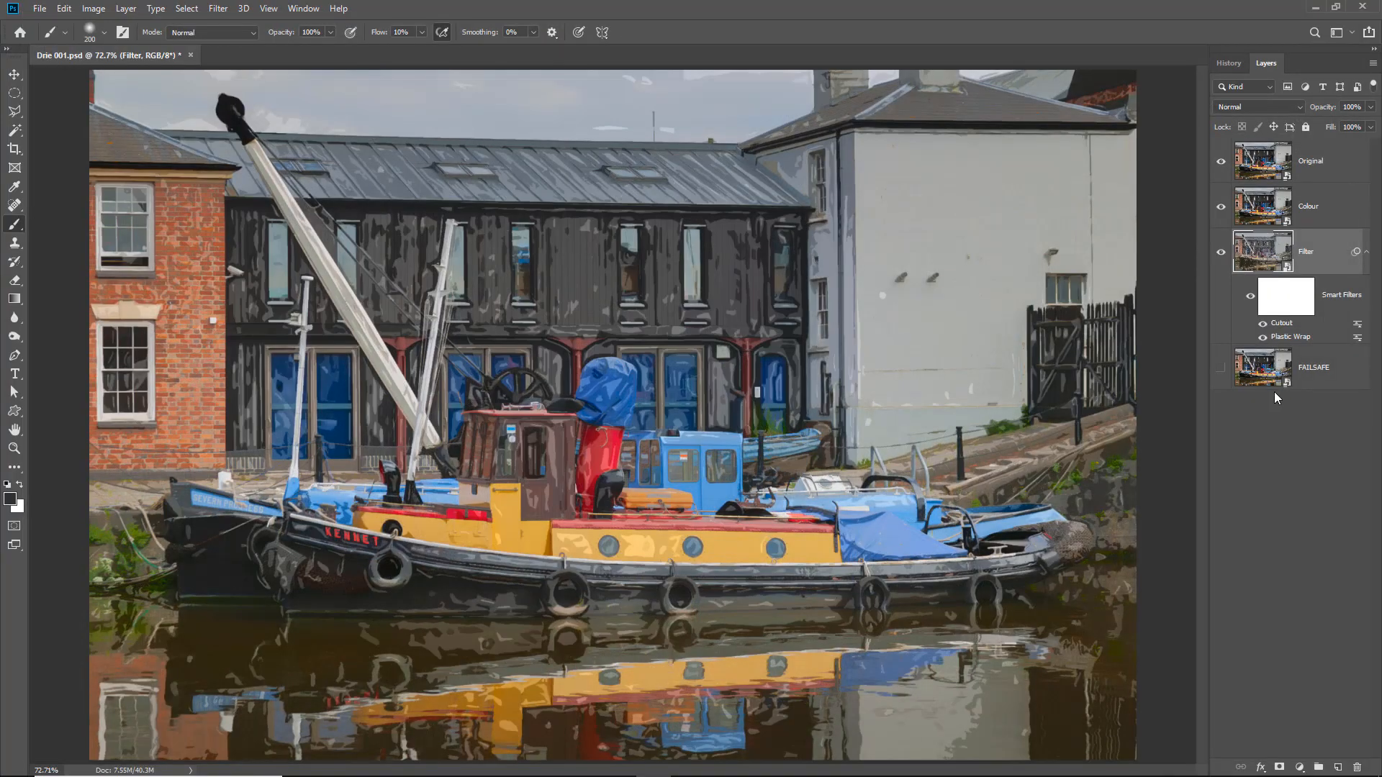
# - Set the number of levels of the Filter layer's Cutout smart filter to 6 and apply it
pyautogui.doubleClick(1282, 324)
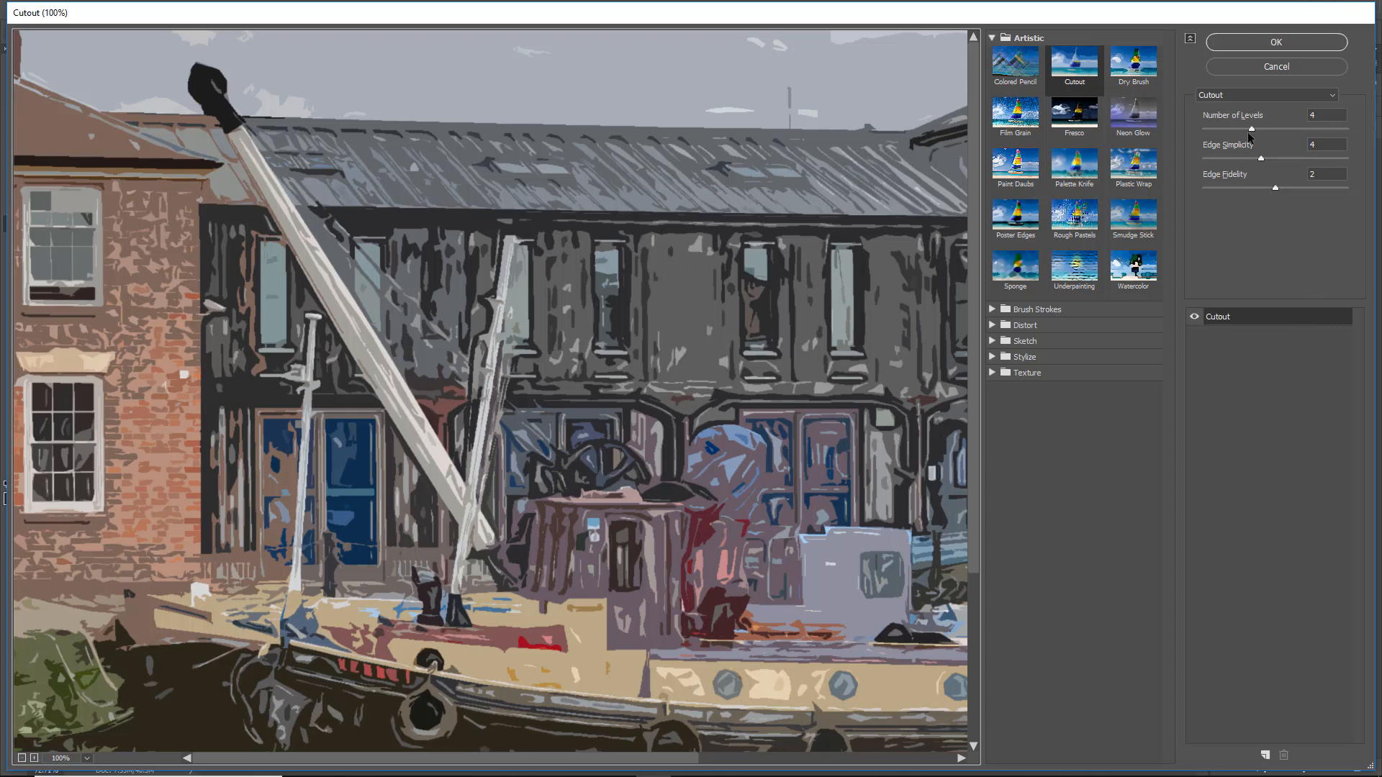
pyautogui.click(1300, 128)
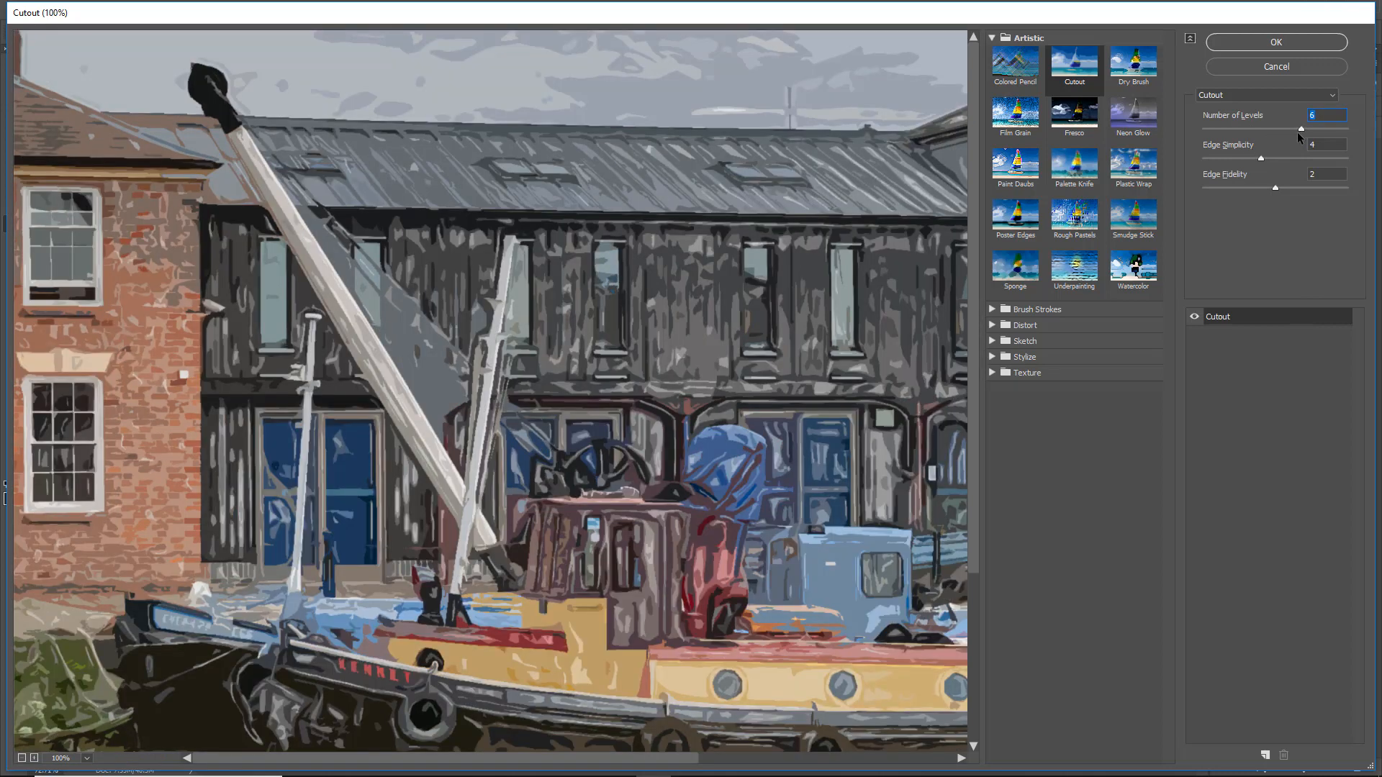
pyautogui.click(1280, 42)
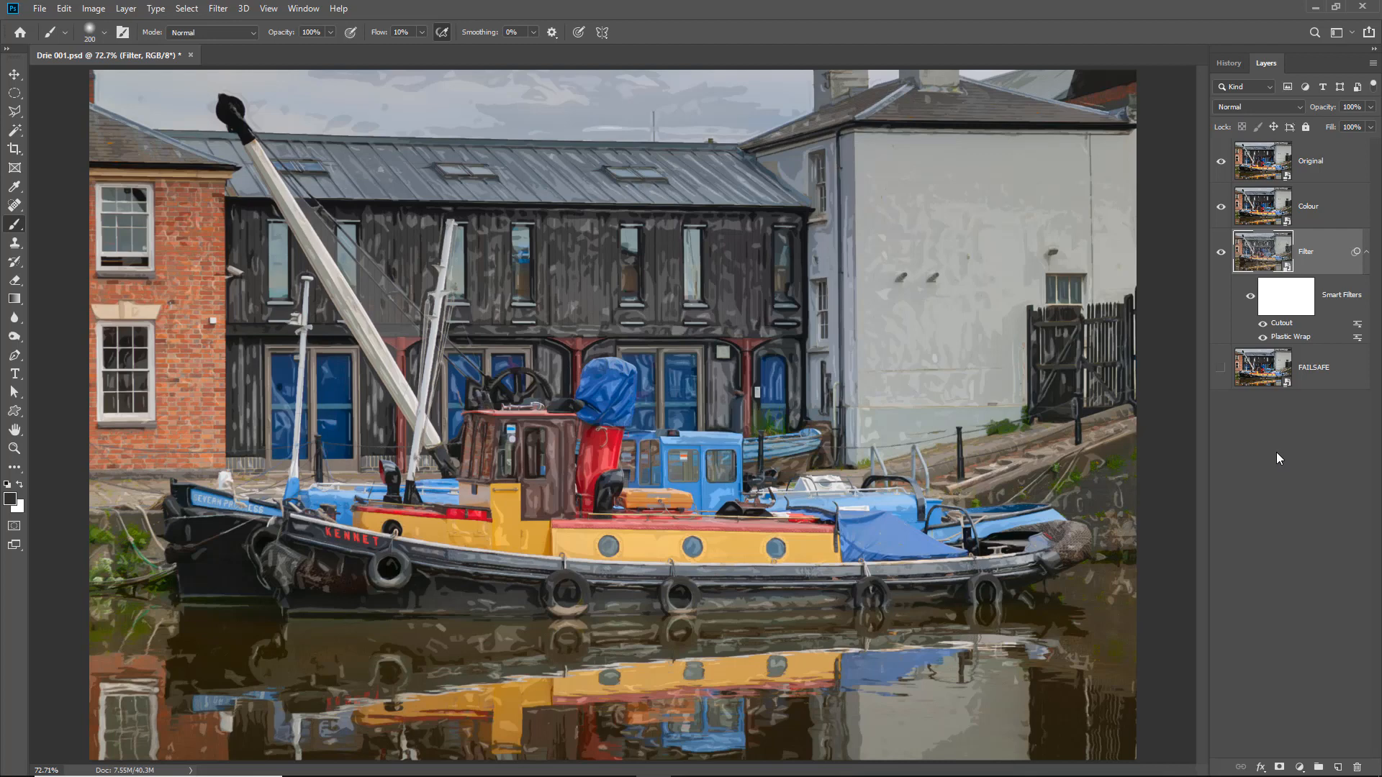
# - Add a new layer above the Original layer and stamp all visible layers into it while keeping the separate layers
pyautogui.click(1342, 162)
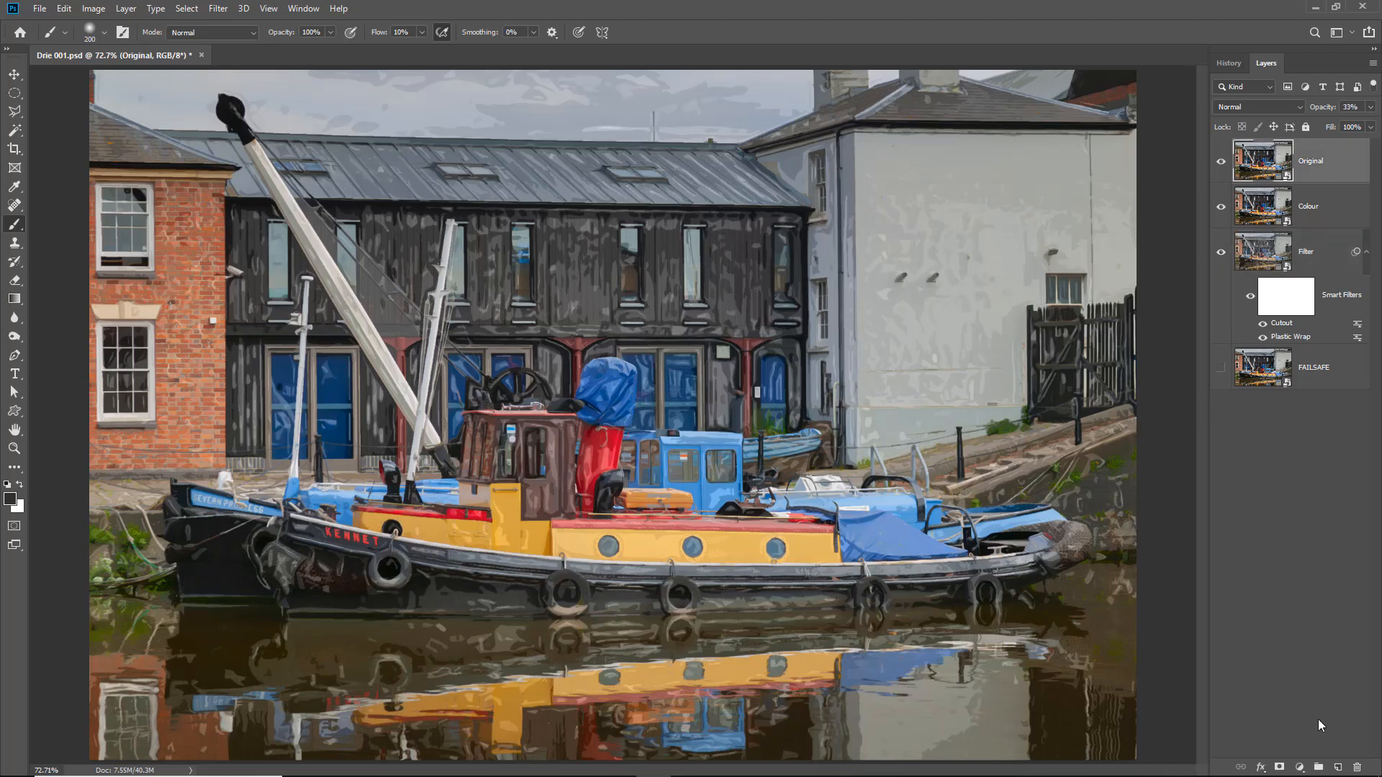
pyautogui.click(1337, 767)
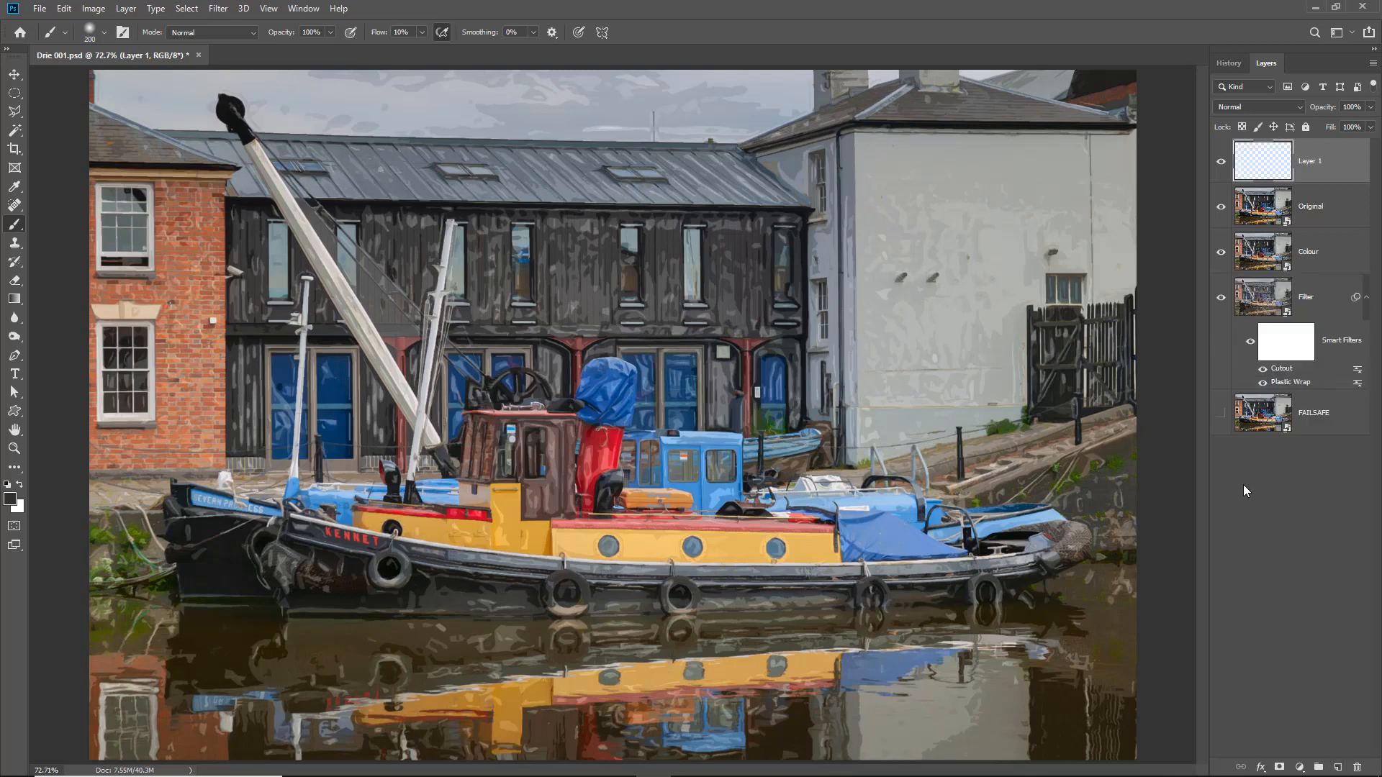
pyautogui.click(1372, 65)
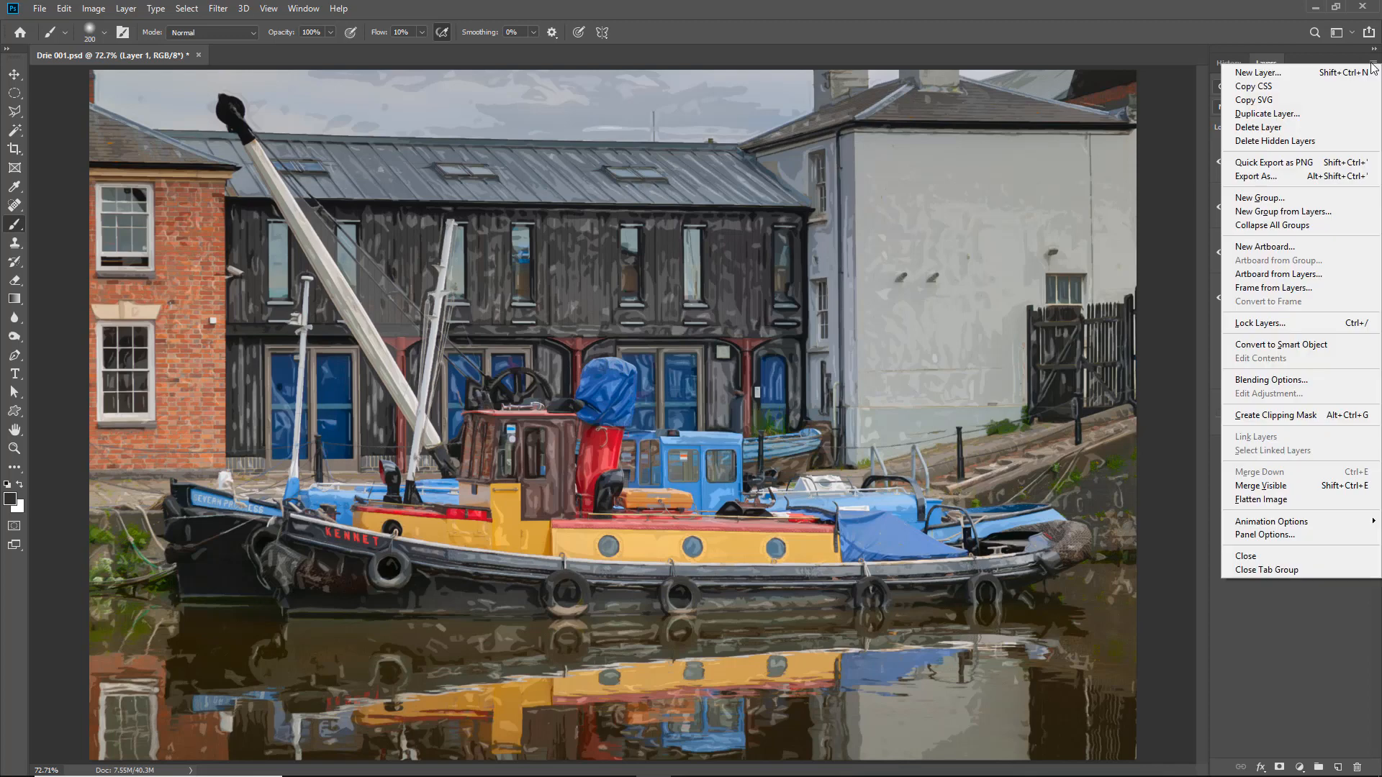
pyautogui.keyDown('alt'); pyautogui.click(1254, 486); pyautogui.keyUp('alt')
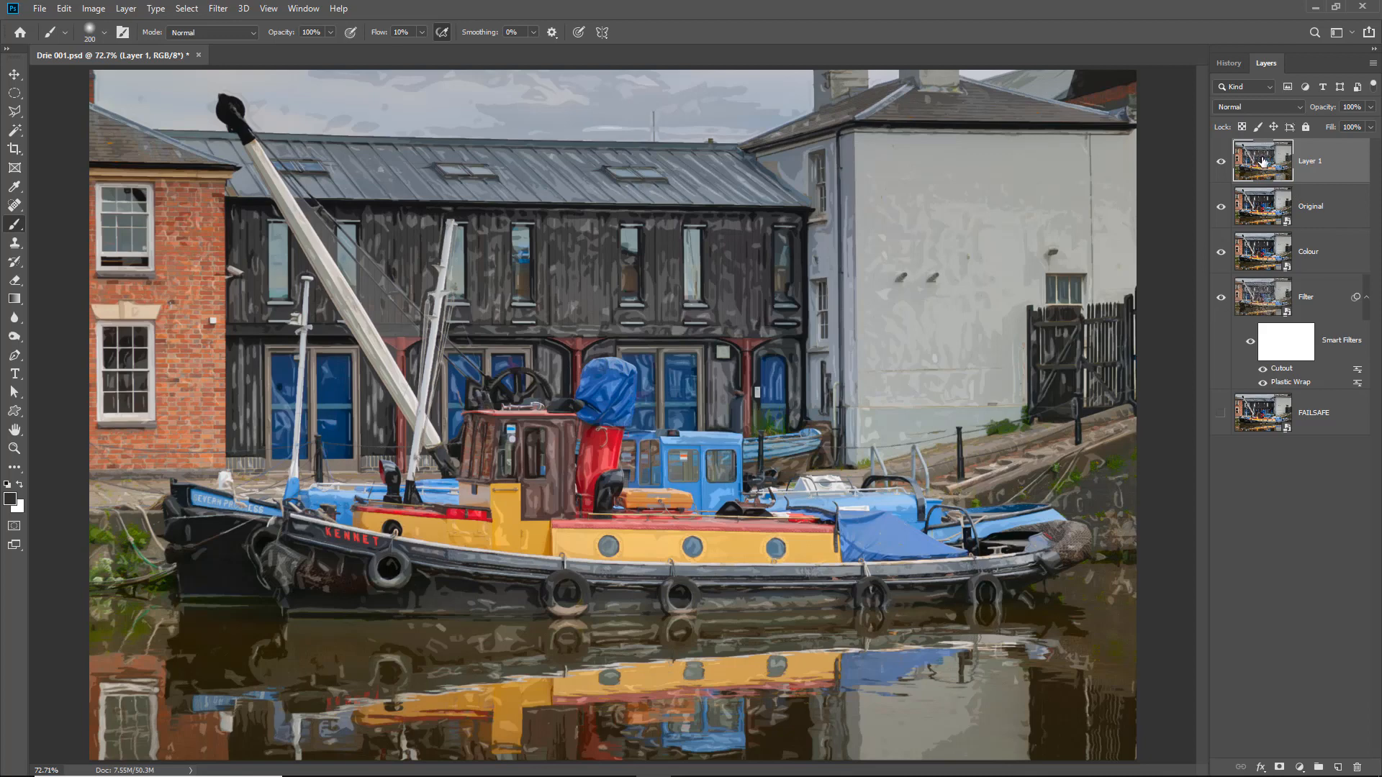
# - Hide the Original, Colour and Filter layers
pyautogui.click(1221, 207)
pyautogui.click(1221, 253)
pyautogui.click(1219, 299)
# - Open the Camera Raw Filter on the stamped layer and add a radial filter that fills the whole image
pyautogui.click(218, 10)
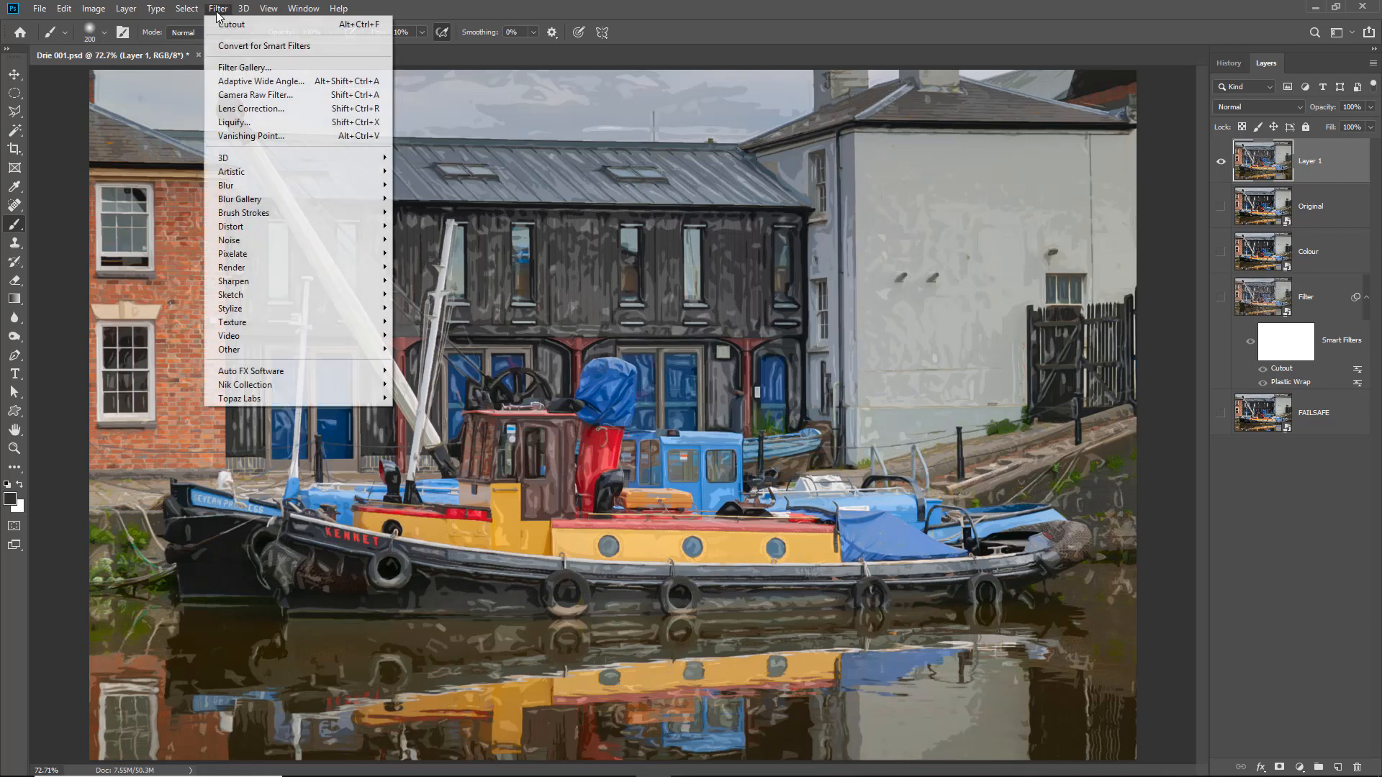
pyautogui.click(229, 98)
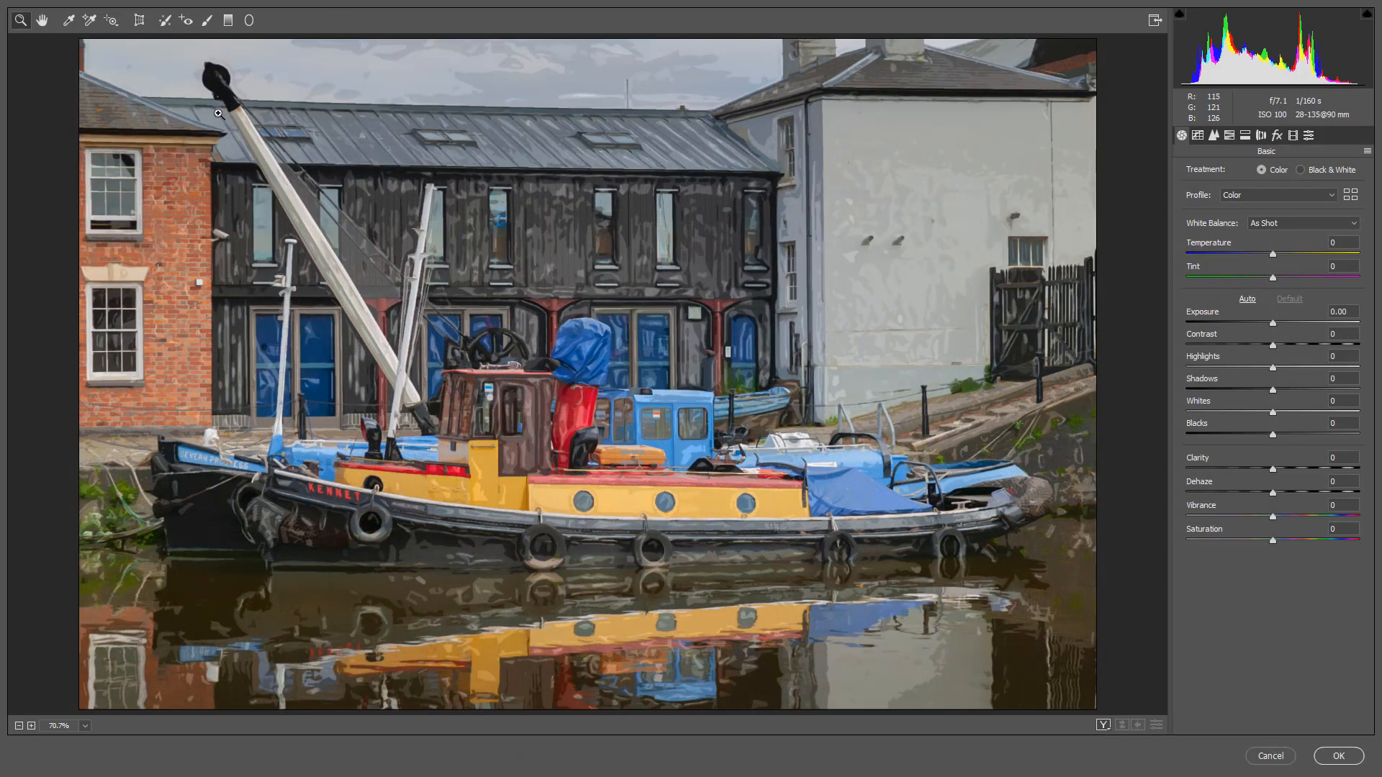
pyautogui.click(250, 21)
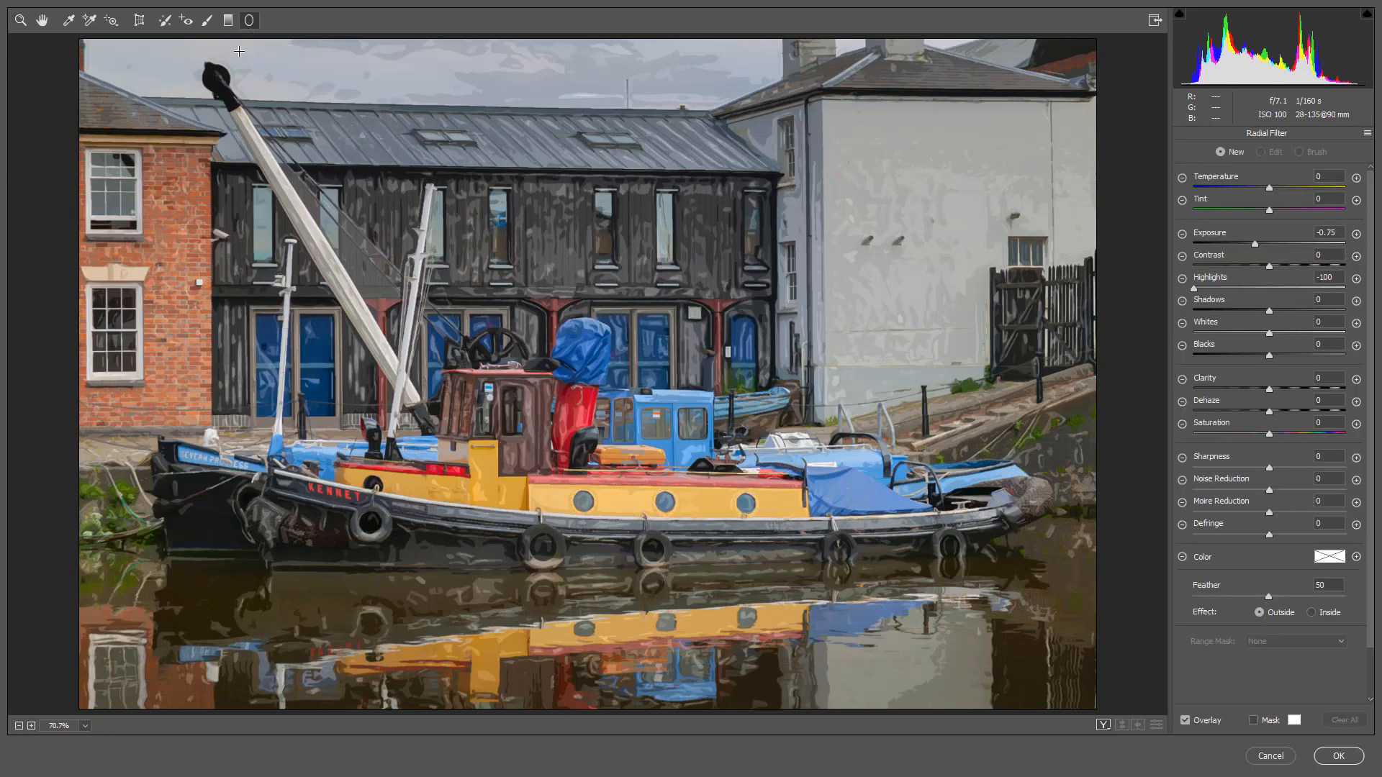
pyautogui.keyDown('ctrl'); pyautogui.doubleClick(566, 364); pyautogui.keyUp('ctrl')
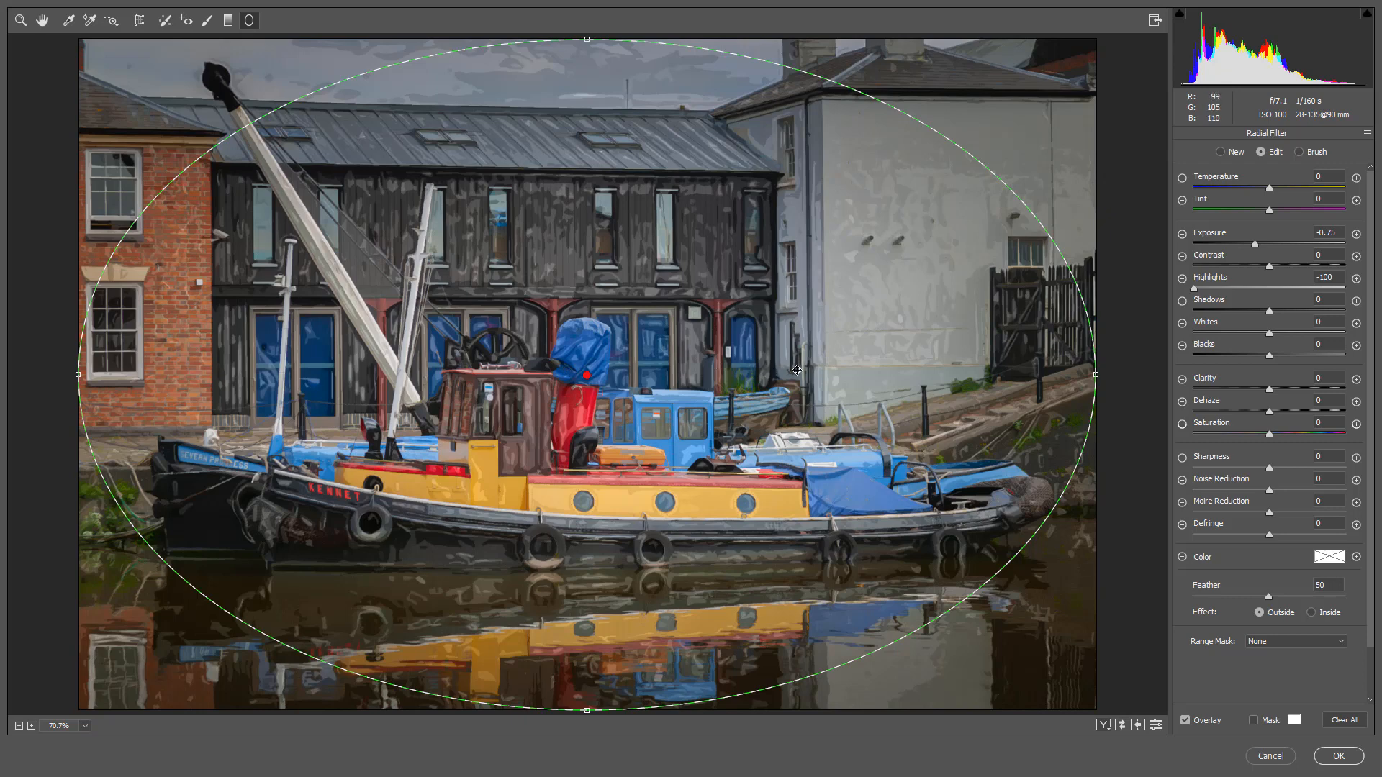
# - Reset the radial filter's local correction settings and shrink its ellipse slightly in width and height
pyautogui.rightClick(847, 341)
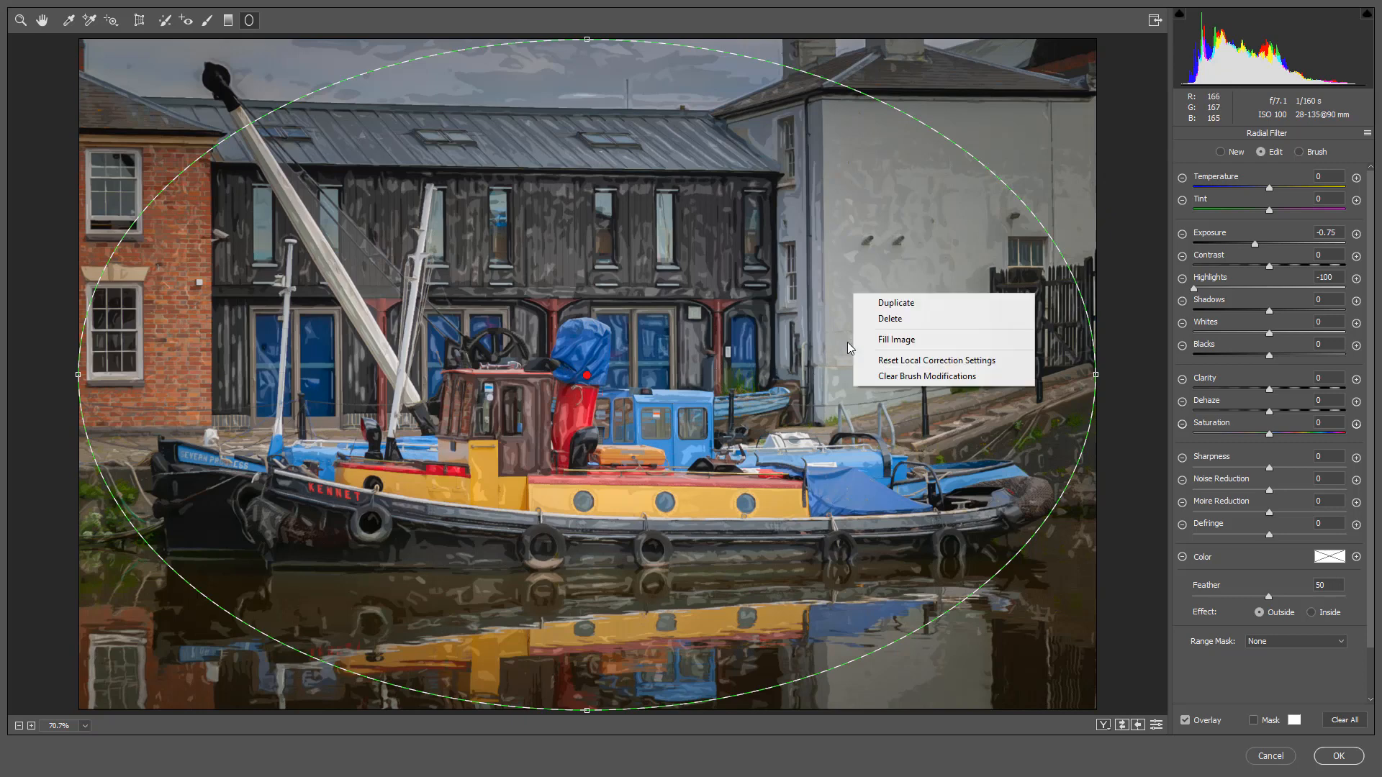
pyautogui.click(892, 360)
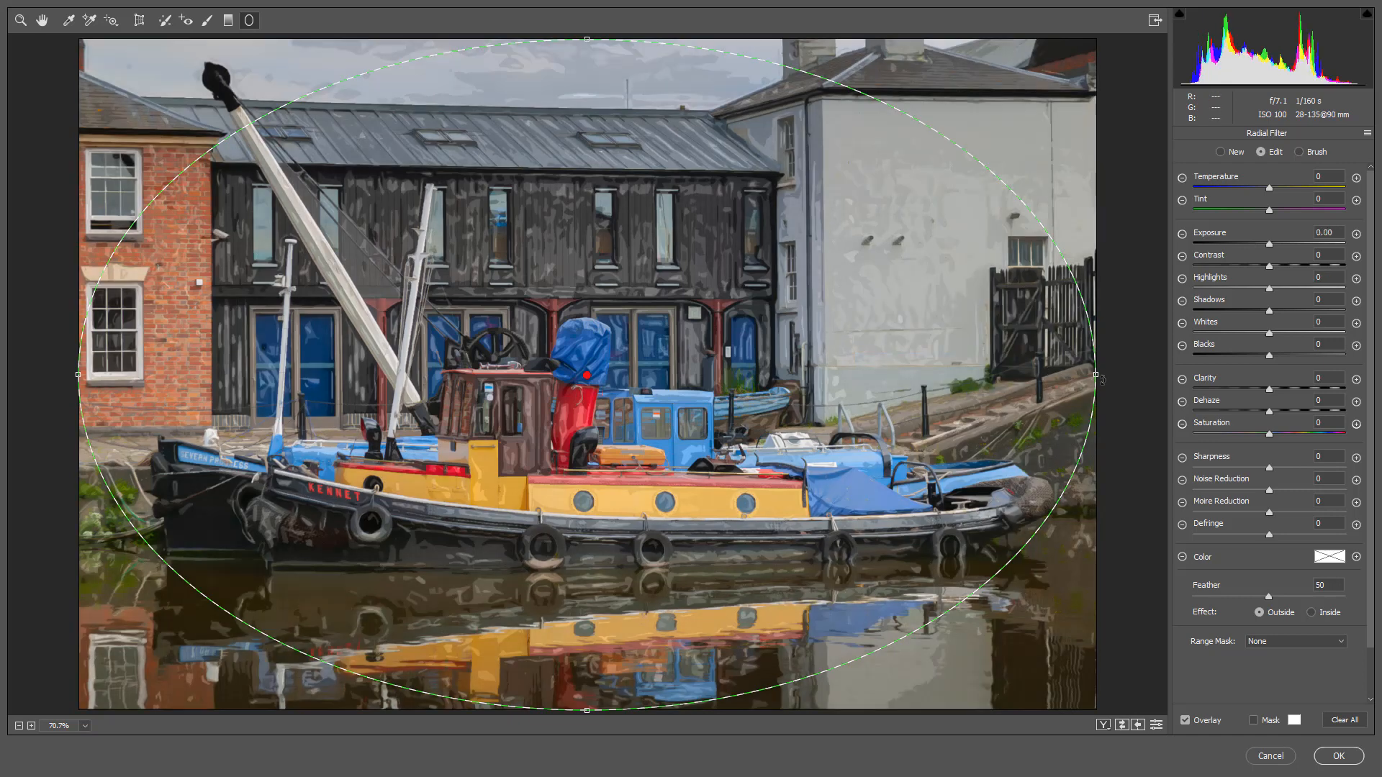
pyautogui.moveTo(1102, 379); pyautogui.dragTo(1040, 378)
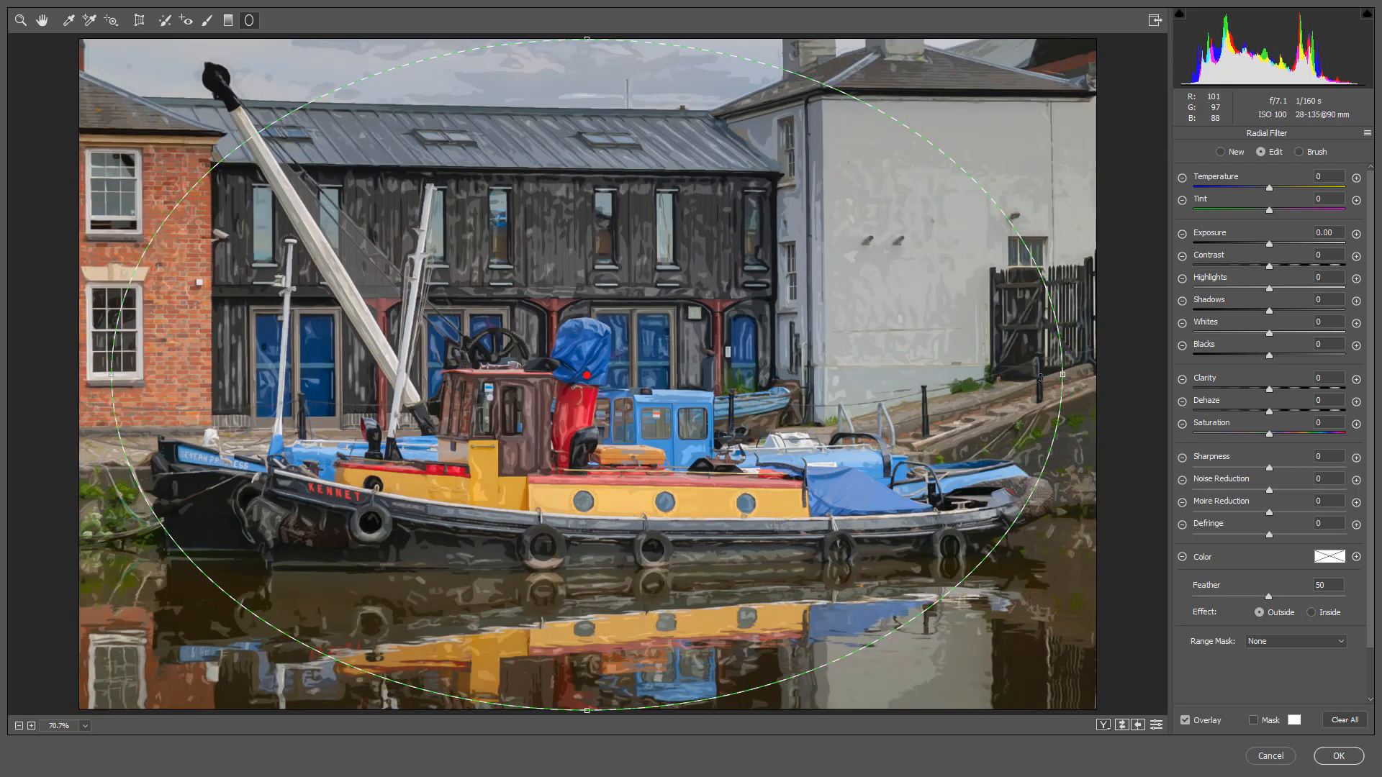
pyautogui.moveTo(587, 38); pyautogui.dragTo(584, 64)
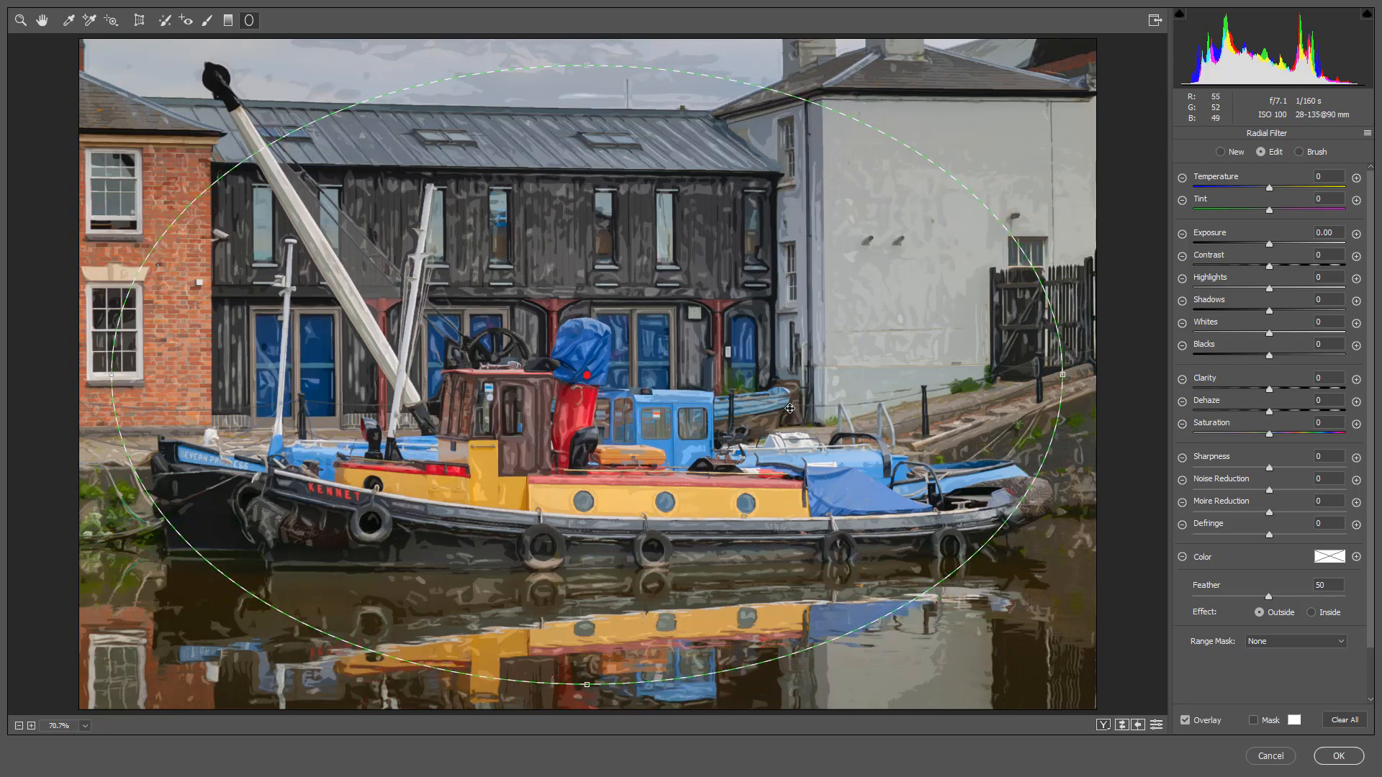
# - Hide the radial filter's overlay and set its exposure to -0.85, feather to 56 and shadows to -34
pyautogui.press('v')
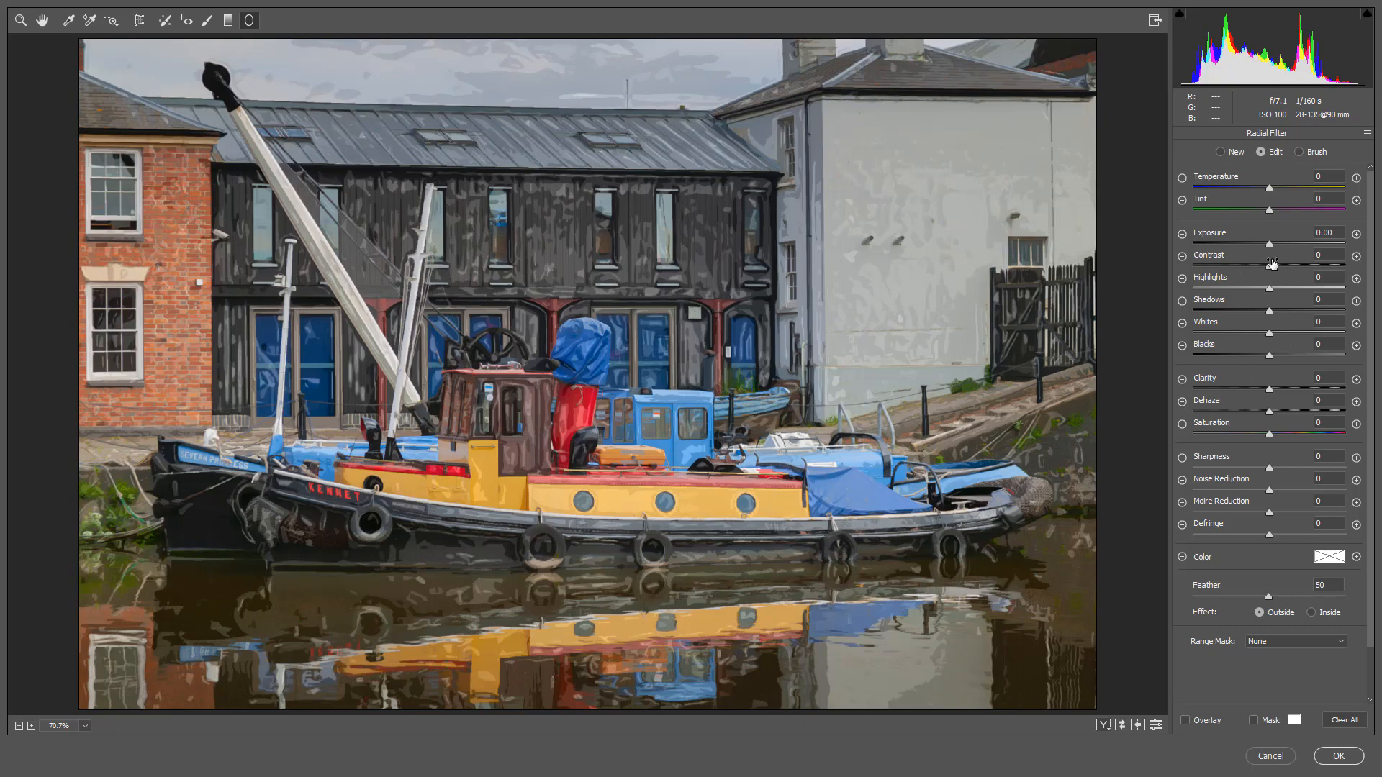
pyautogui.moveTo(1269, 244); pyautogui.dragTo(1252, 246)
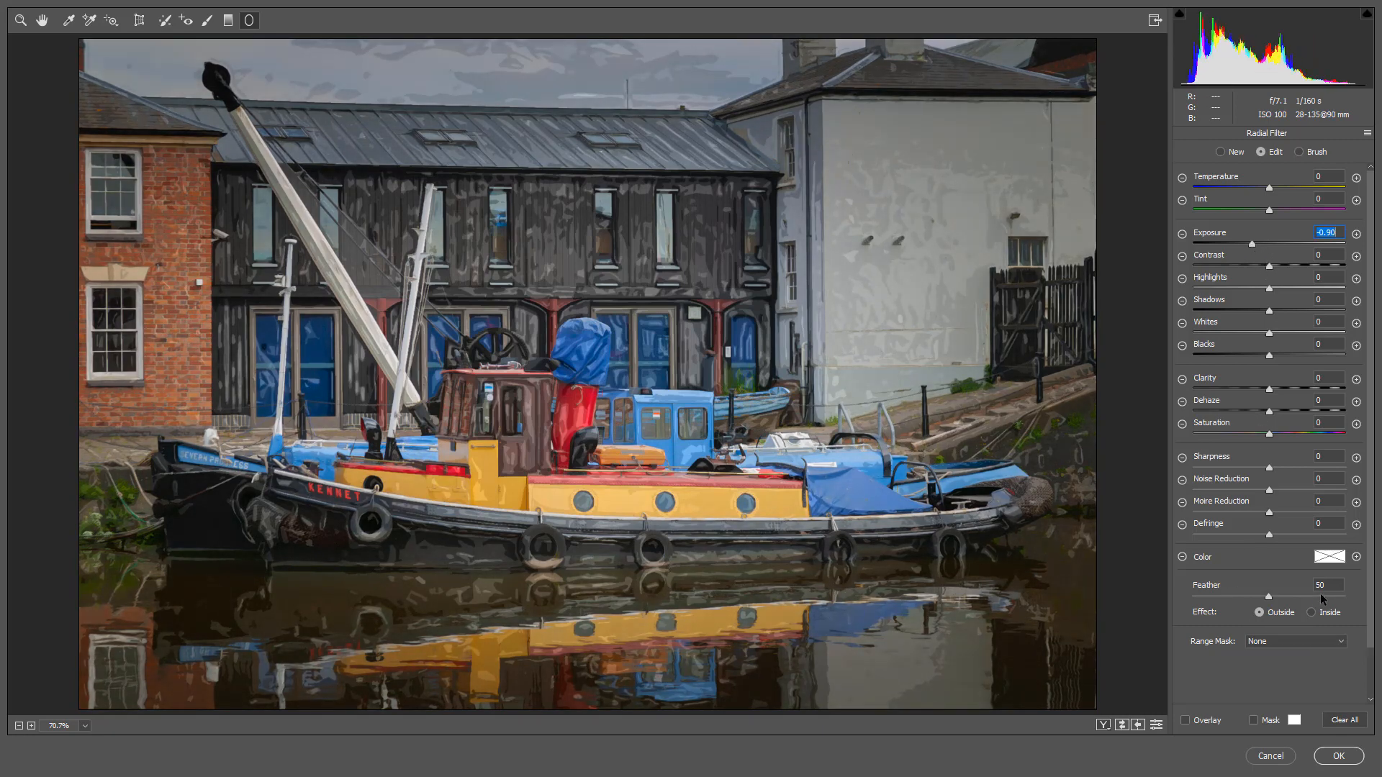
pyautogui.moveTo(1268, 597); pyautogui.dragTo(1278, 596)
pyautogui.moveTo(1251, 240); pyautogui.dragTo(1254, 241)
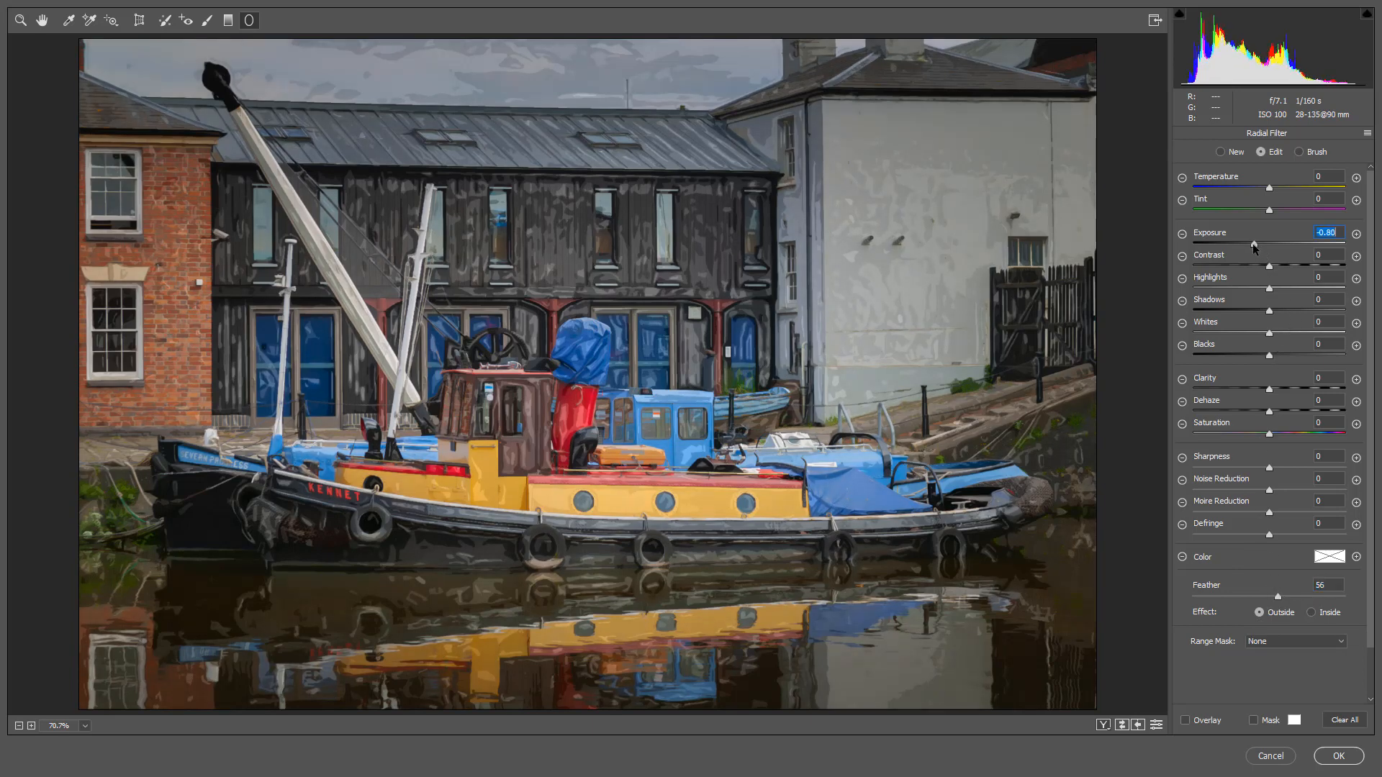
pyautogui.moveTo(1255, 312); pyautogui.dragTo(1245, 308)
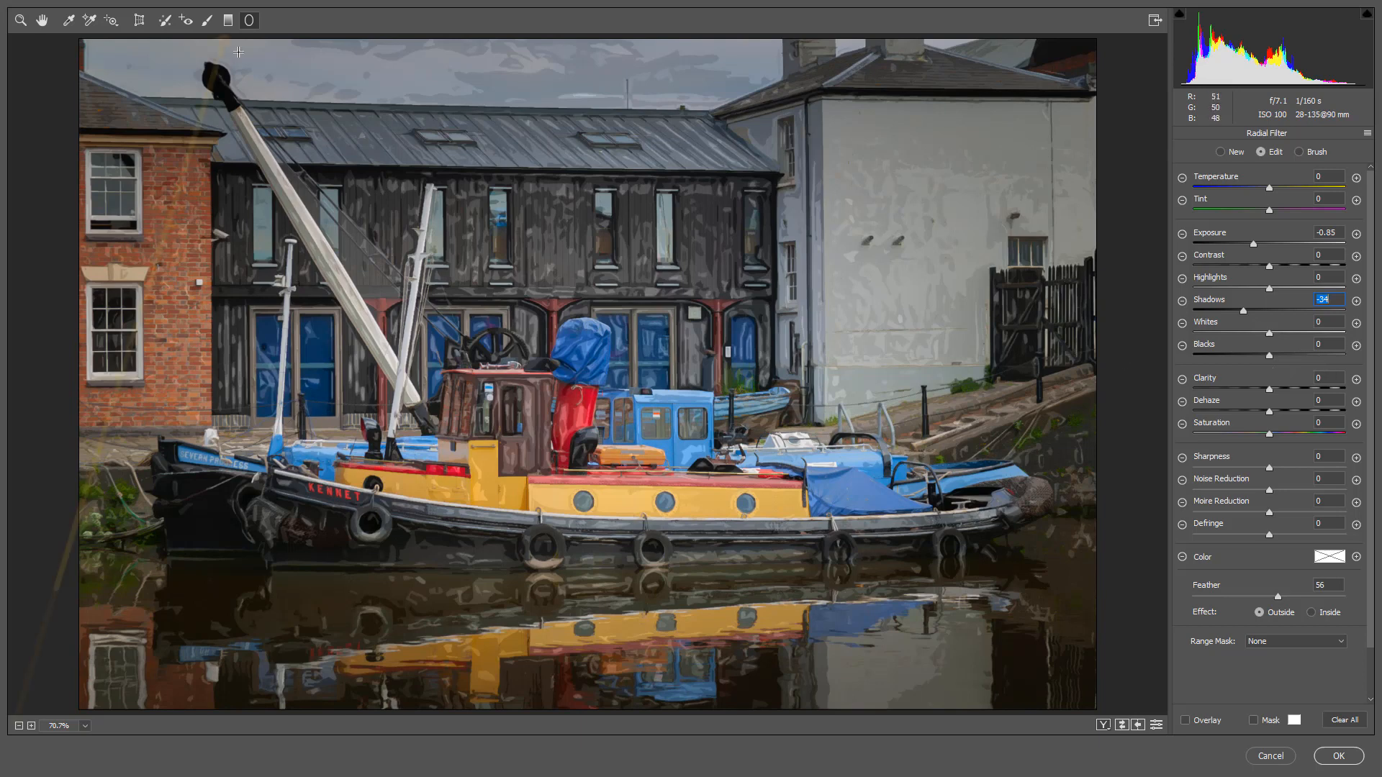
# - Add horizontal graduated filters darkening the photo inward from its left and right edges, and apply the Camera Raw adjustments
pyautogui.click(228, 20)
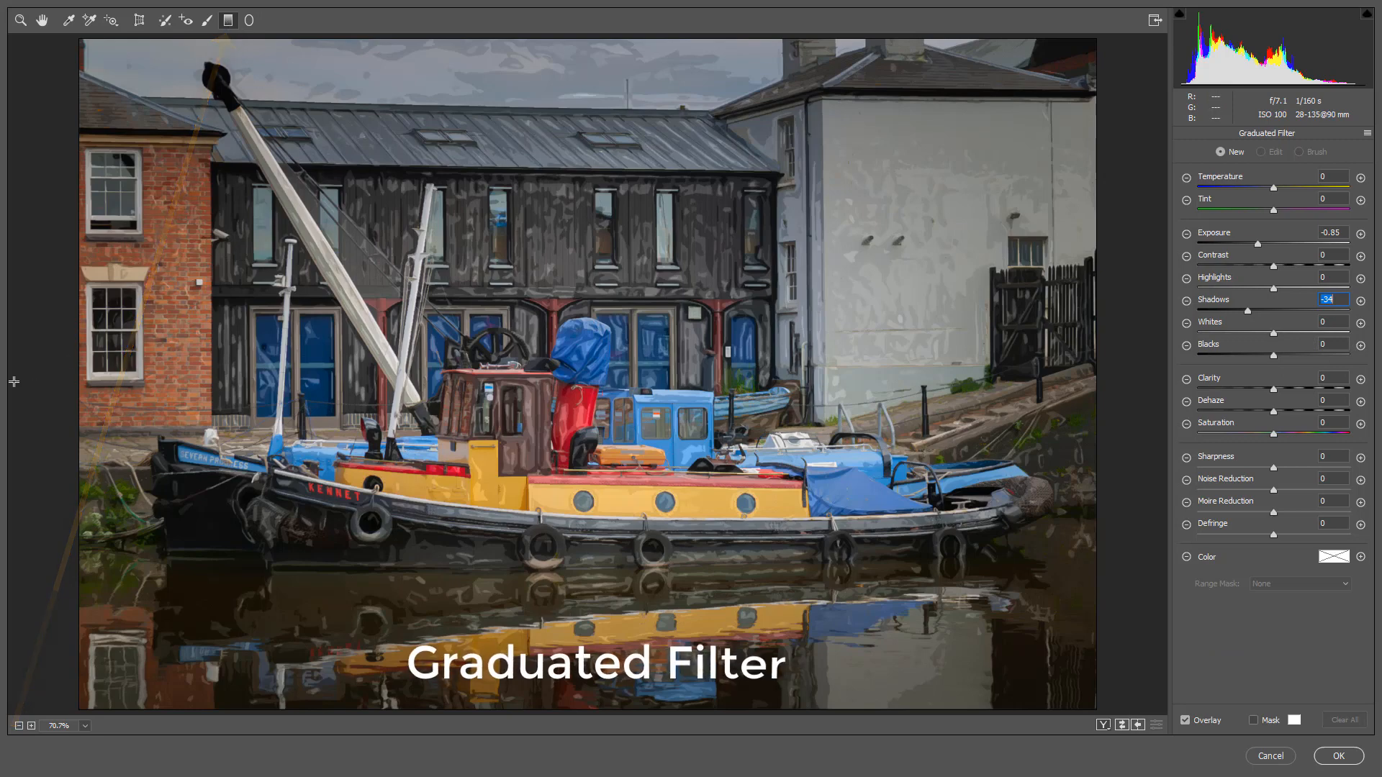
pyautogui.moveTo(16, 381); pyautogui.dragTo(374, 380)
pyautogui.moveTo(1132, 407); pyautogui.dragTo(796, 407)
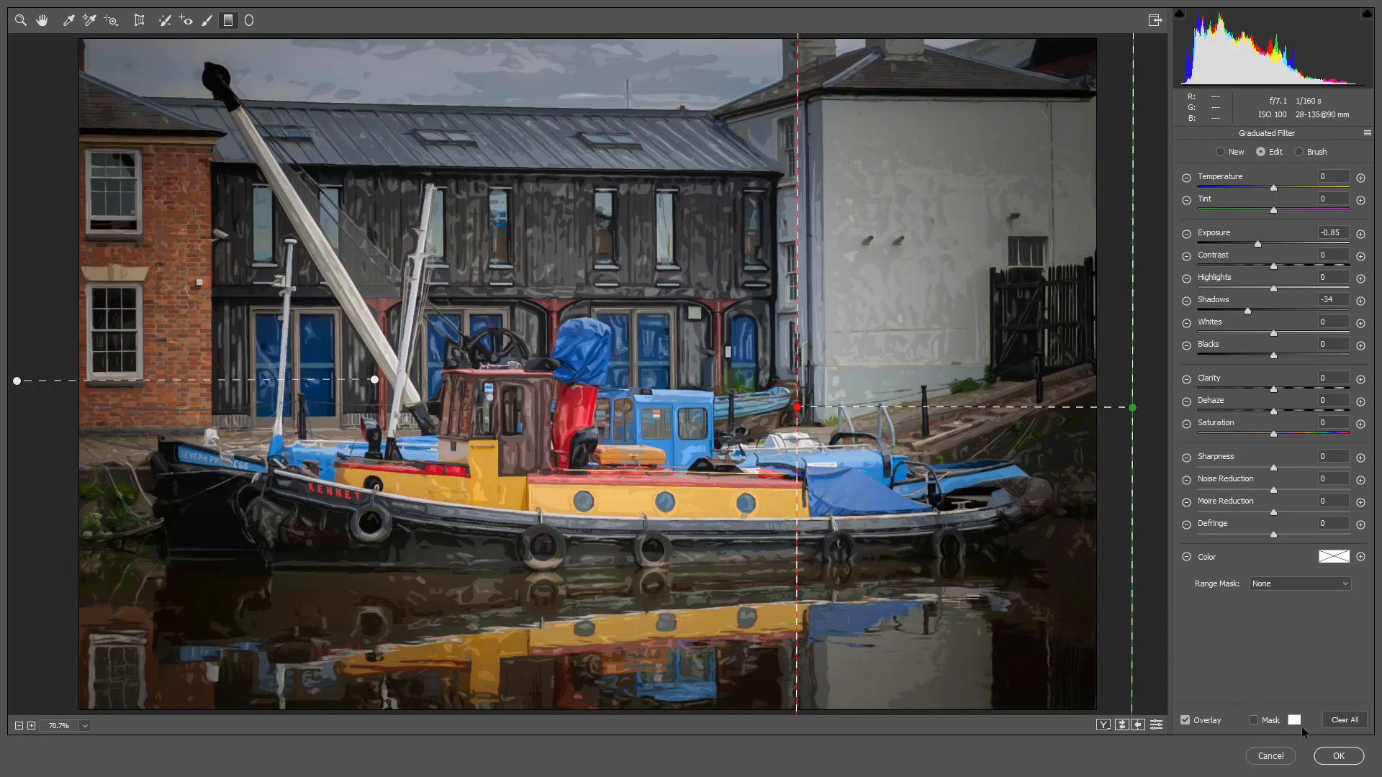
pyautogui.click(1339, 756)
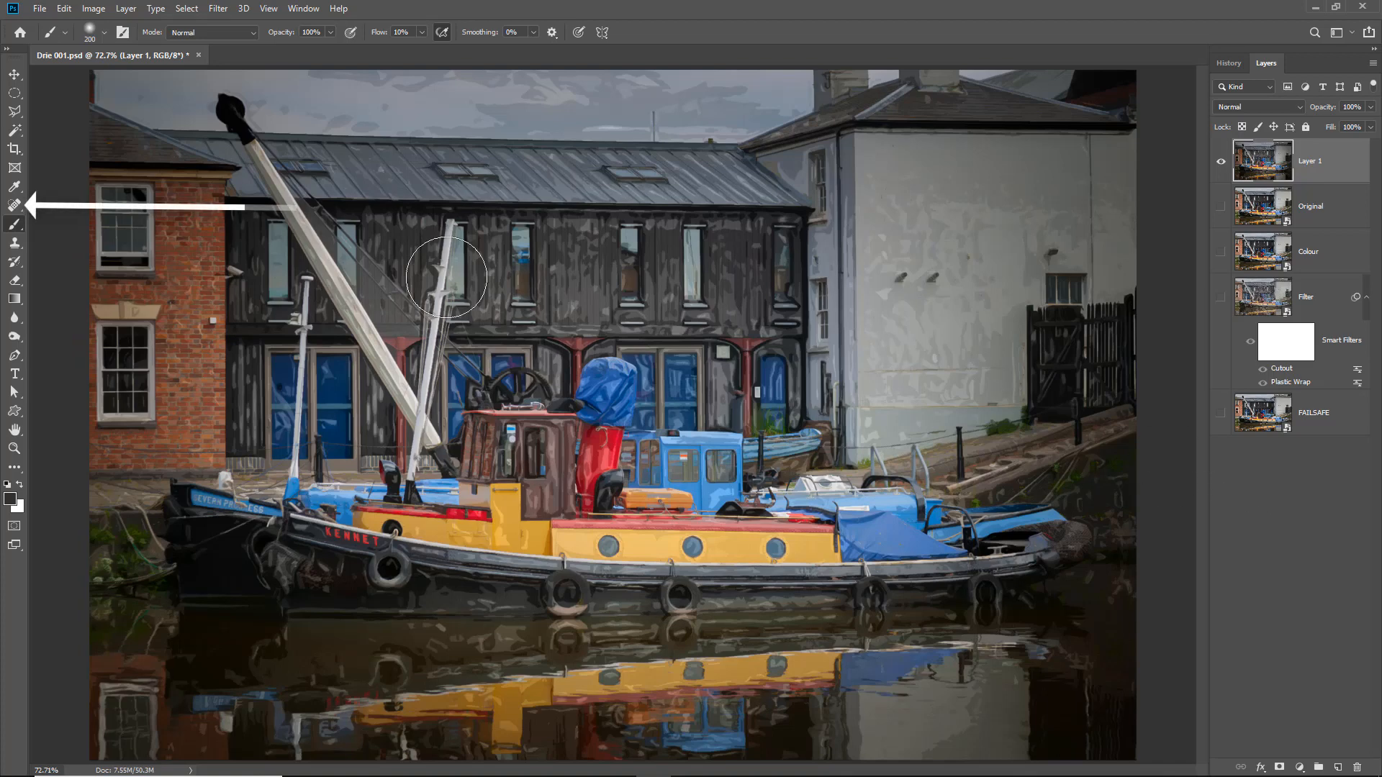
# - Remove the small fittings from the brick and white walls with the Spot Healing Brush reduced to size 30
pyautogui.click(18, 205)
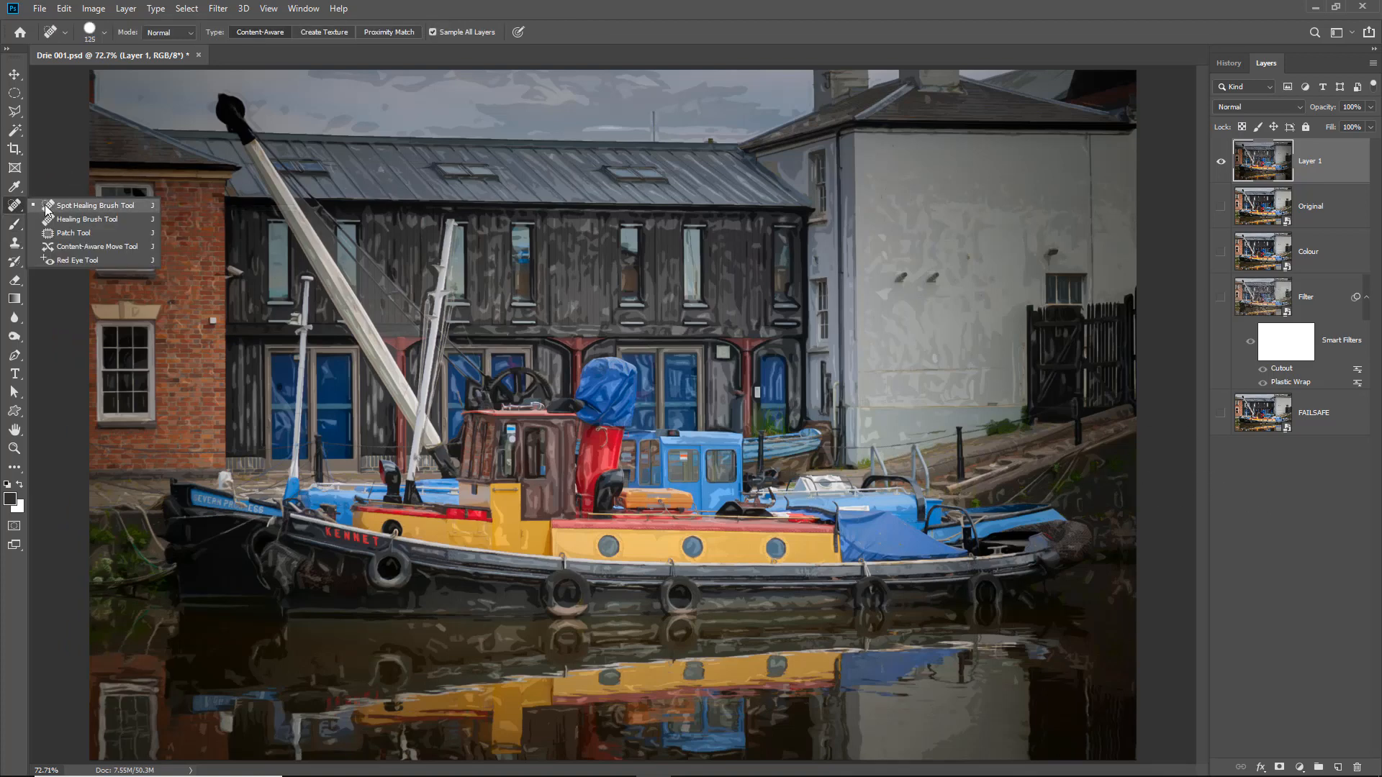
pyautogui.click(51, 207)
pyautogui.press('[')
pyautogui.press('[')
pyautogui.press('[')
pyautogui.press('[')
pyautogui.press('[')
pyautogui.press('[')
pyautogui.press('[')
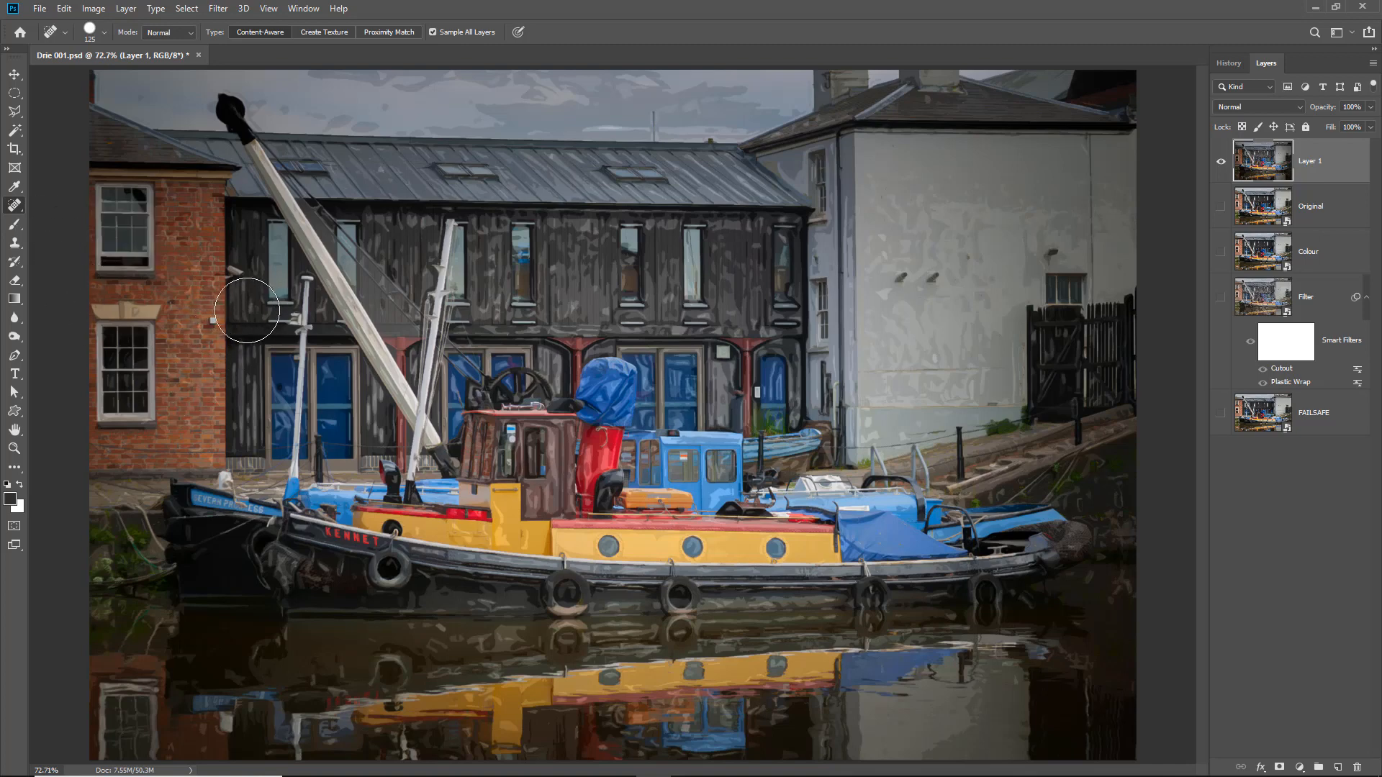
pyautogui.press('[')
pyautogui.moveTo(211, 321); pyautogui.dragTo(210, 322)
pyautogui.click(757, 393)
pyautogui.click(902, 277)
pyautogui.moveTo(935, 276); pyautogui.dragTo(929, 290)
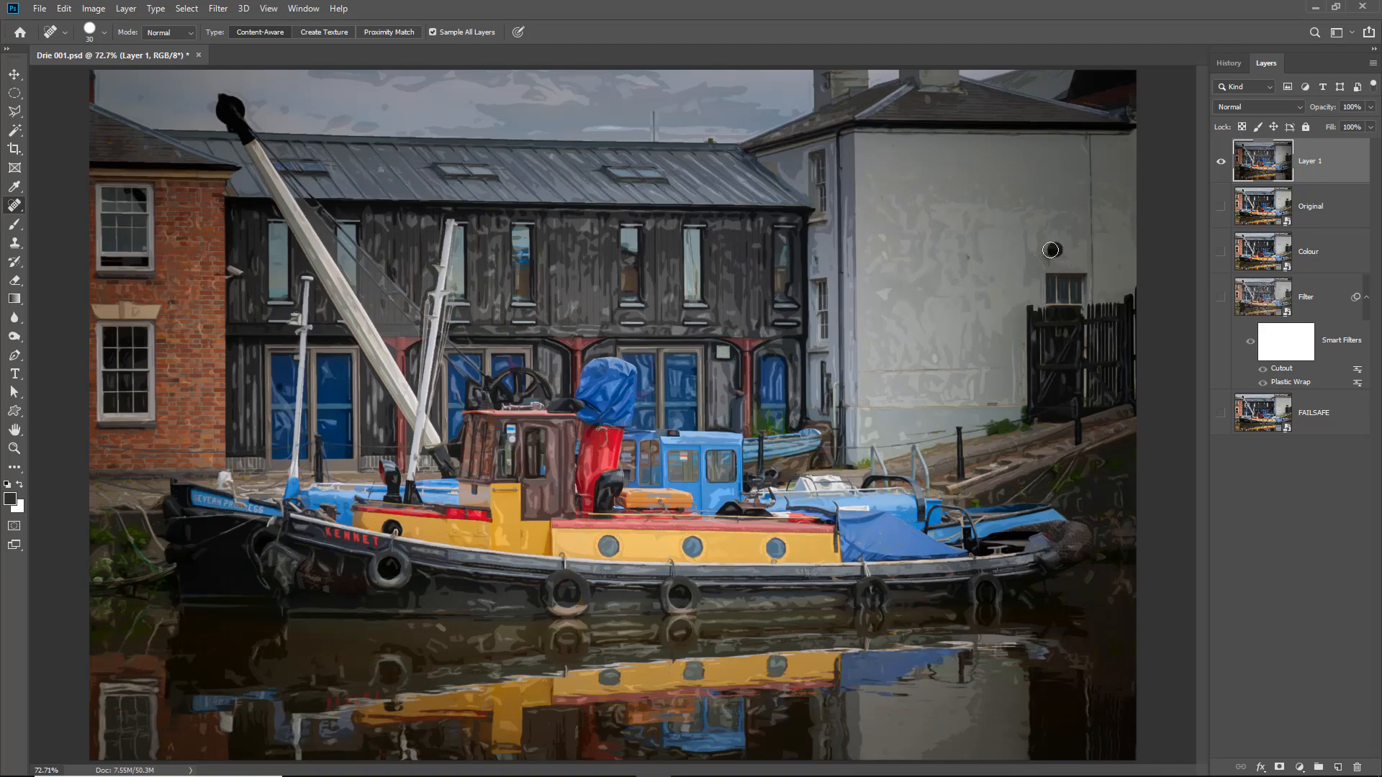
pyautogui.click(972, 258)
# - Heal away the pale object on the quay by the bow, the bright streaks in the water and the lamp beside the brick building
pyautogui.click(223, 478)
pyautogui.moveTo(221, 478); pyautogui.dragTo(231, 484)
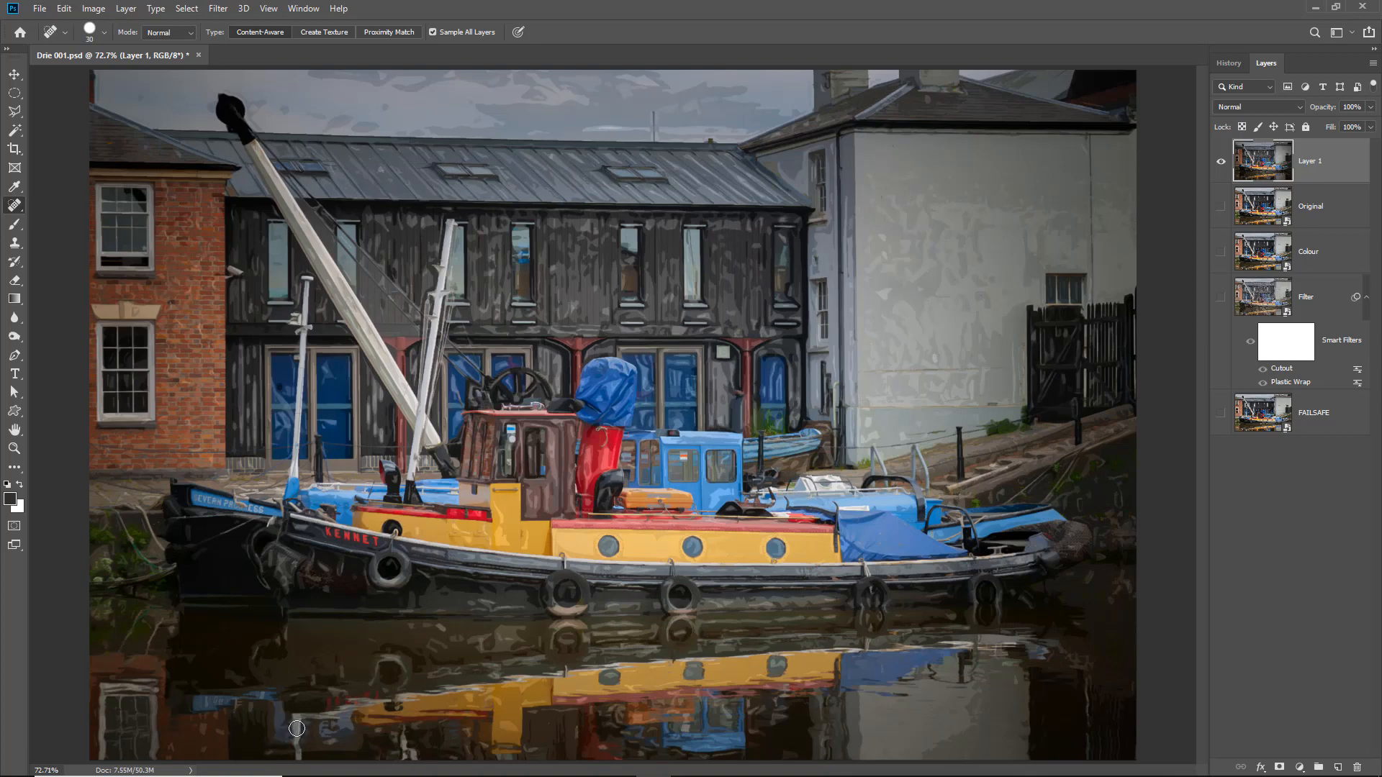
pyautogui.moveTo(296, 725); pyautogui.dragTo(298, 762)
pyautogui.click(1012, 681)
pyautogui.moveTo(232, 269); pyautogui.dragTo(239, 275)
# - Create a new layer named Texture in Overlay mode, filled with the Overlay-neutral 50% gray
pyautogui.click(127, 12)
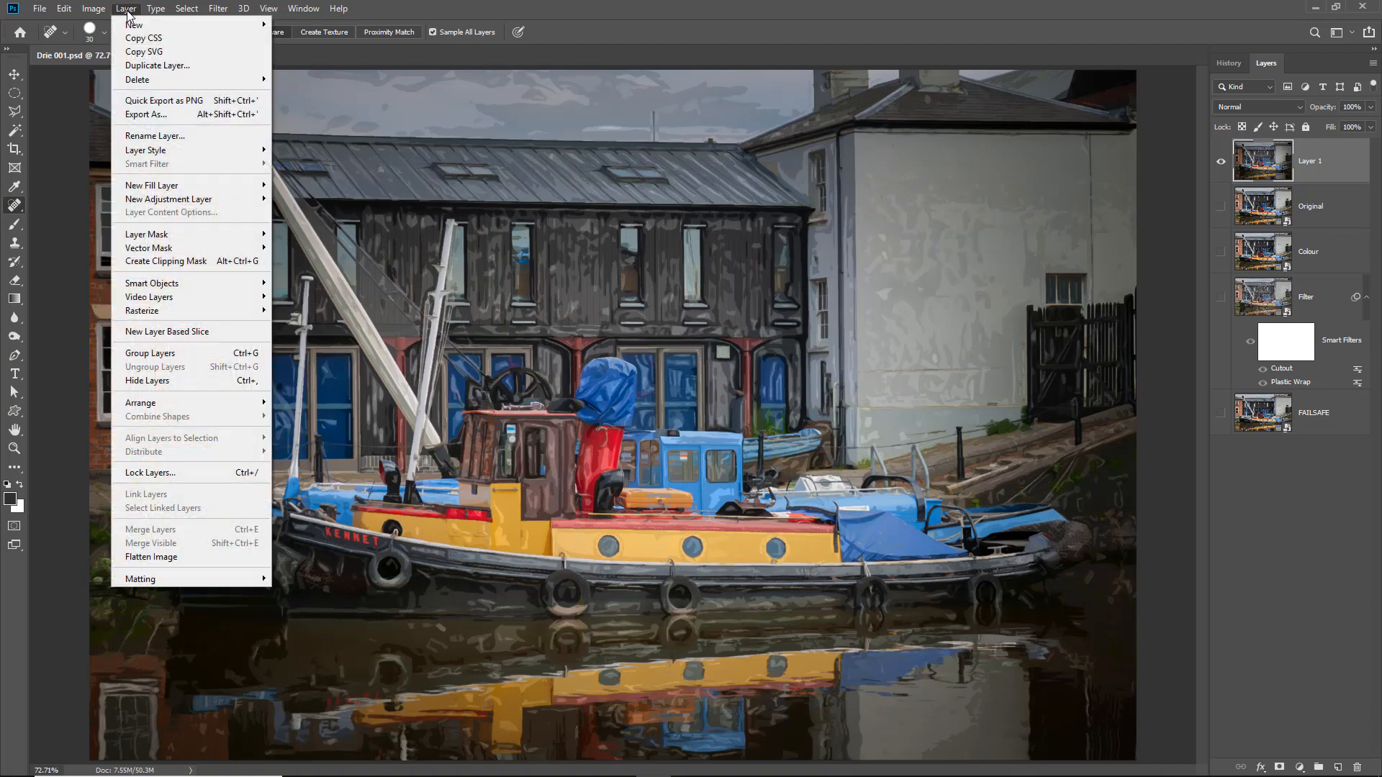
pyautogui.moveTo(129, 24)
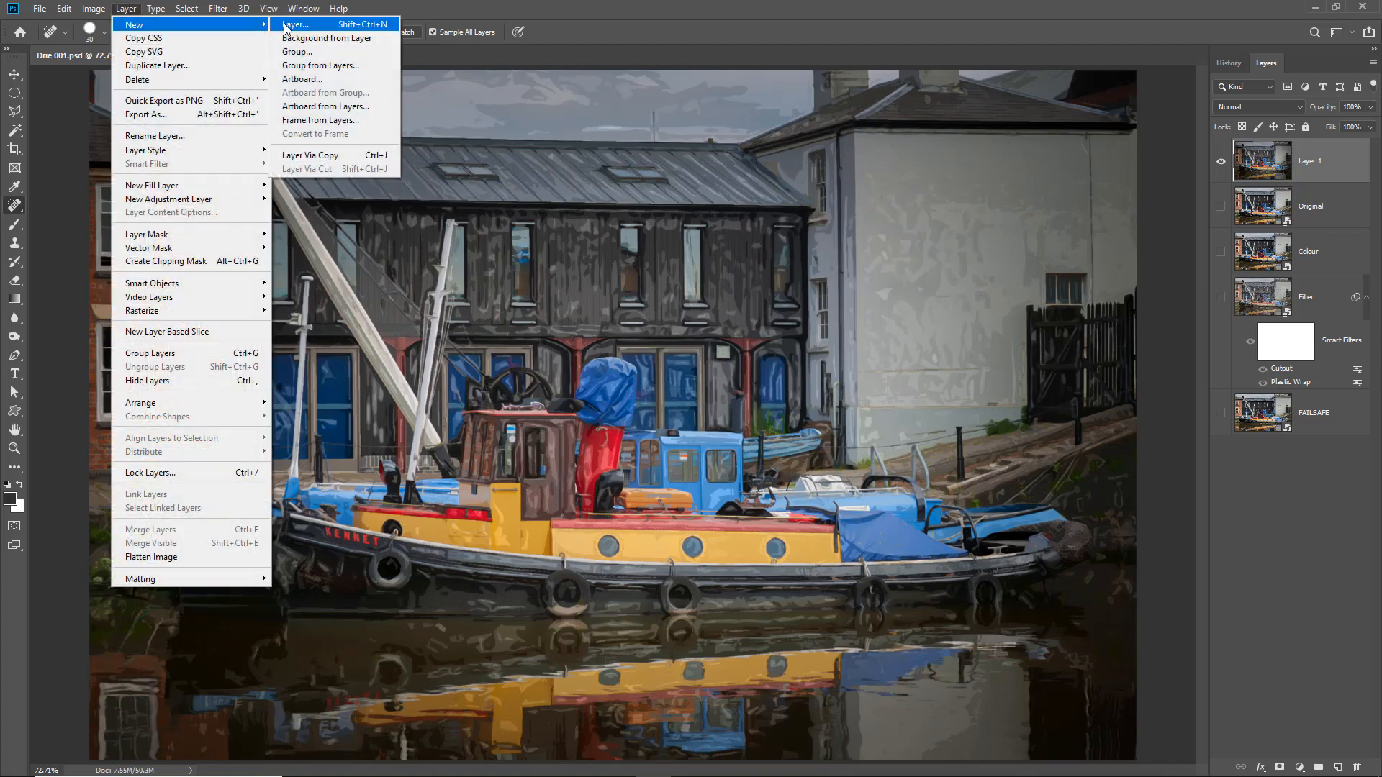
pyautogui.click(287, 27)
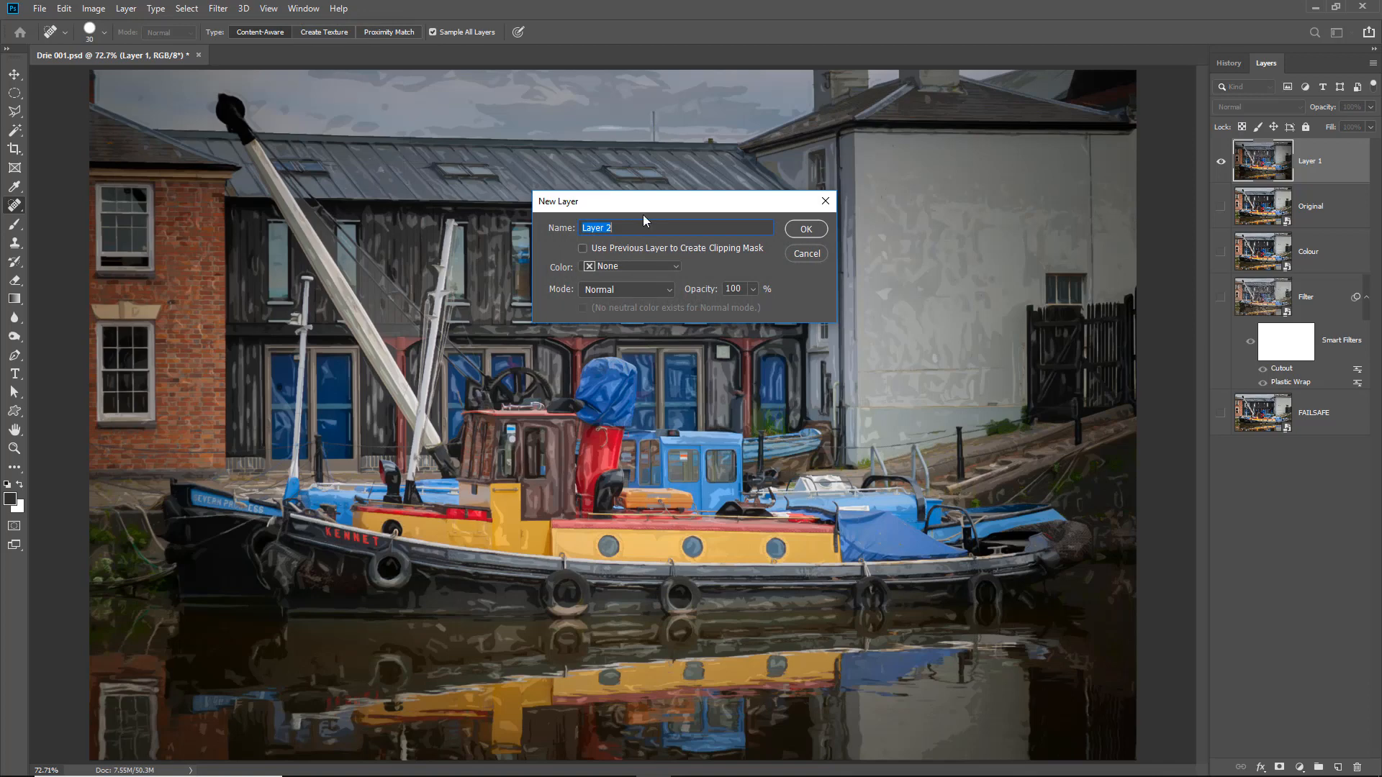
pyautogui.write('Texture')
pyautogui.click(663, 291)
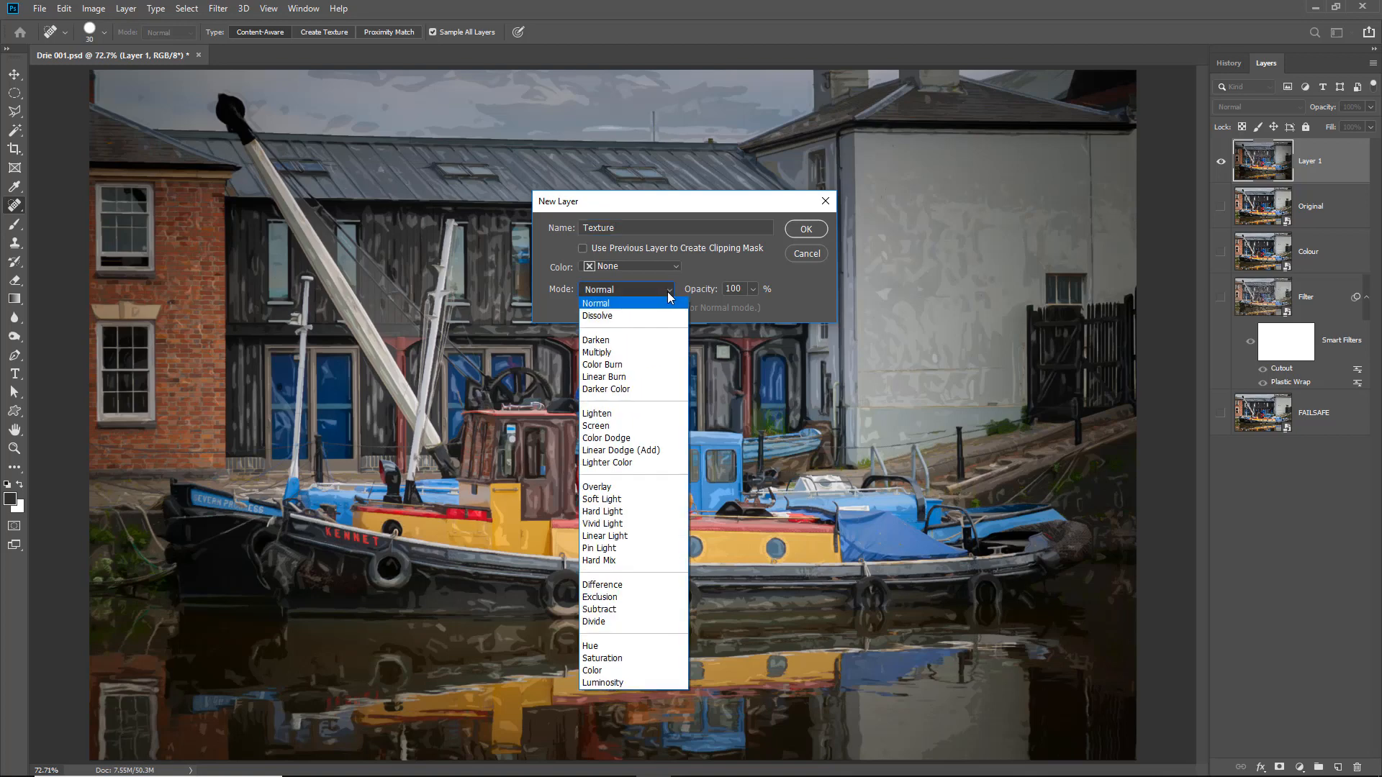
pyautogui.click(601, 488)
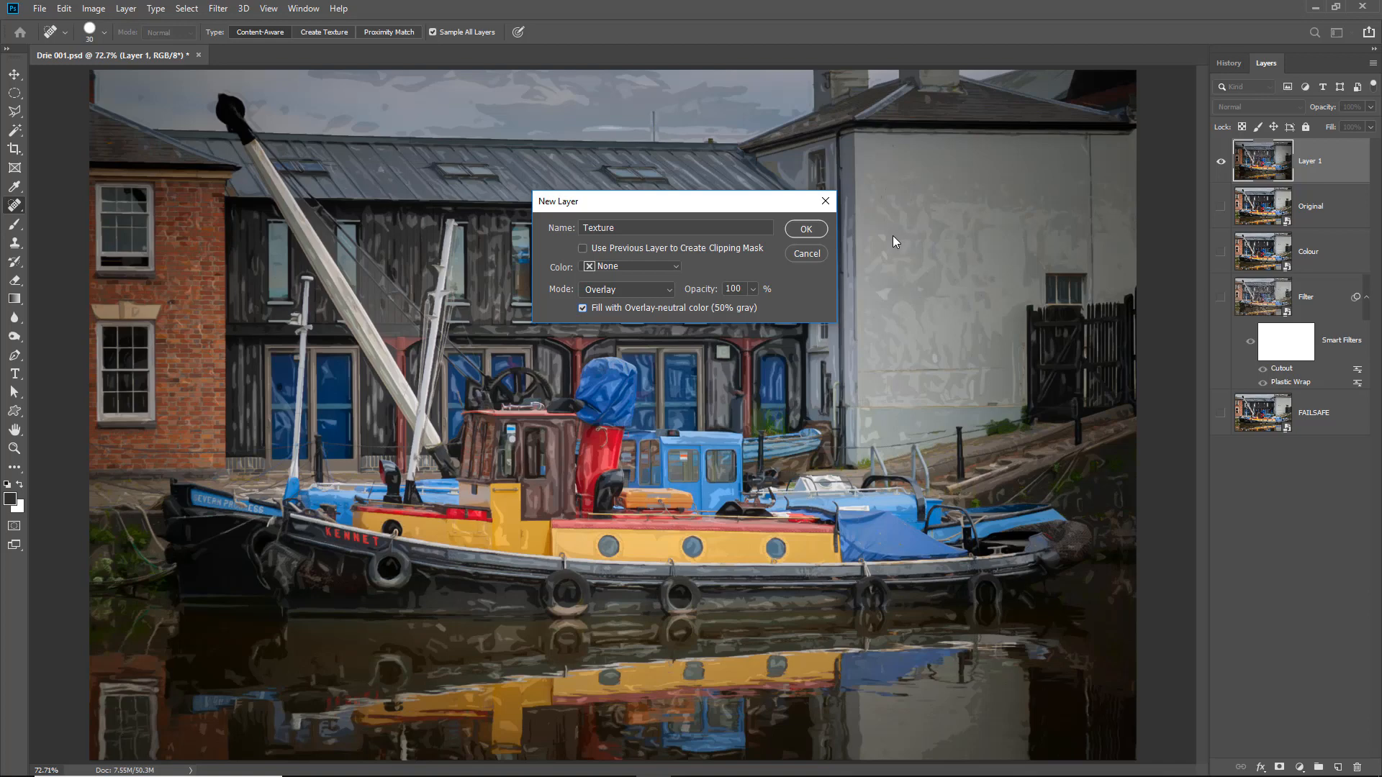
pyautogui.click(807, 229)
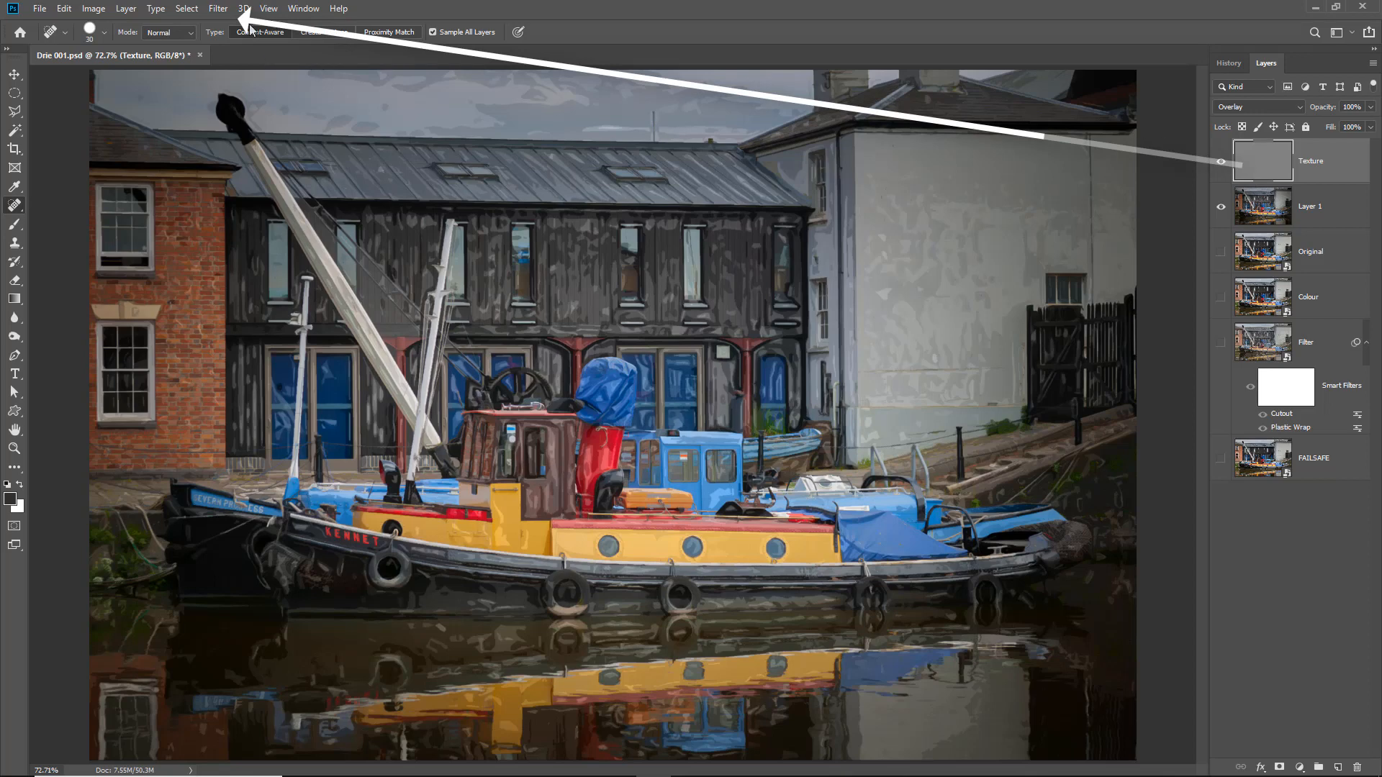
# - Convert the Texture layer for smart filters and apply the Texturizer with Burlap texture and Top Left light
pyautogui.click(220, 10)
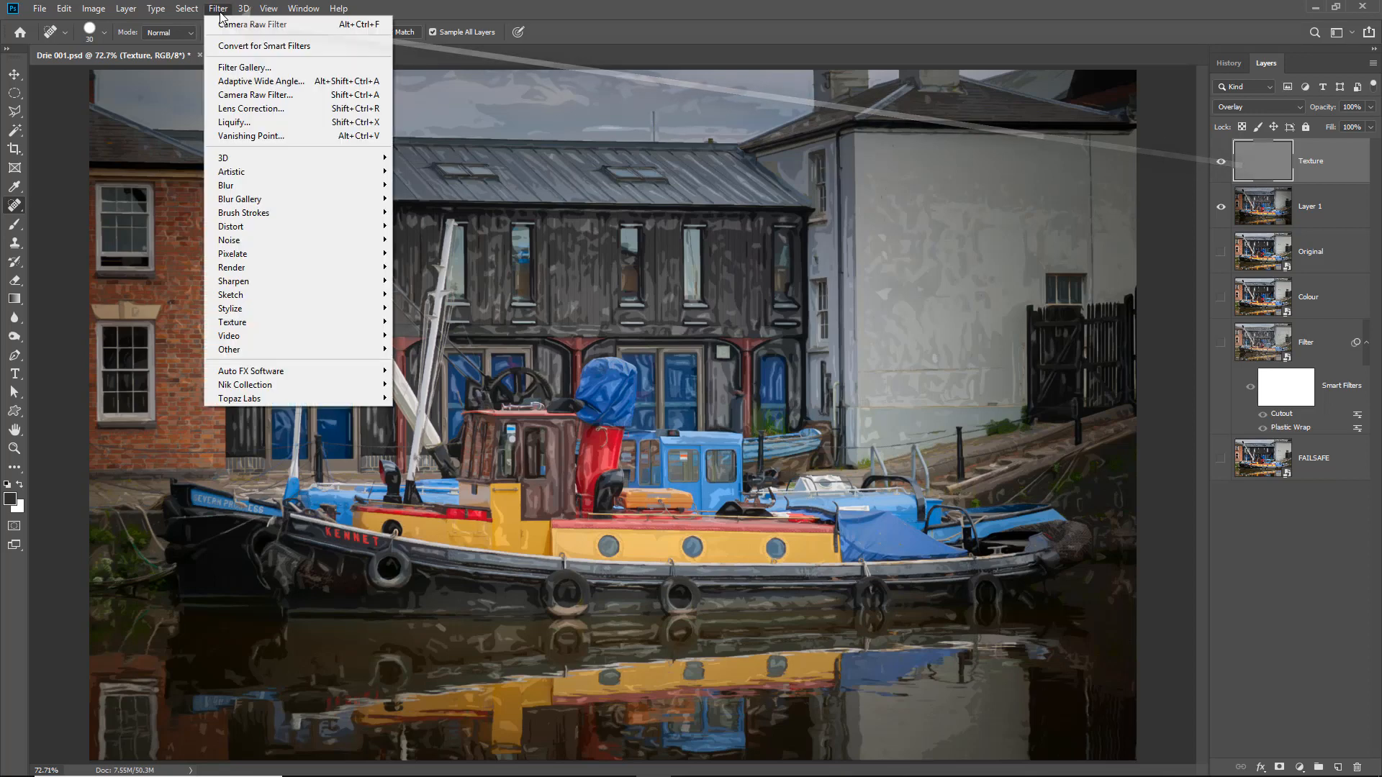
pyautogui.click(230, 47)
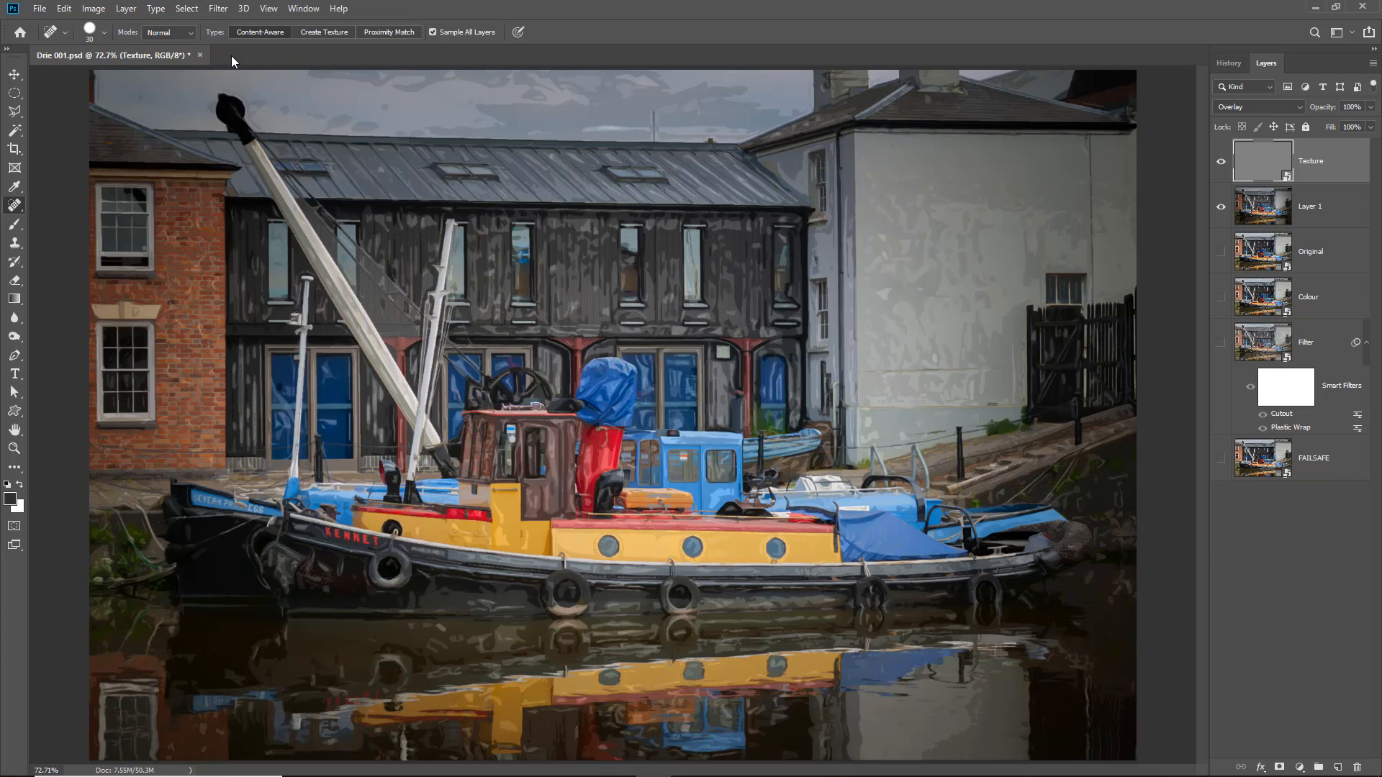
pyautogui.click(219, 9)
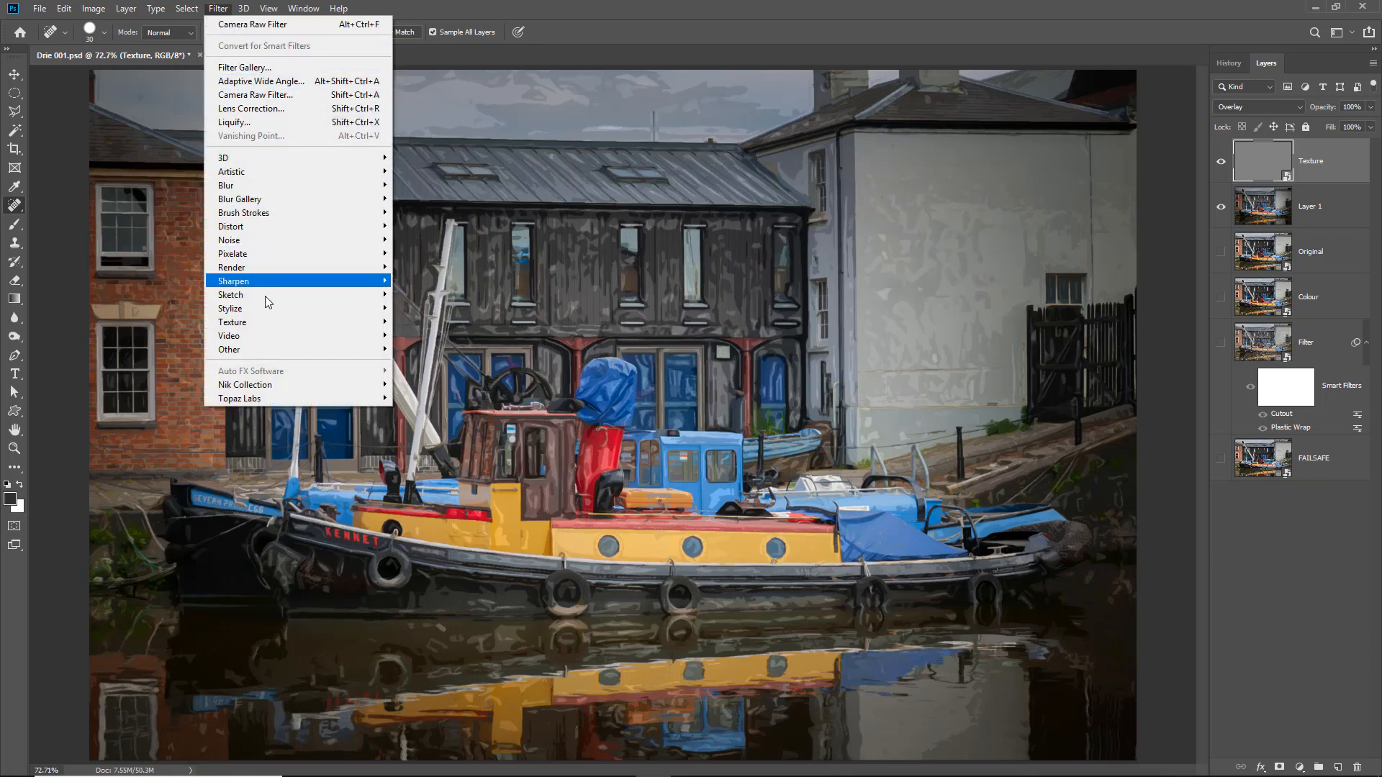
pyautogui.moveTo(305, 323)
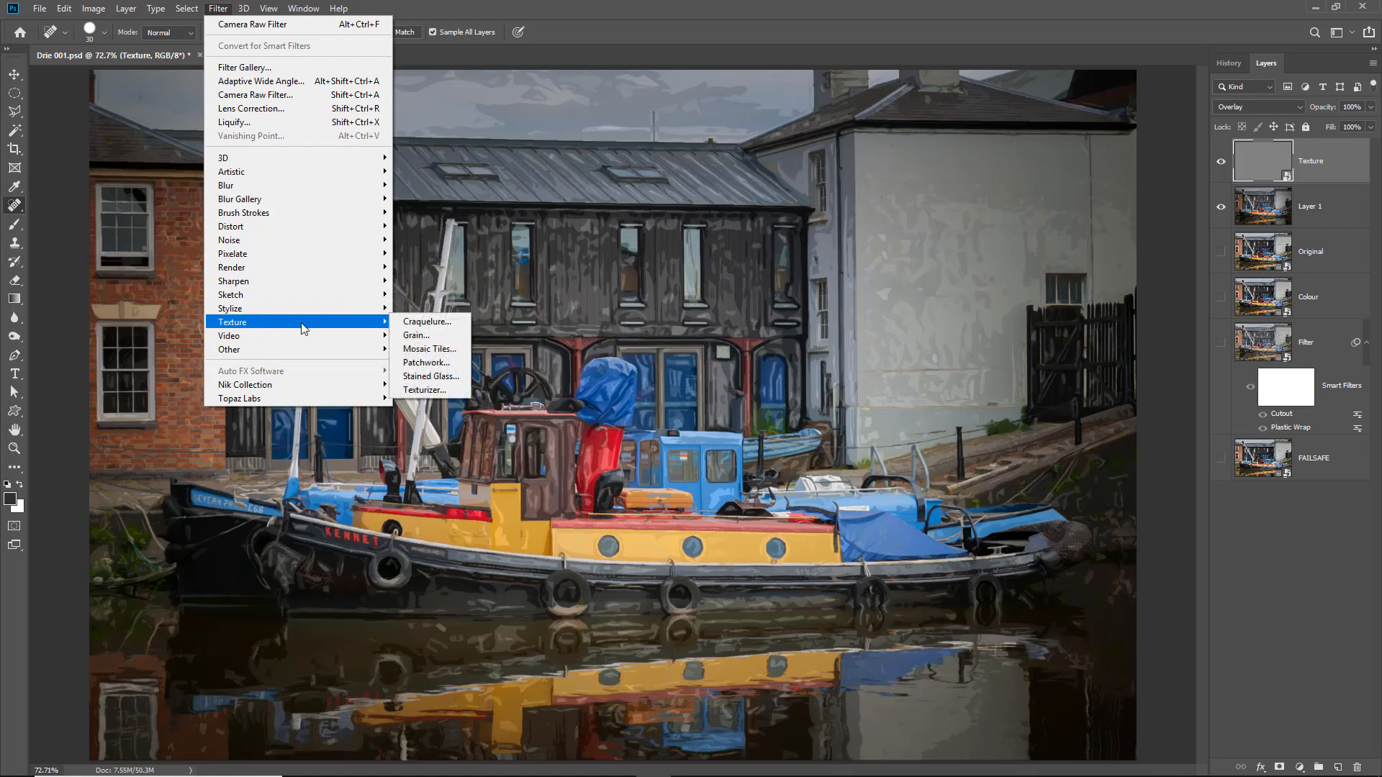
pyautogui.click(439, 390)
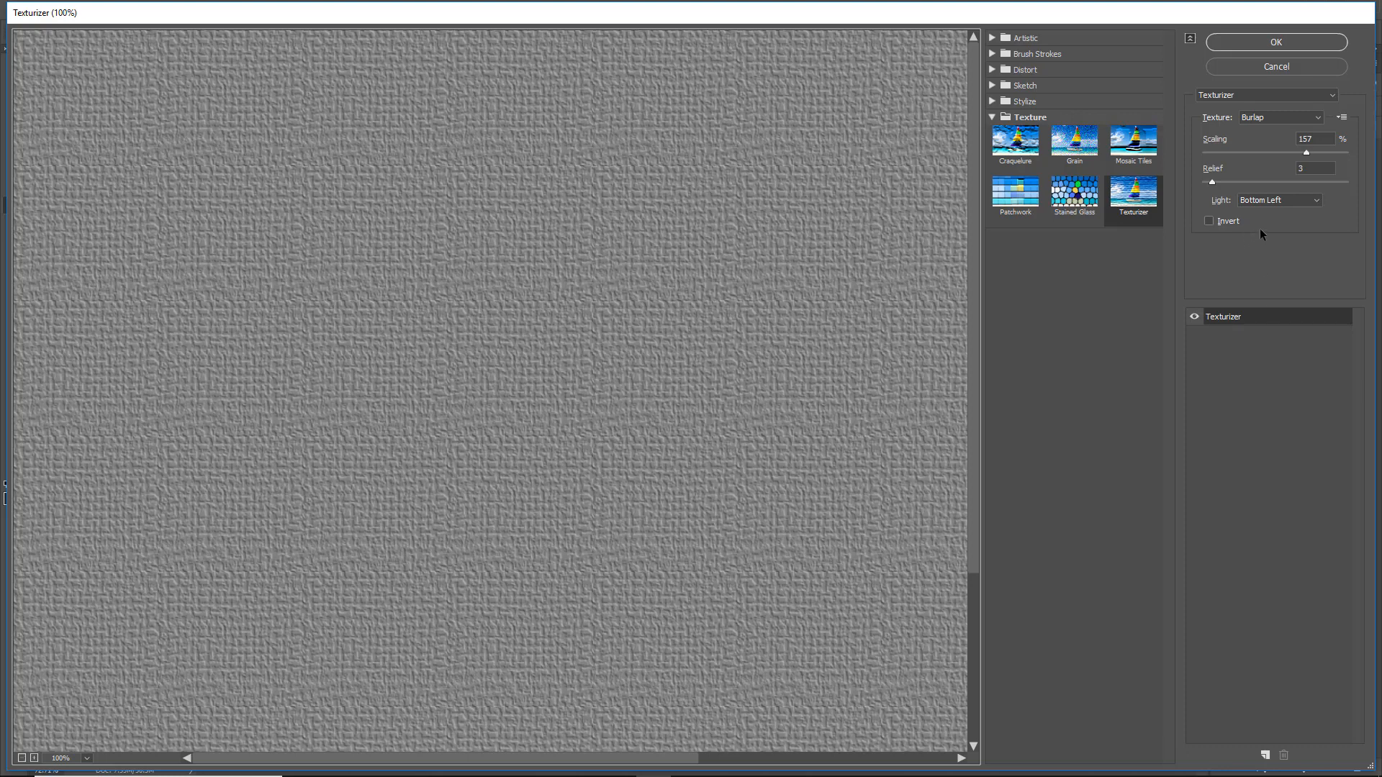
pyautogui.click(1316, 203)
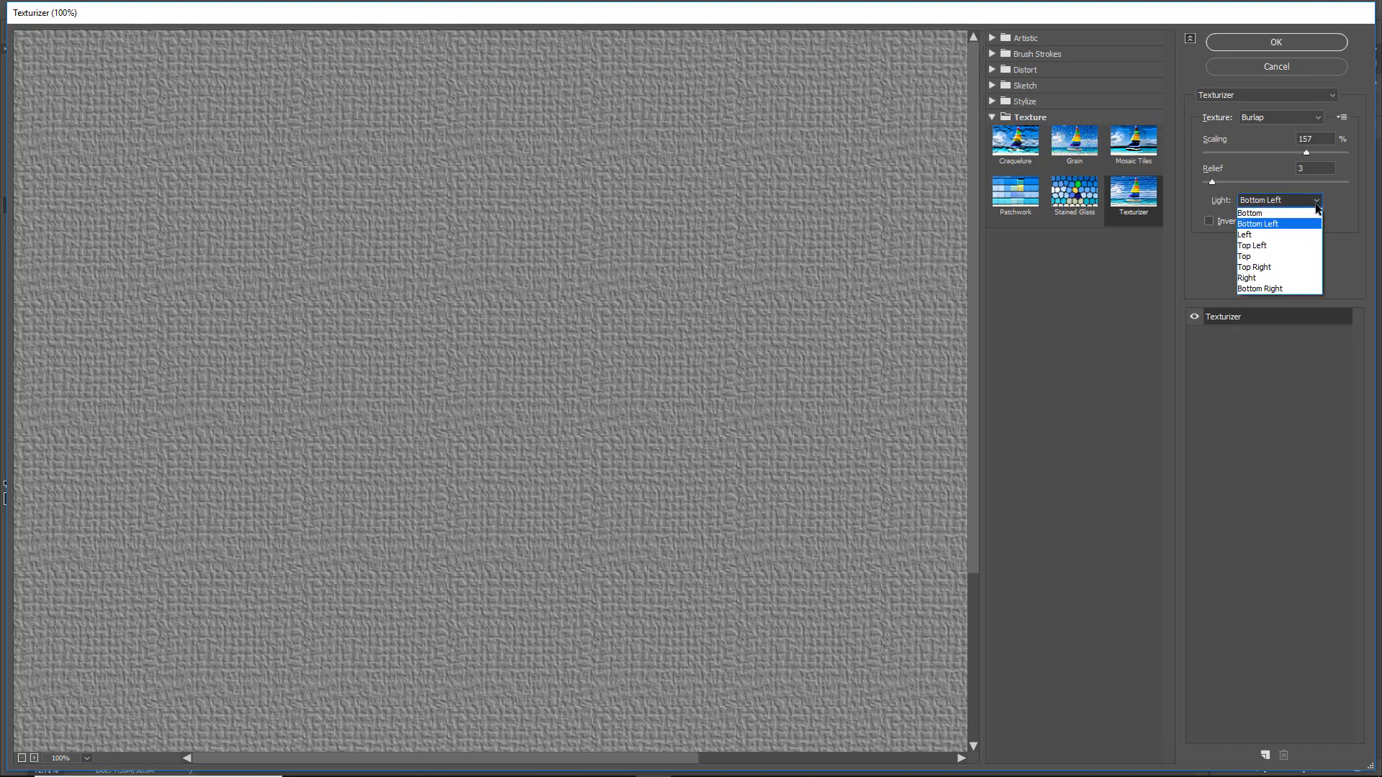
pyautogui.click(1269, 247)
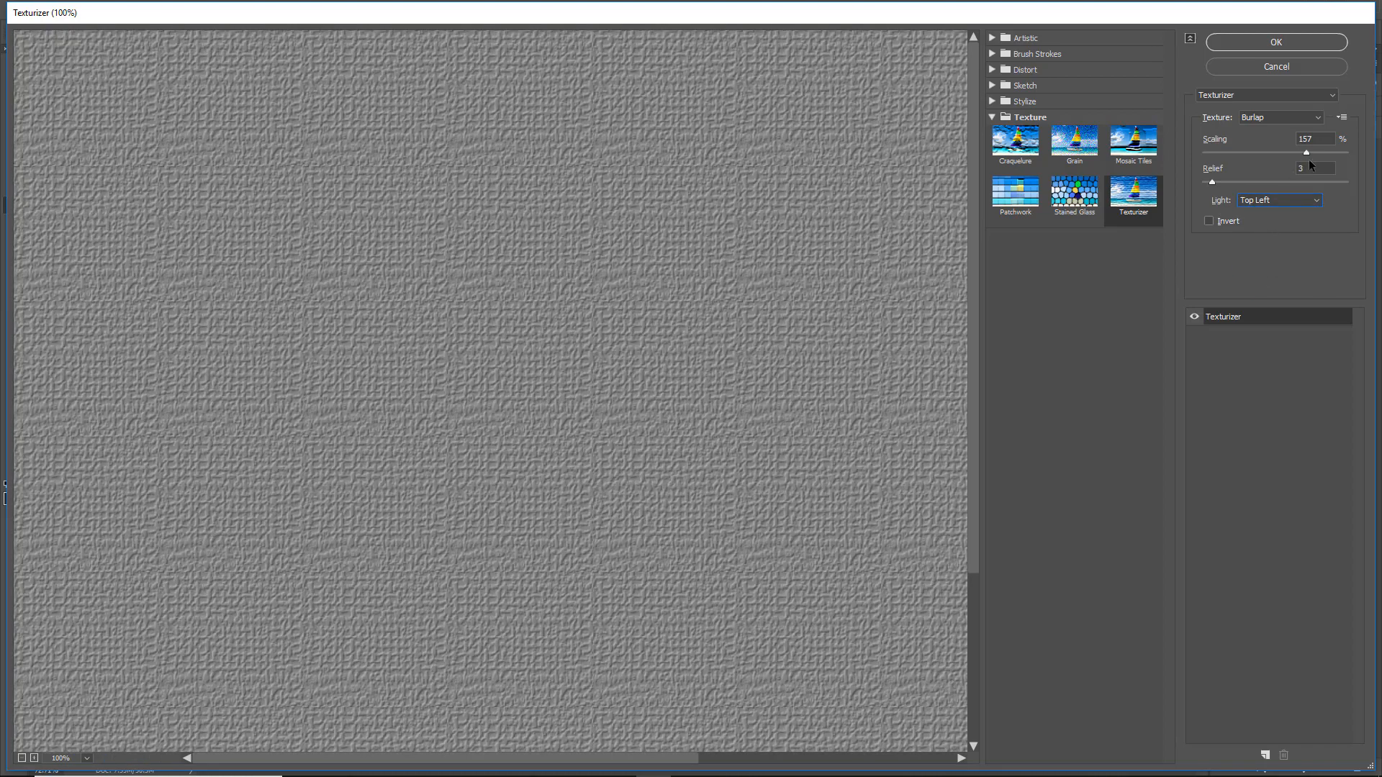
pyautogui.click(1245, 43)
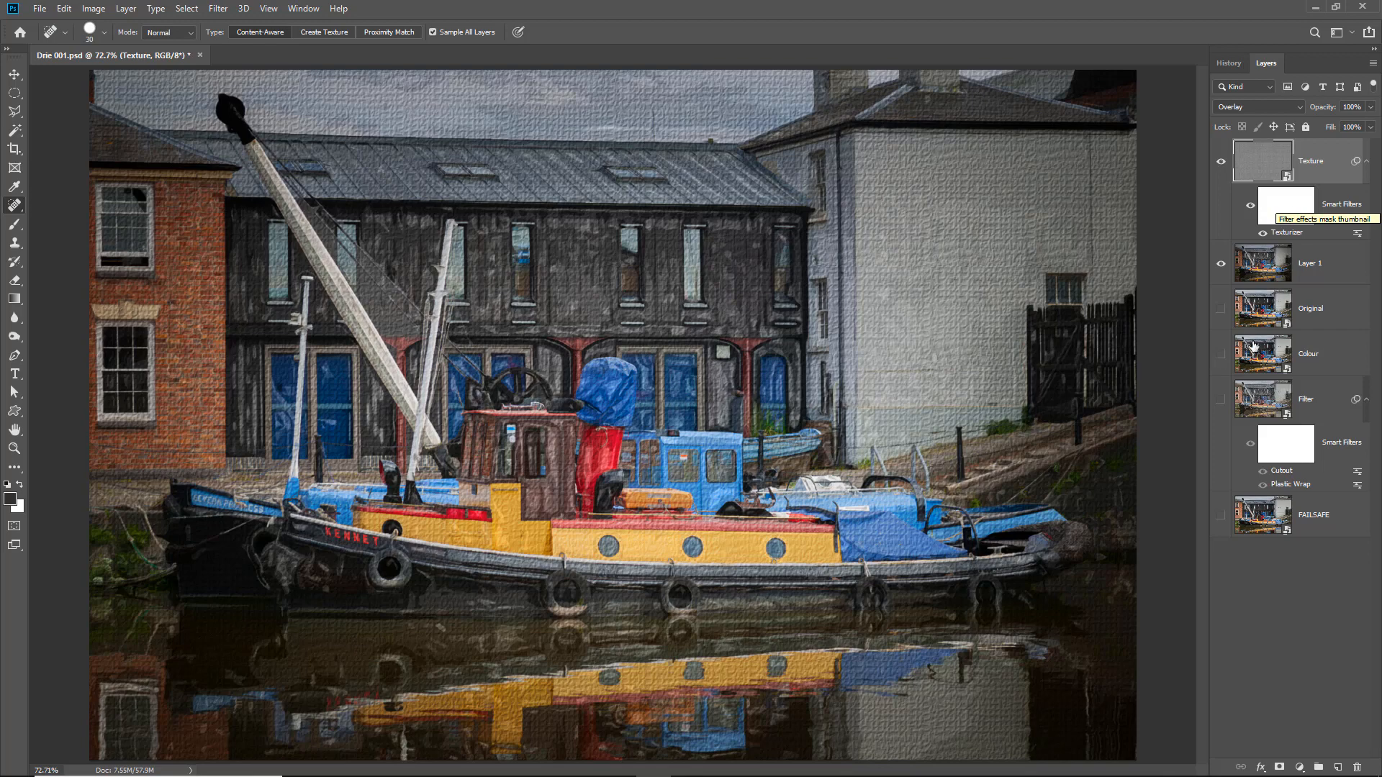
# - Reopen the Texture layer's Texturizer smart filter and try the Canvas texture, followed by Sandstone
pyautogui.doubleClick(1284, 233)
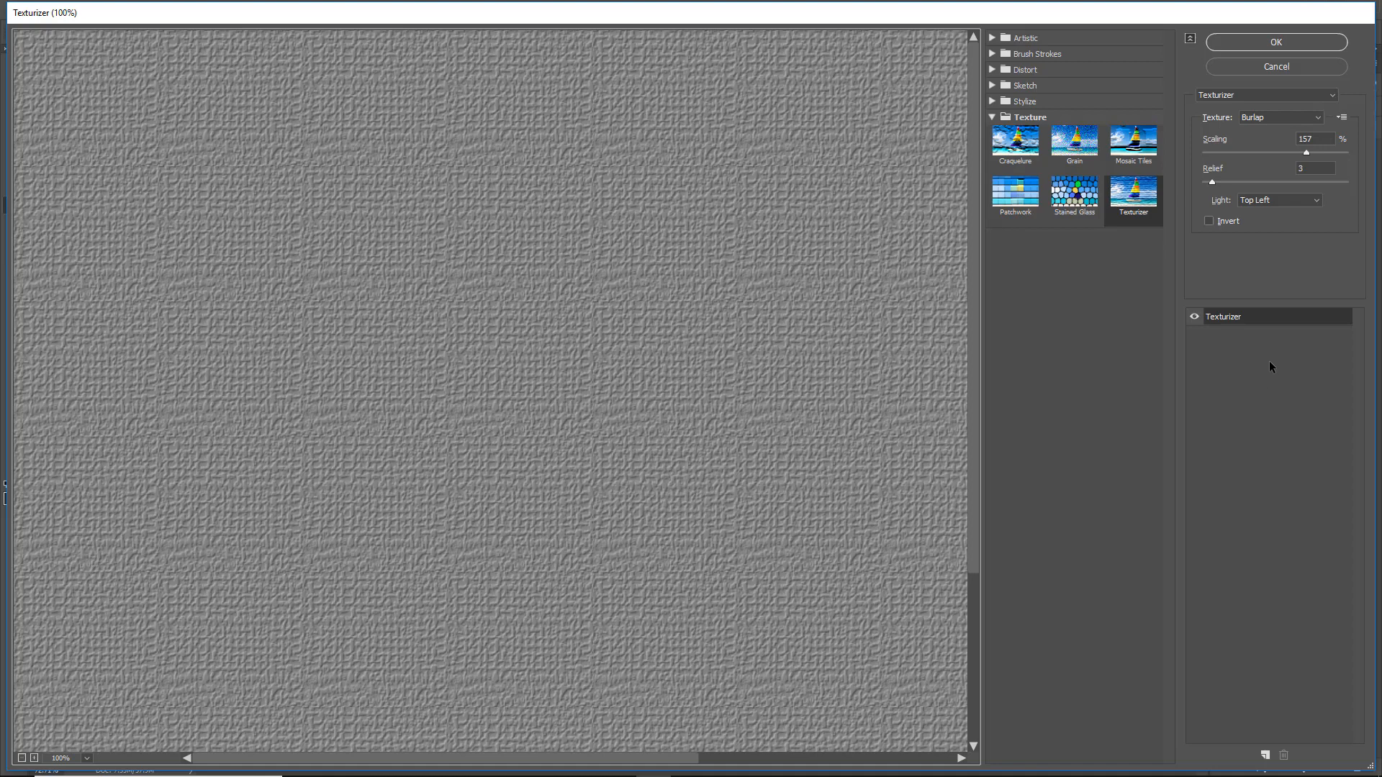
pyautogui.click(1319, 117)
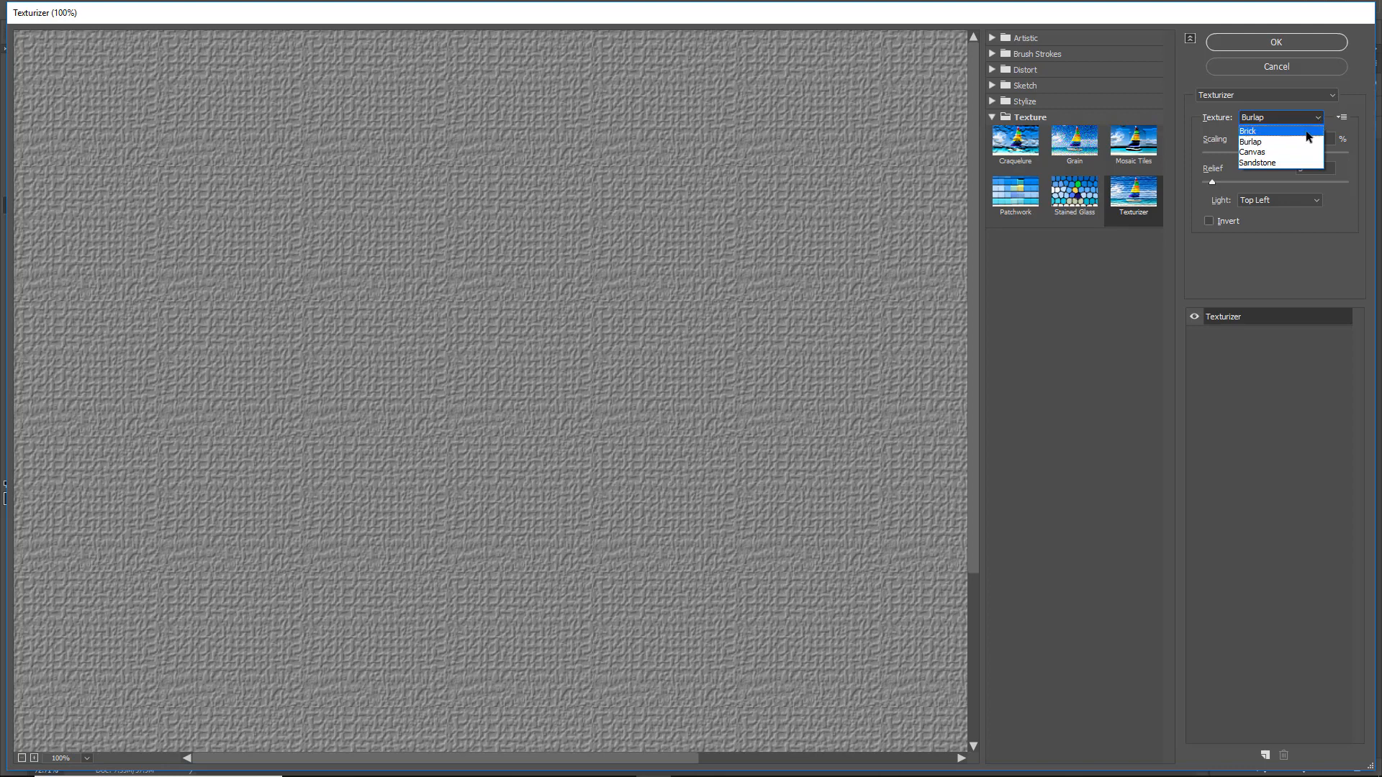
pyautogui.click(1268, 154)
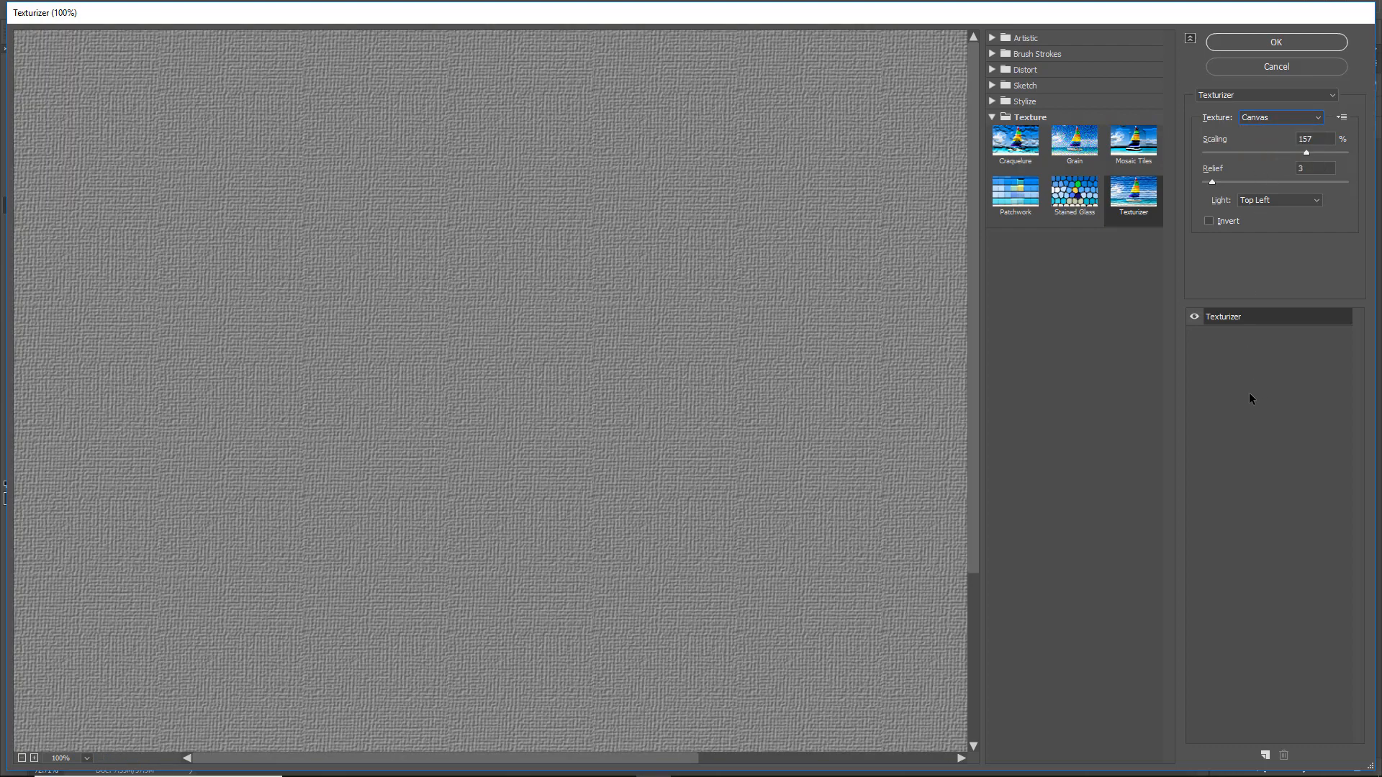
pyautogui.click(1316, 119)
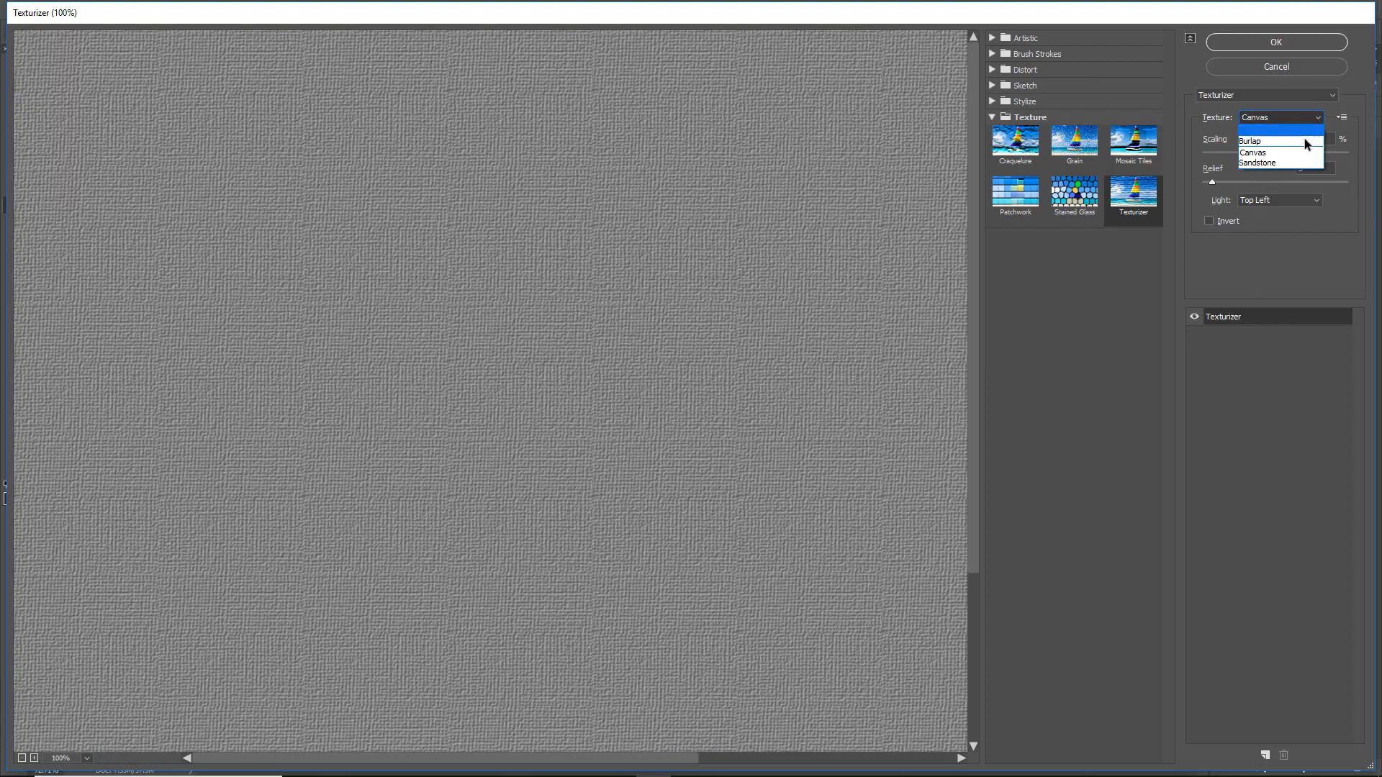
pyautogui.click(1271, 163)
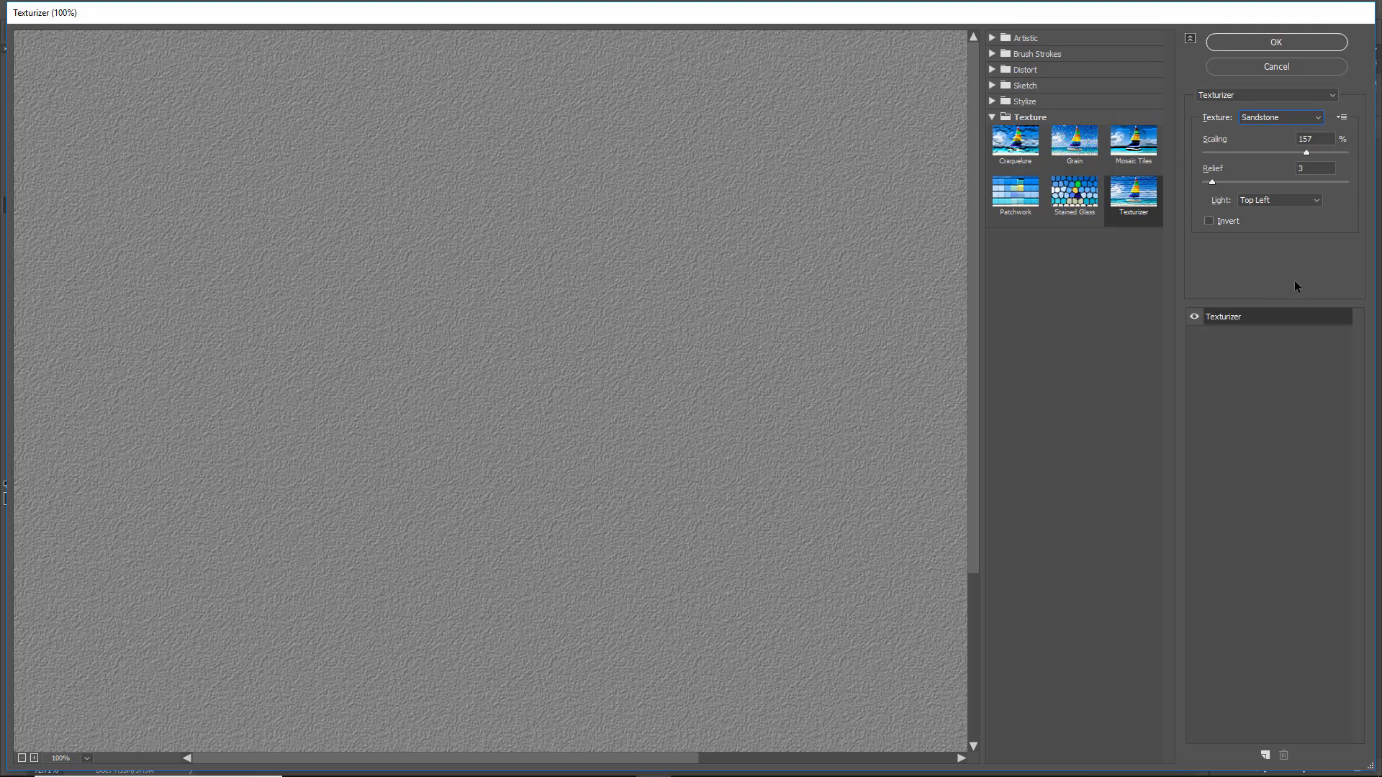
# - Start loading a custom texture for the Texturizer and browse to the Textures Only folder inside Beckham Digital Demo Files > Photoshop
pyautogui.click(1342, 119)
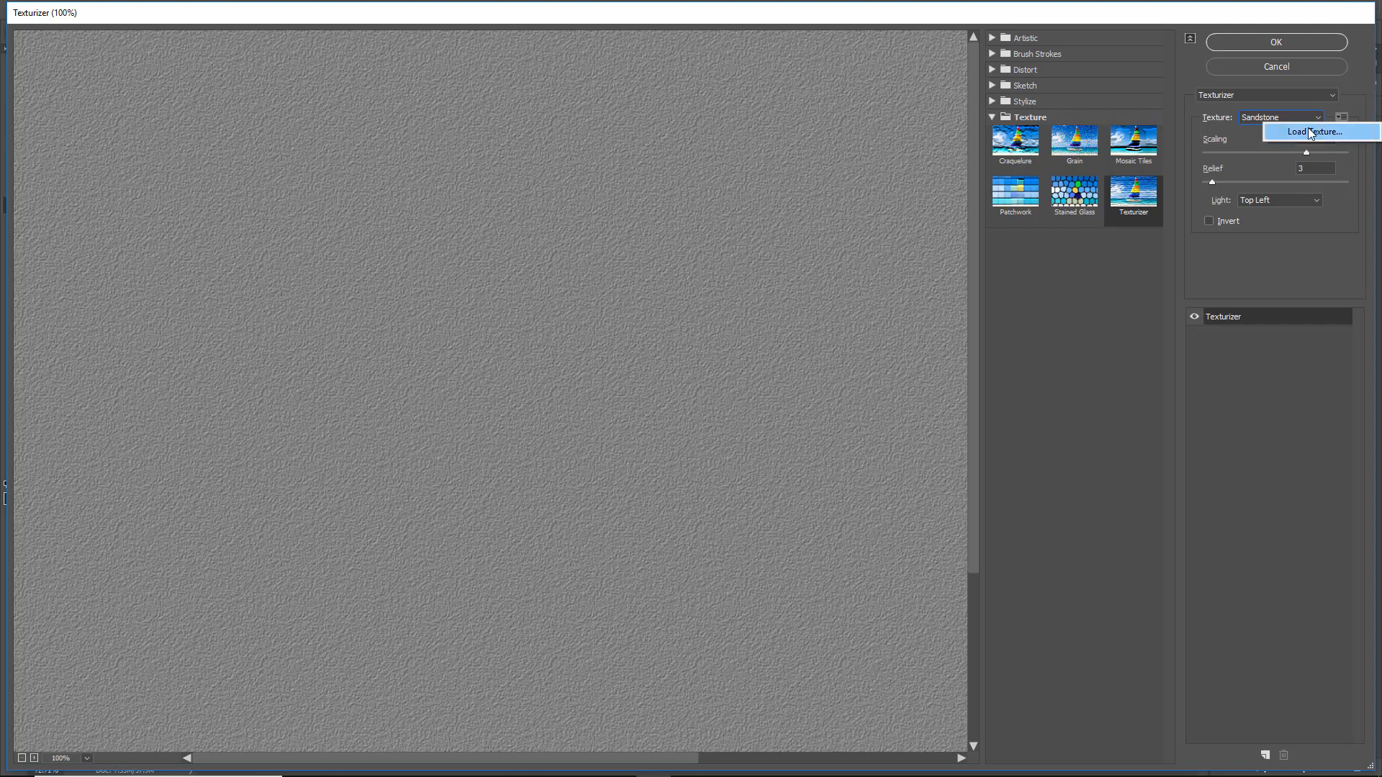
pyautogui.click(1311, 134)
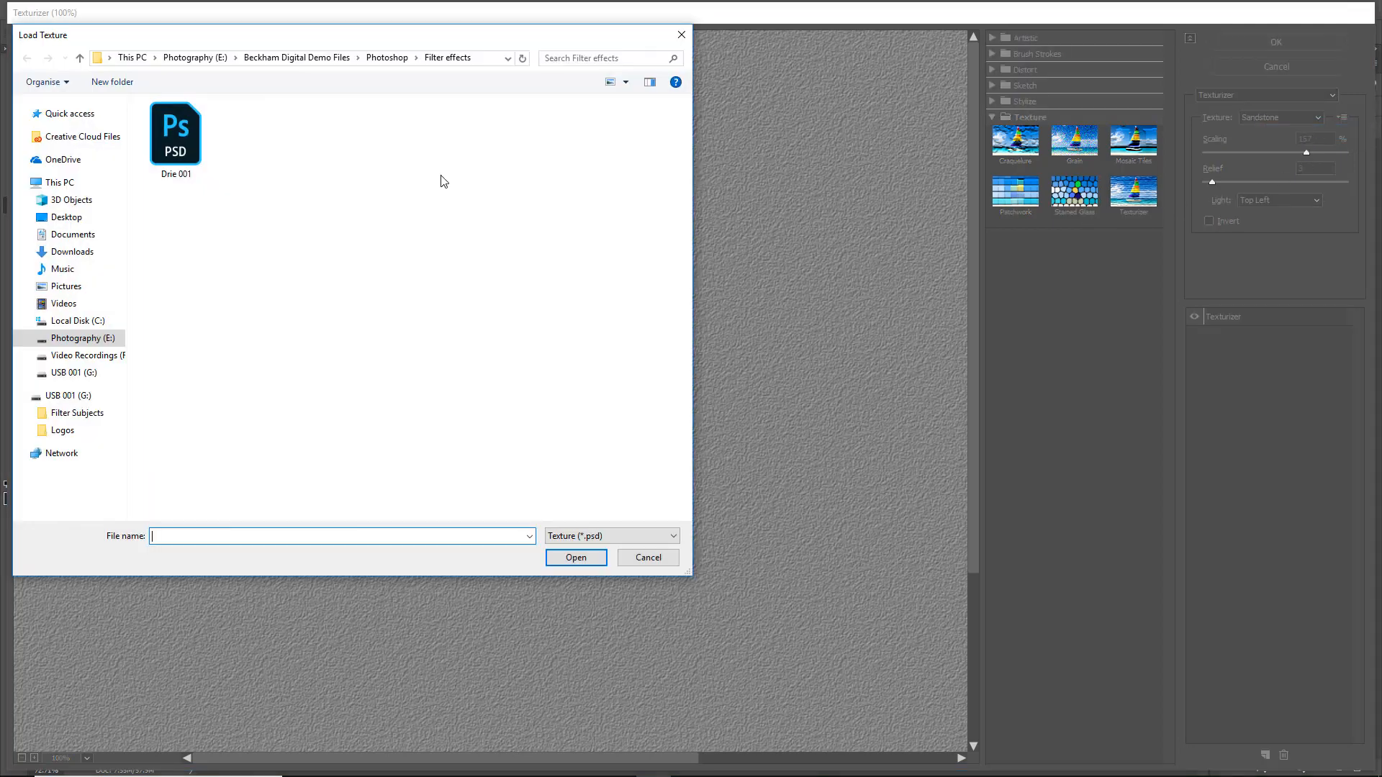
pyautogui.click(97, 338)
pyautogui.doubleClick(220, 126)
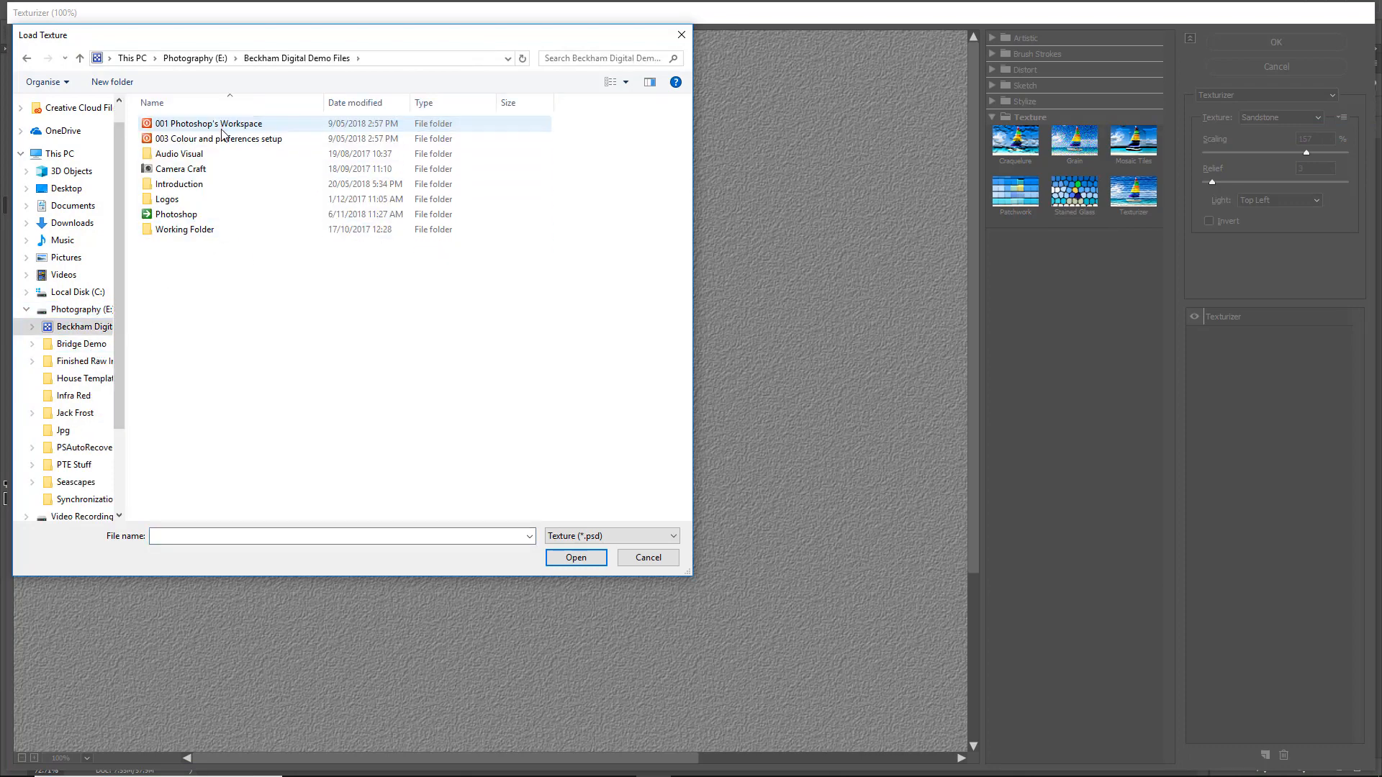
pyautogui.doubleClick(181, 216)
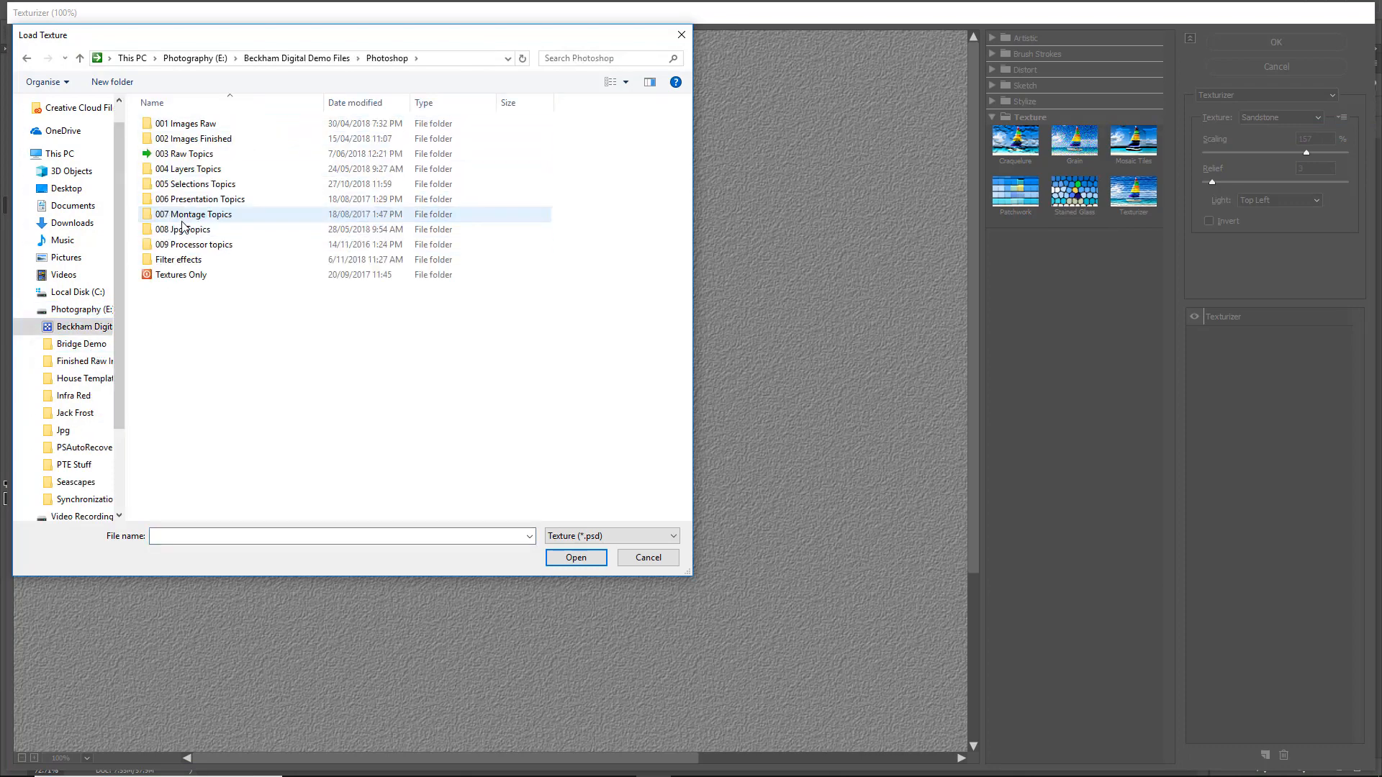
pyautogui.doubleClick(170, 277)
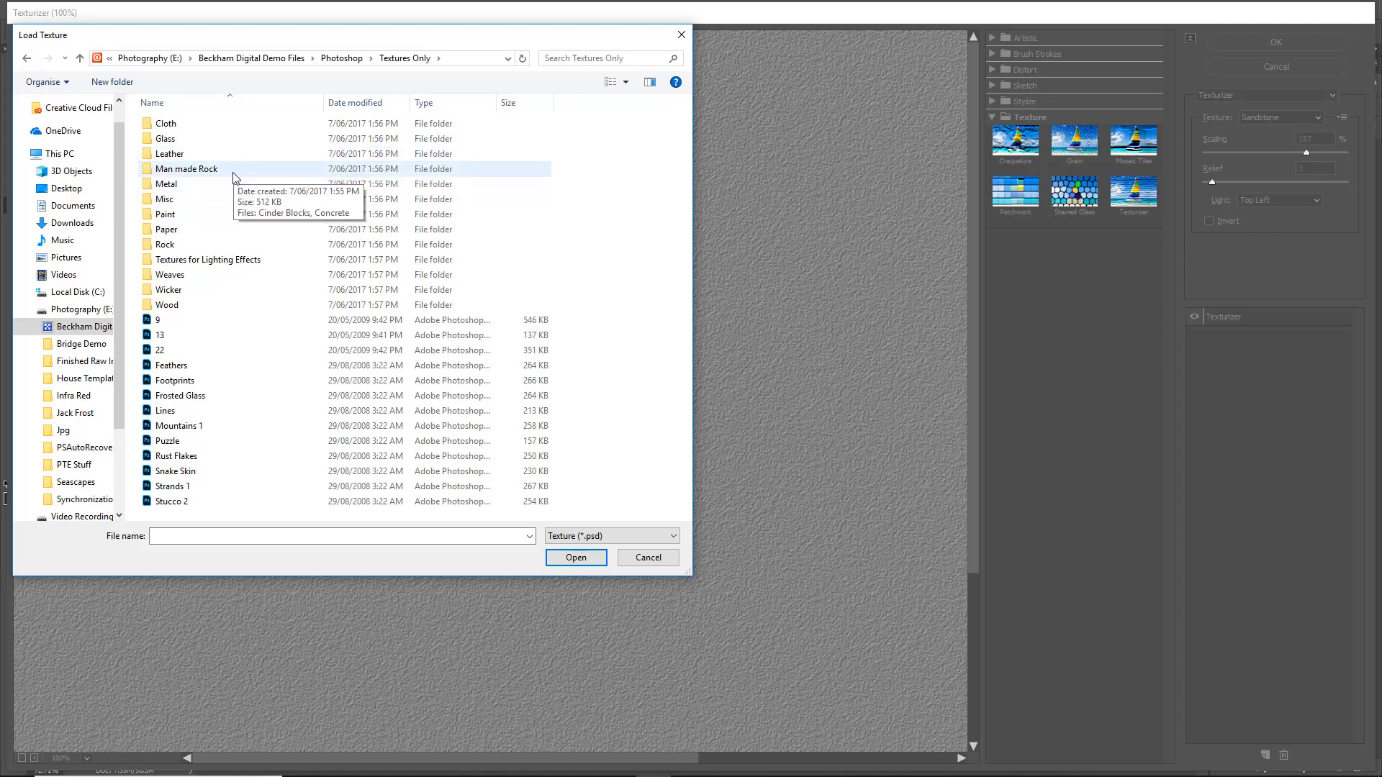
# - Look through the Cloth texture folder, and load the linen texture from the Paper folder
pyautogui.doubleClick(164, 125)
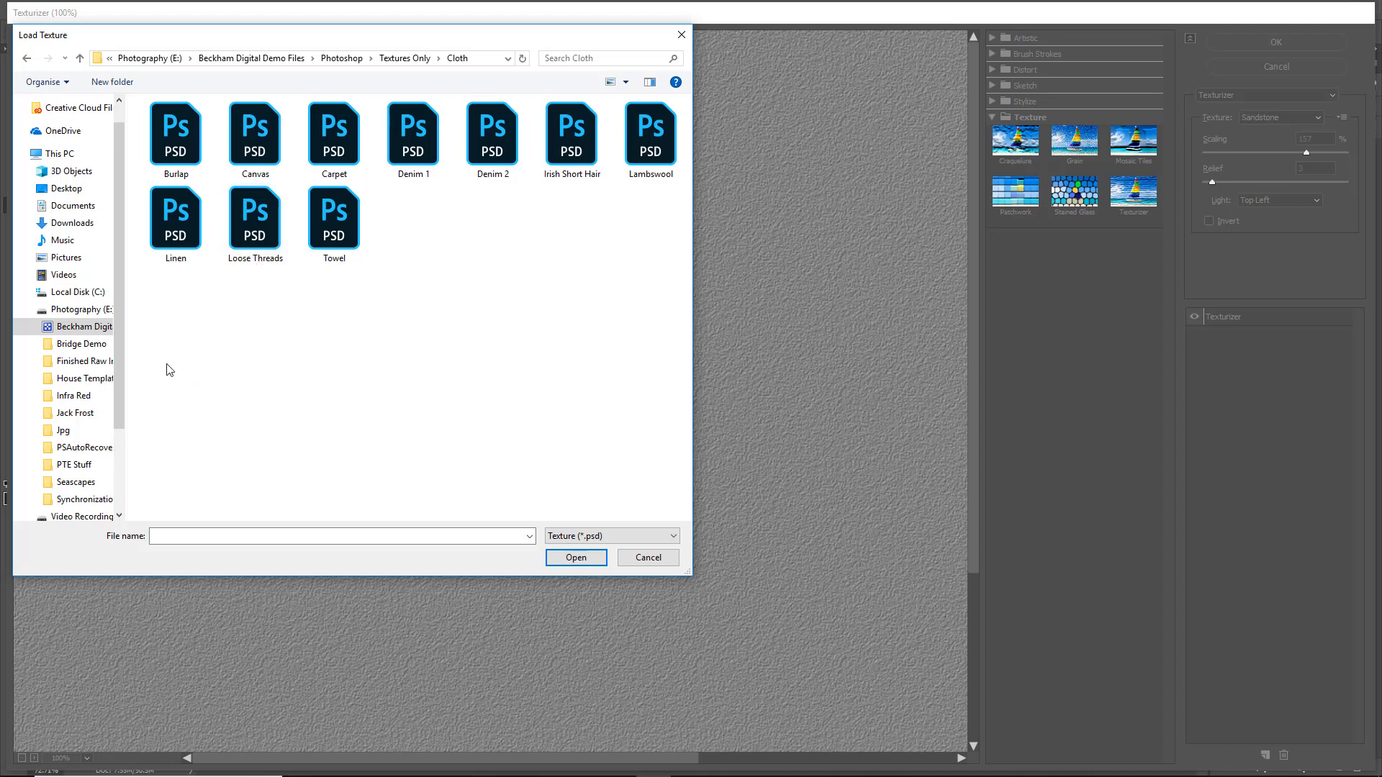
pyautogui.click(27, 58)
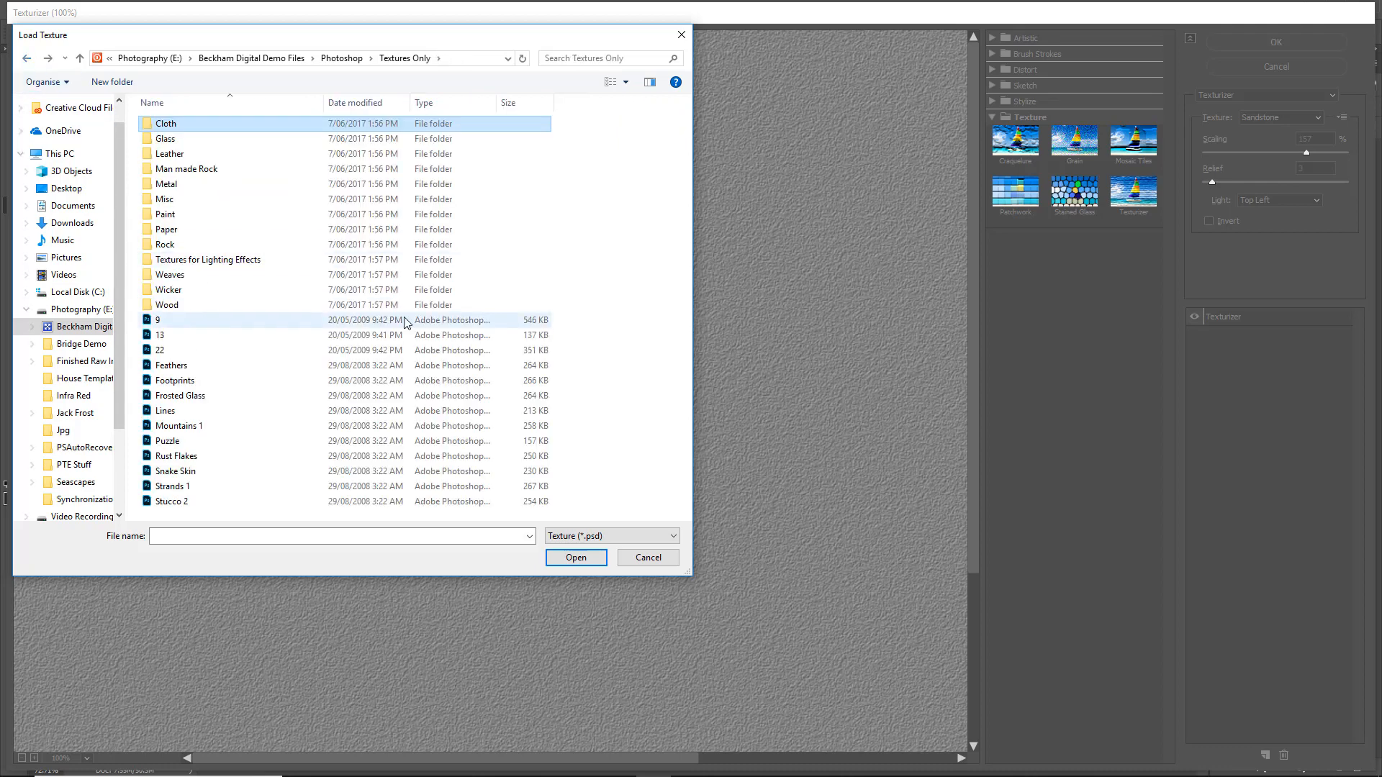
pyautogui.doubleClick(166, 231)
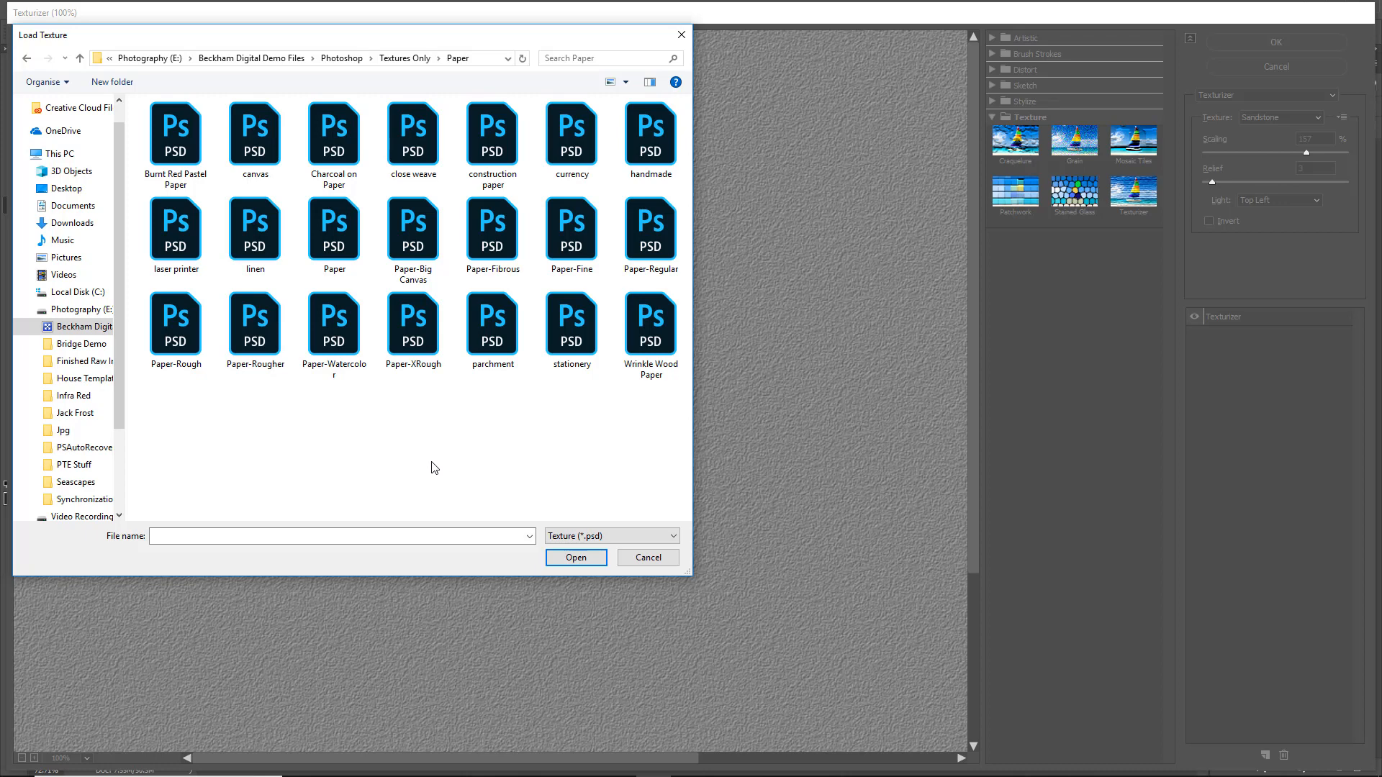
pyautogui.click(265, 245)
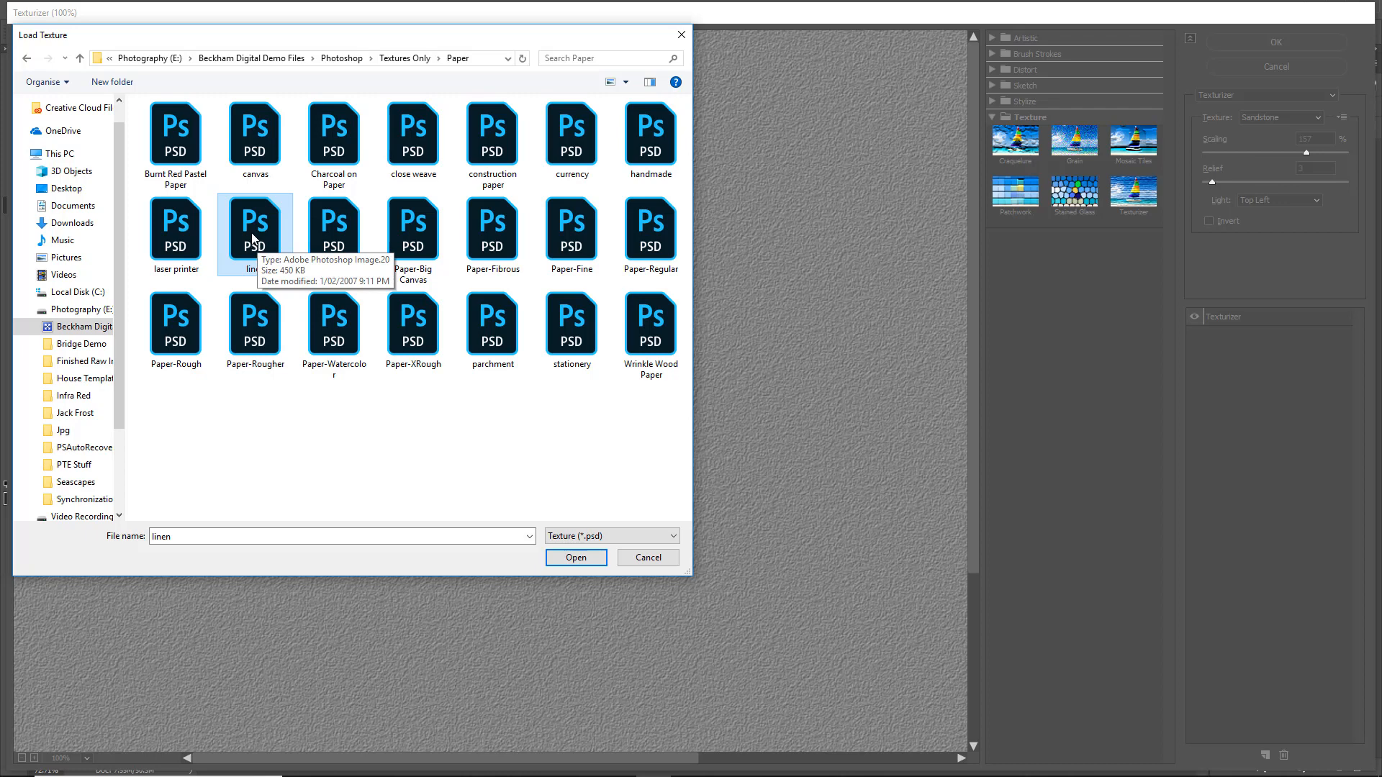
pyautogui.doubleClick(252, 240)
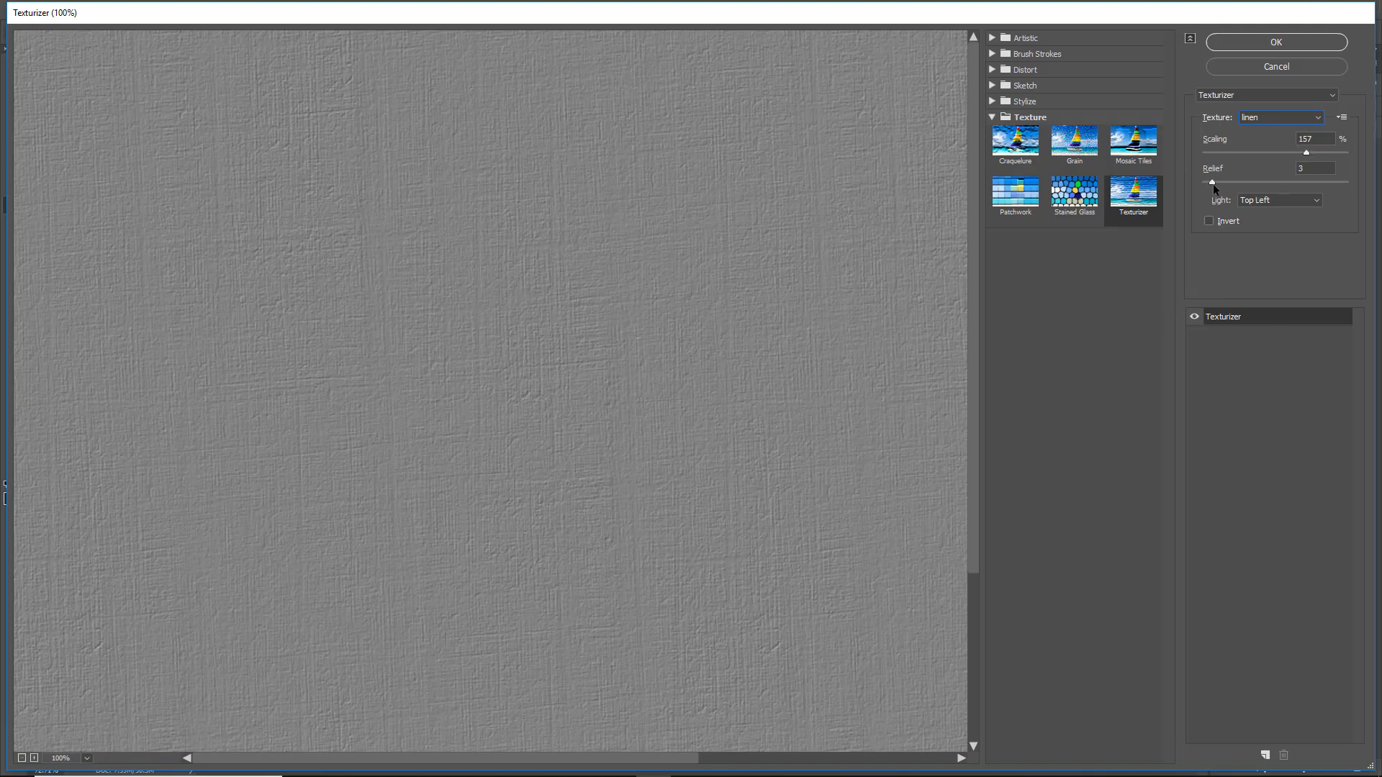
# - Set the linen texture's Relief to 6 and Scaling to 104%, try Left light, and apply the filter with Bottom light
pyautogui.moveTo(1212, 182); pyautogui.dragTo(1217, 181)
pyautogui.moveTo(1305, 153); pyautogui.dragTo(1255, 156)
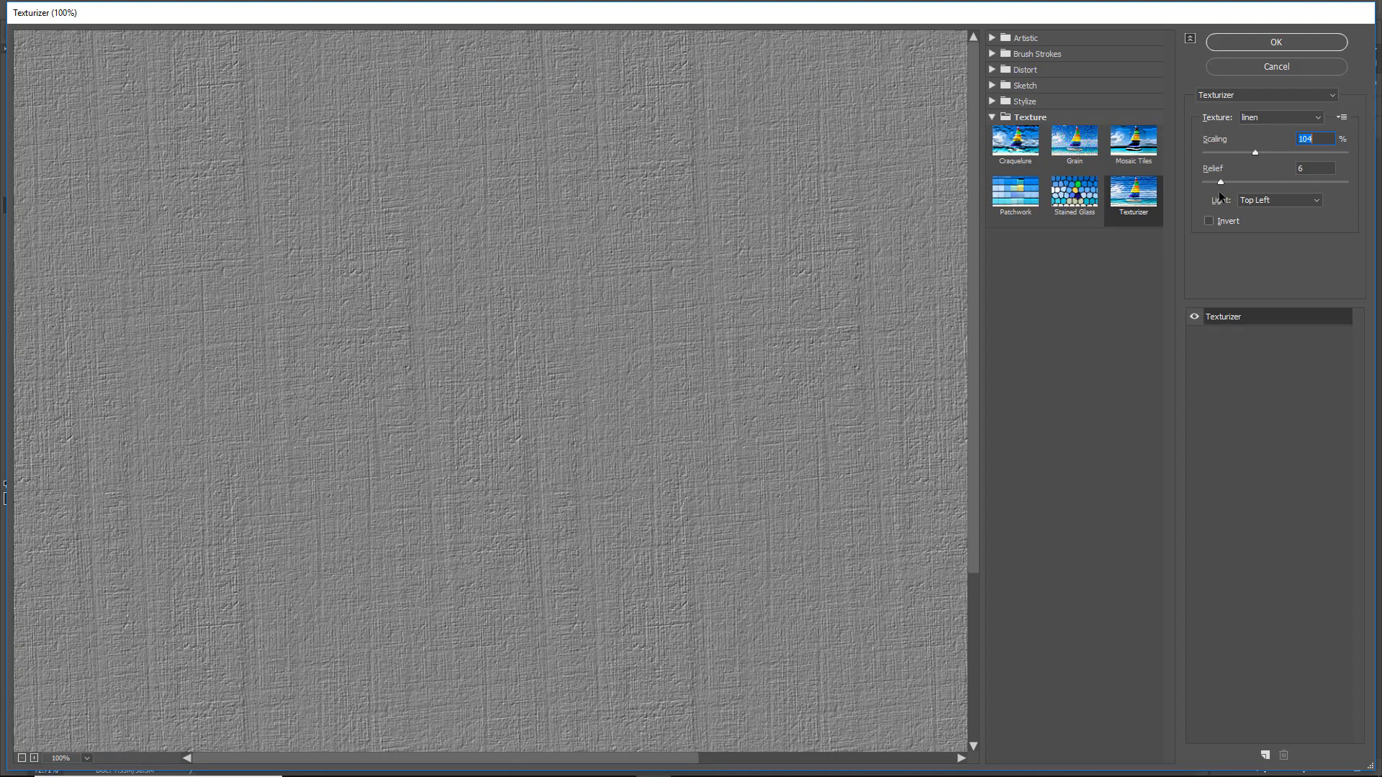
pyautogui.click(1316, 200)
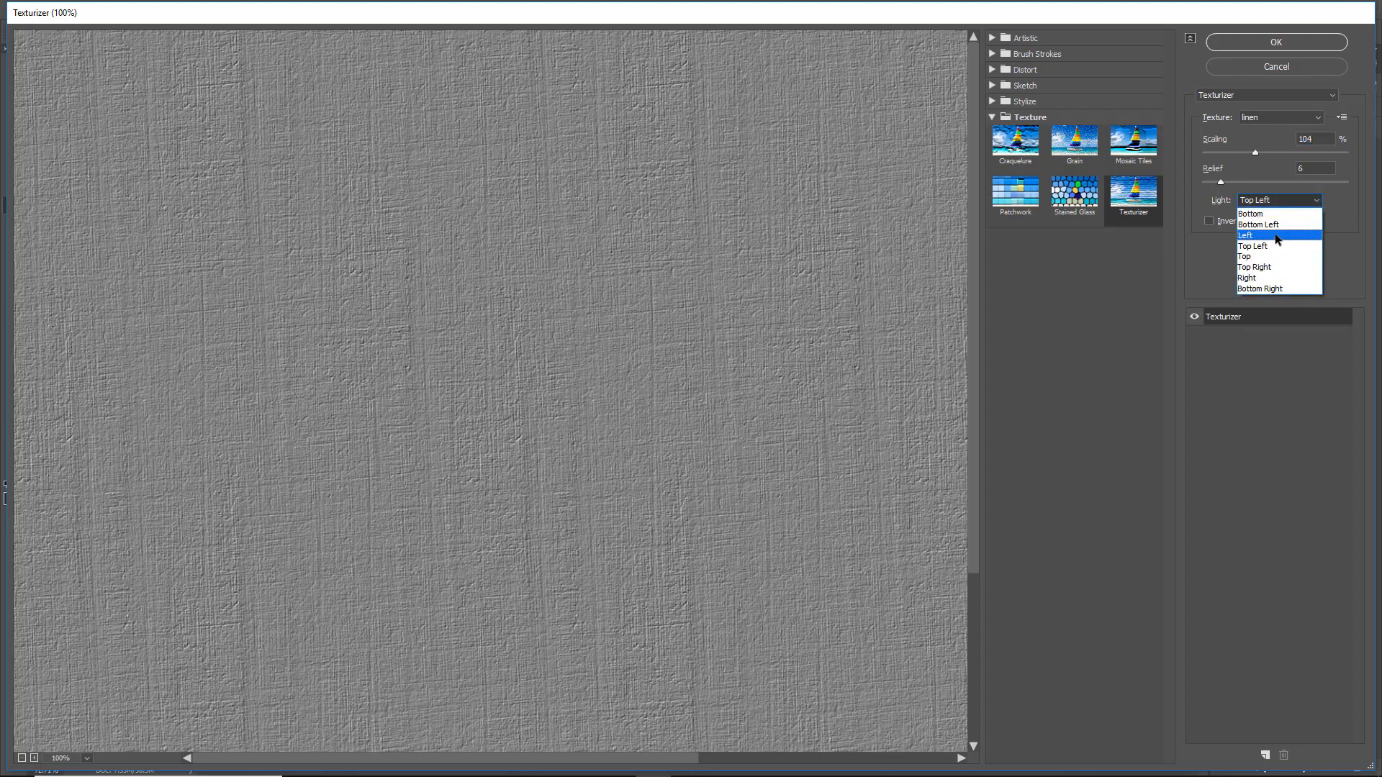
pyautogui.click(1276, 236)
pyautogui.click(1315, 200)
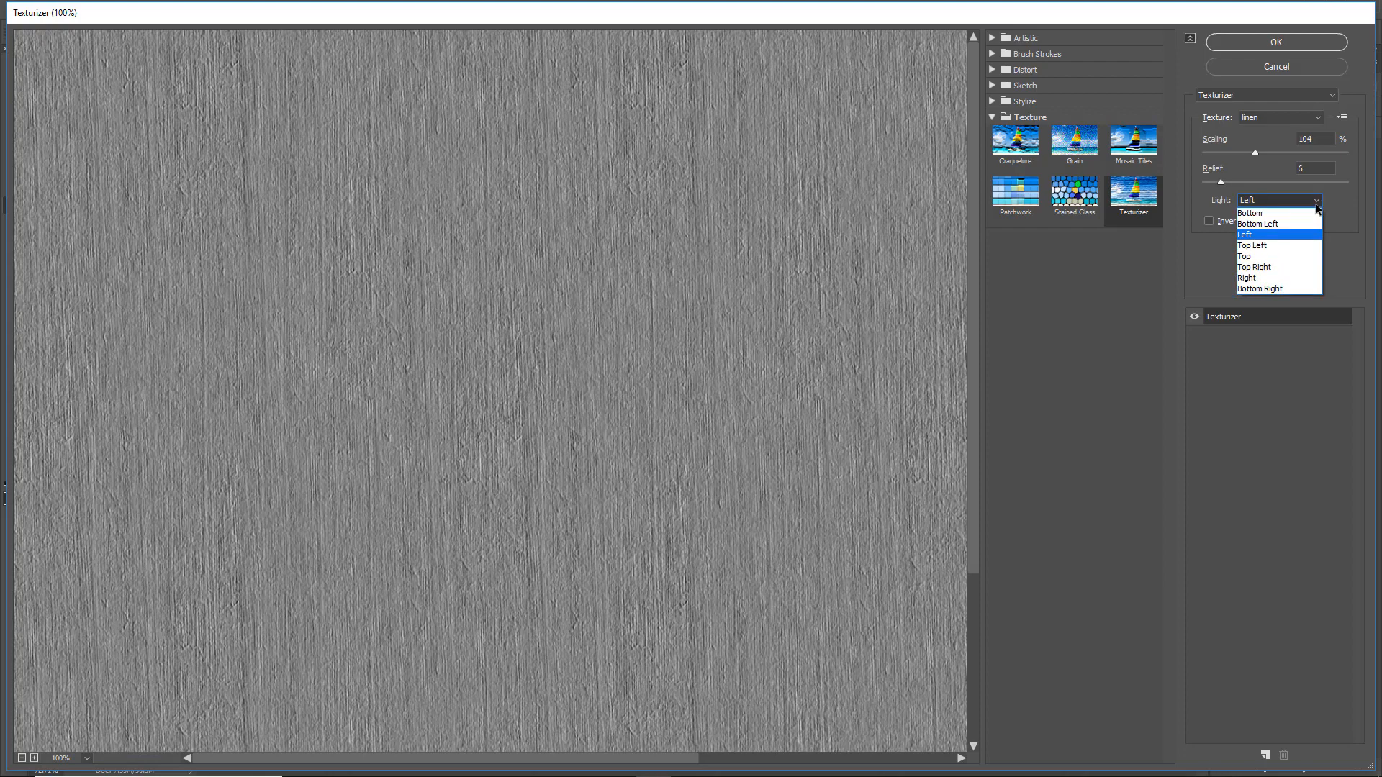
pyautogui.click(1301, 218)
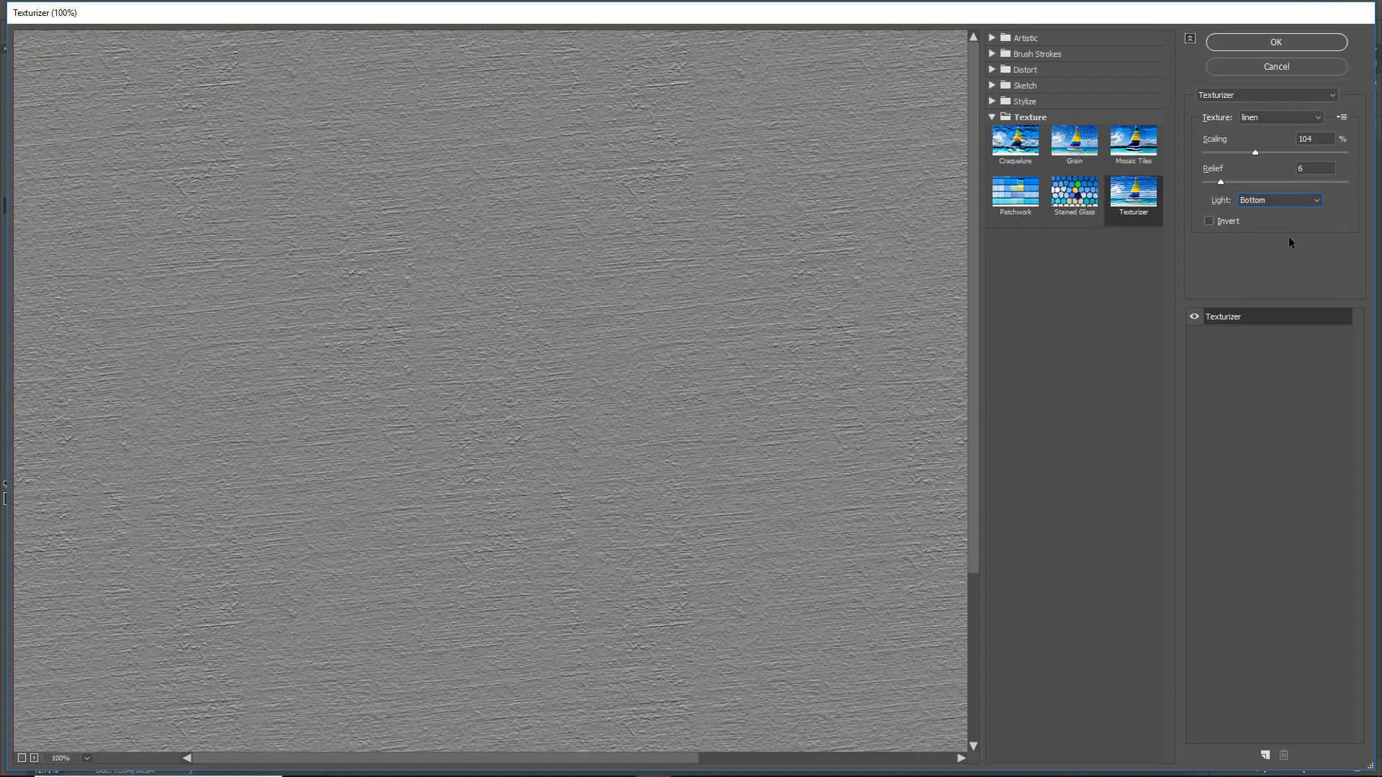
pyautogui.click(1275, 43)
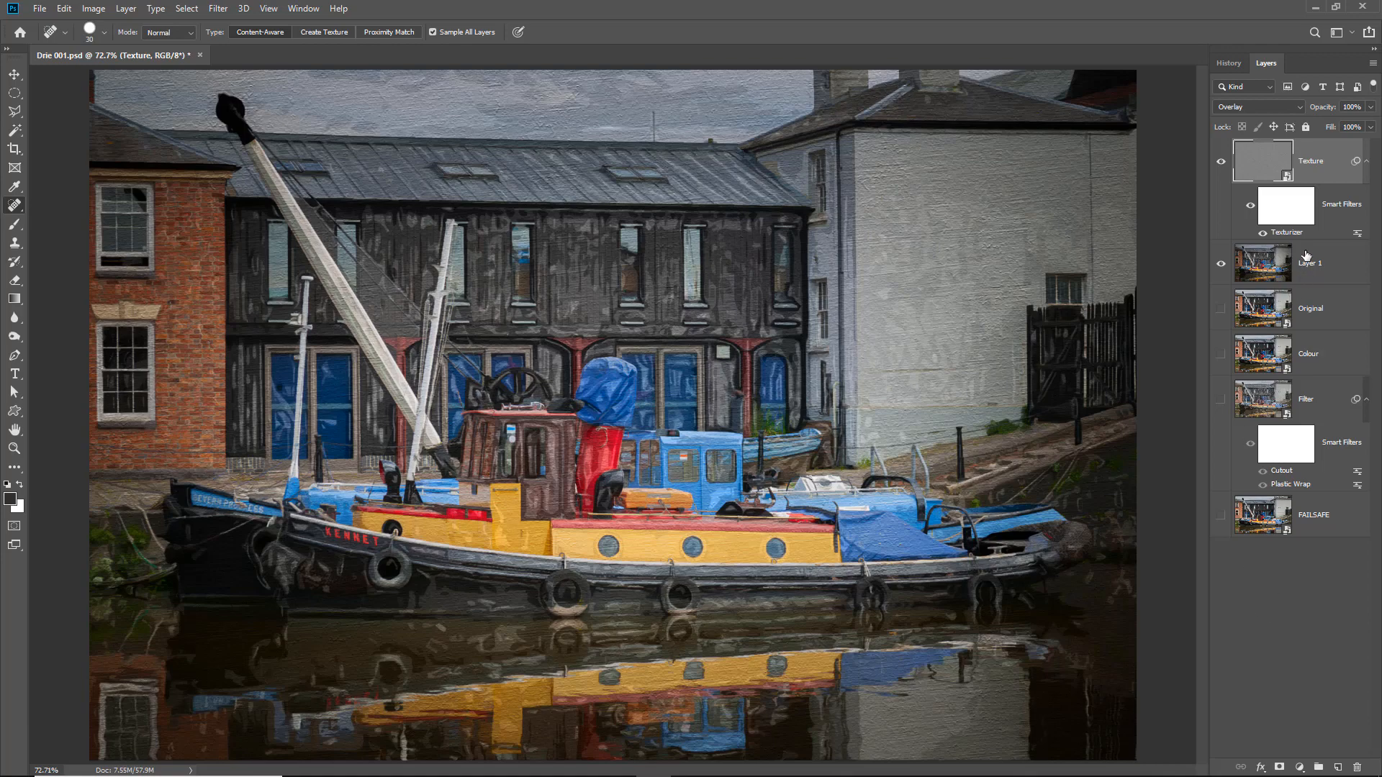
# - Reopen the Texture layer's Texturizer filter, apply it with Top Left light and Relief 10, and save the document
pyautogui.doubleClick(1293, 232)
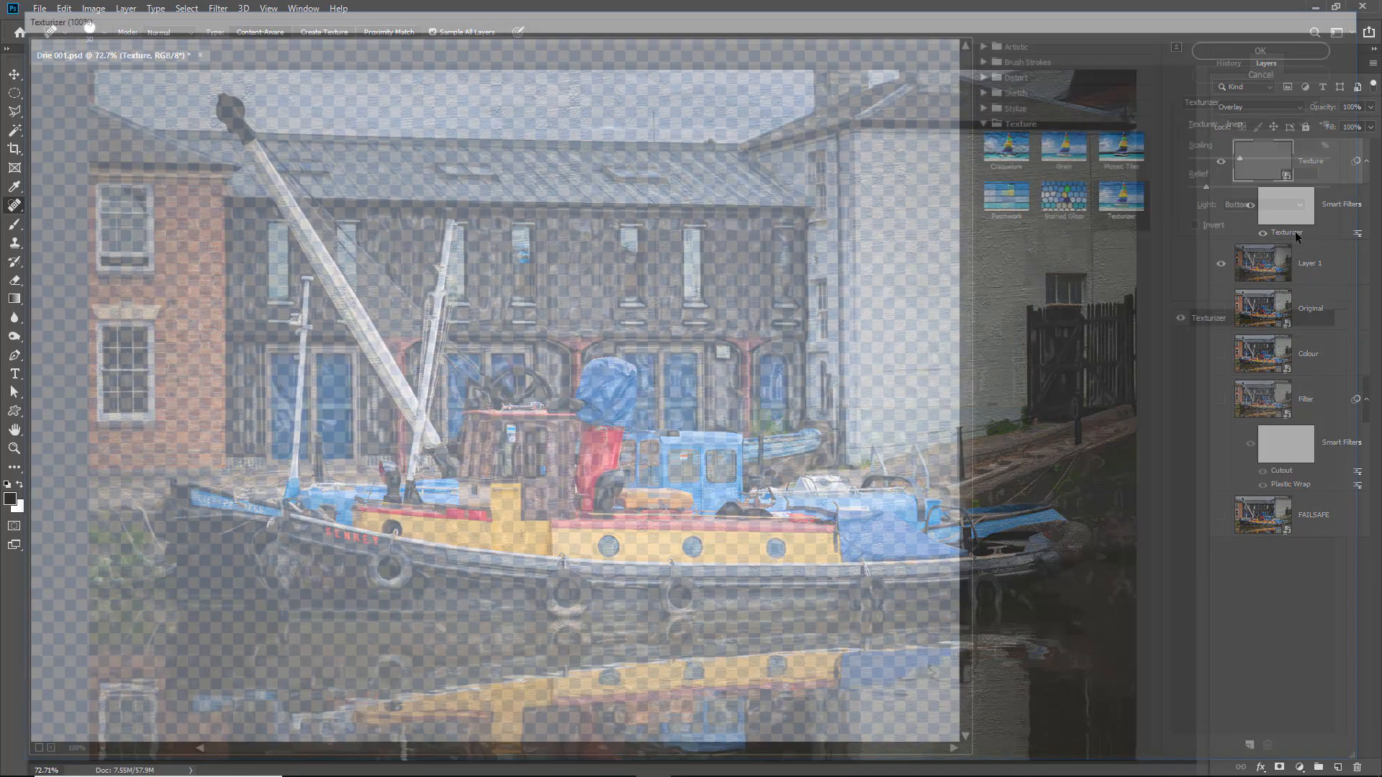
pyautogui.click(1309, 203)
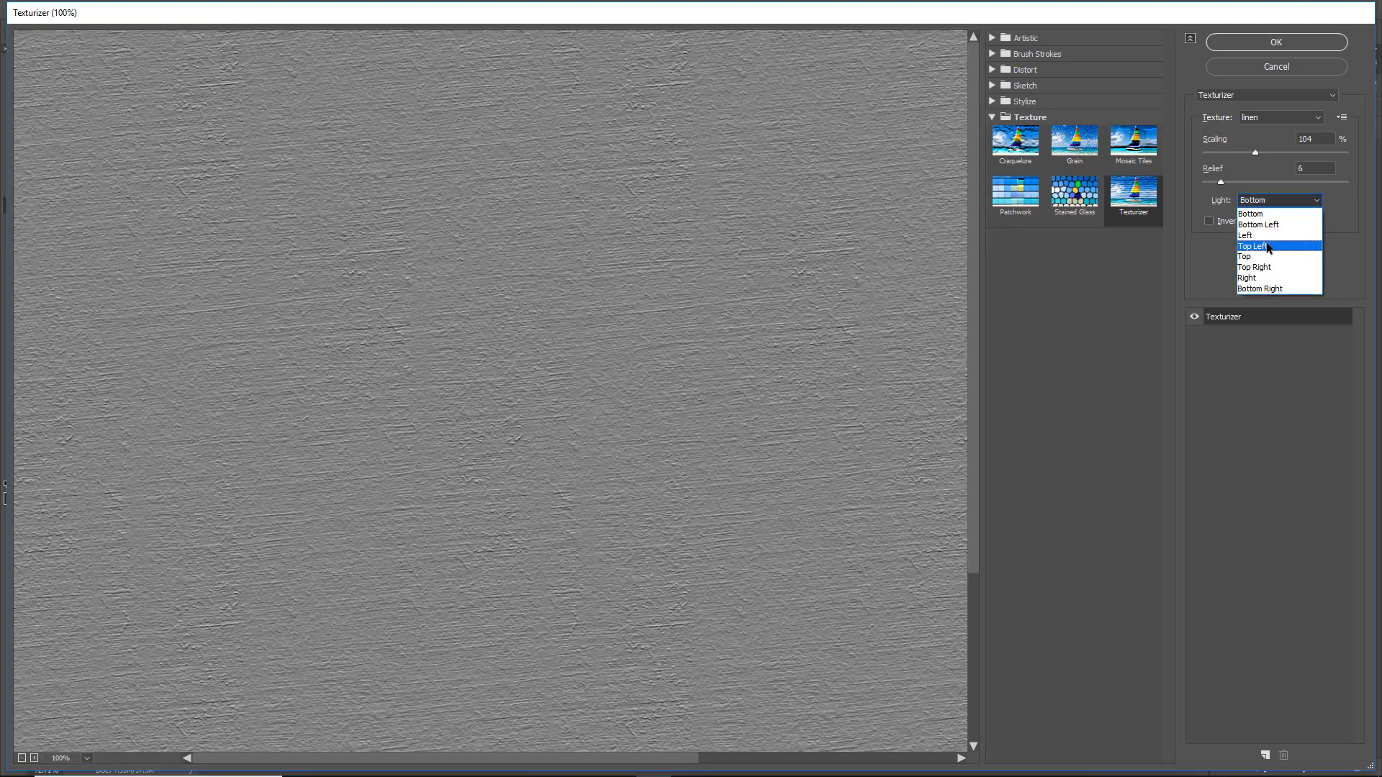
pyautogui.click(1267, 247)
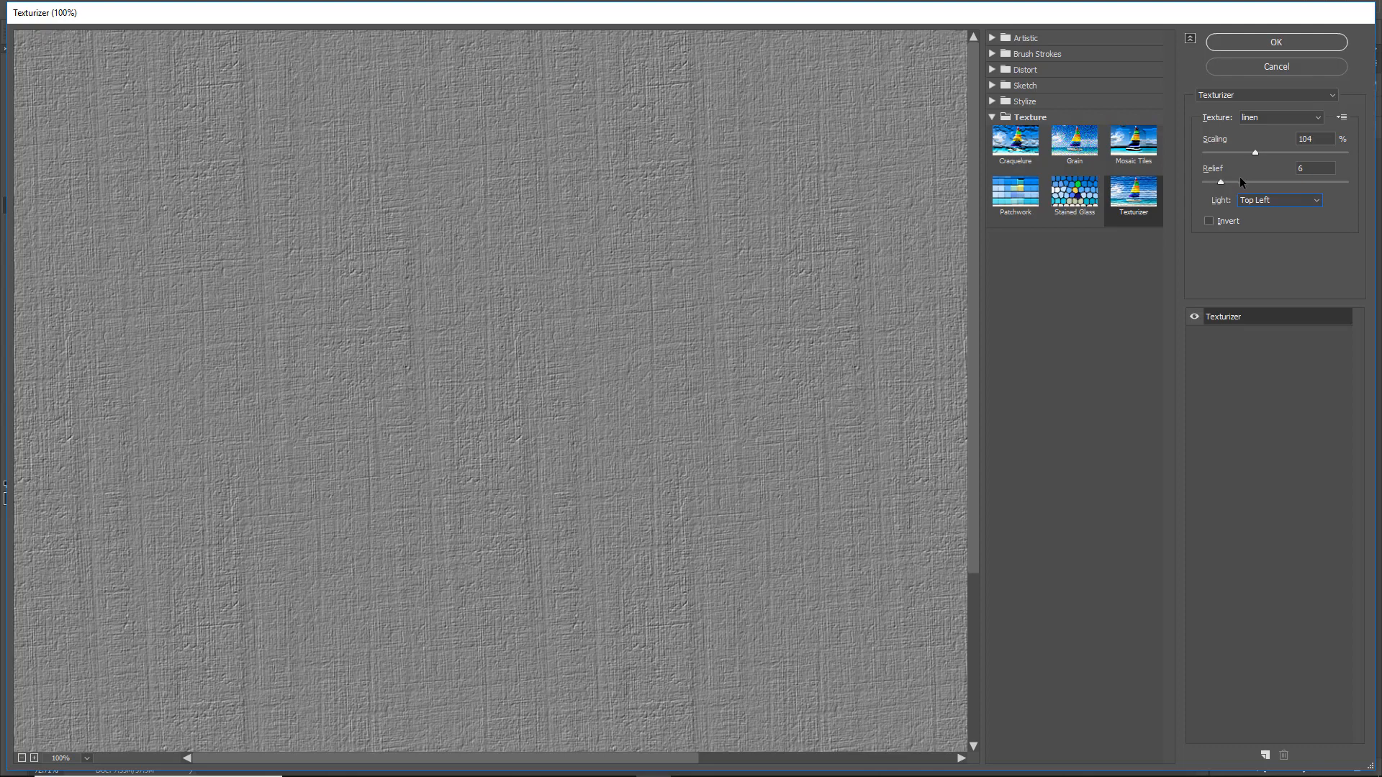
pyautogui.moveTo(1220, 186); pyautogui.dragTo(1231, 187)
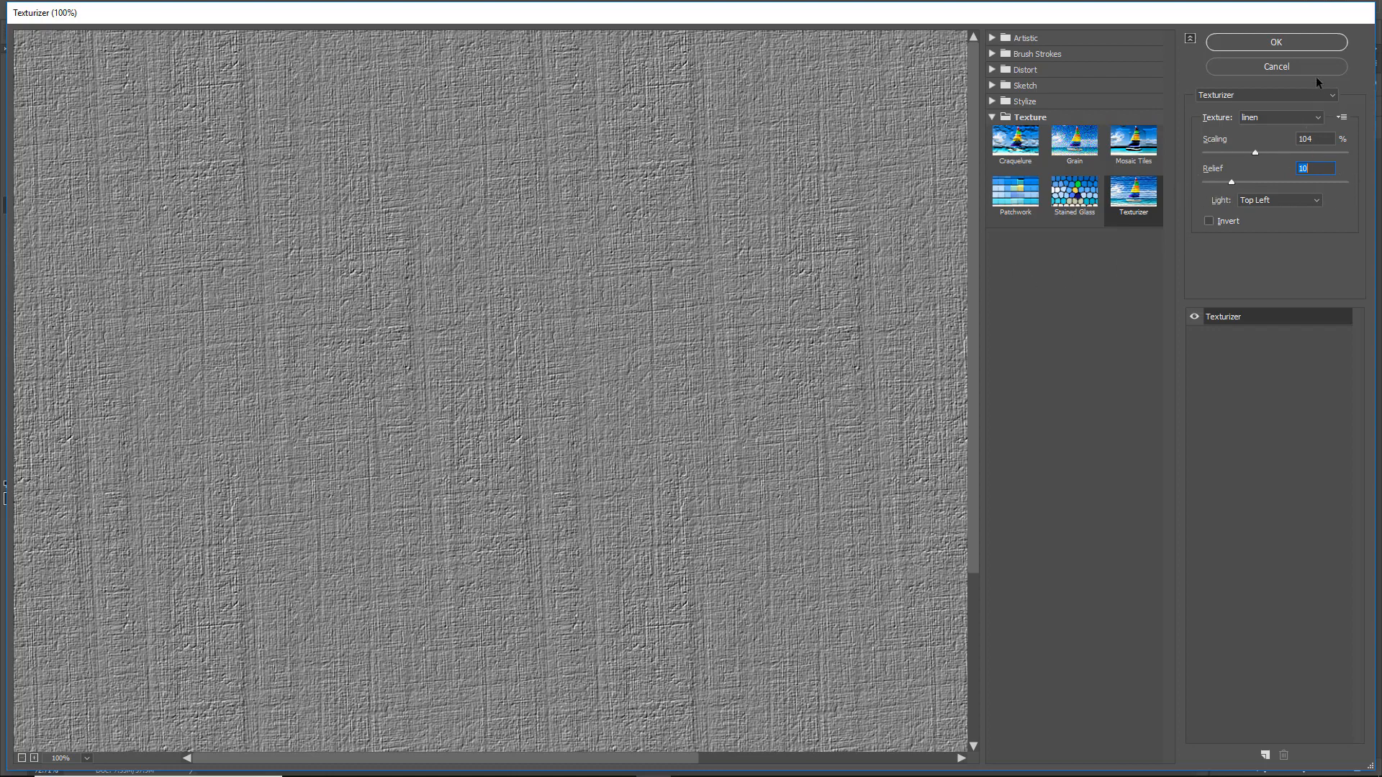
pyautogui.click(1274, 46)
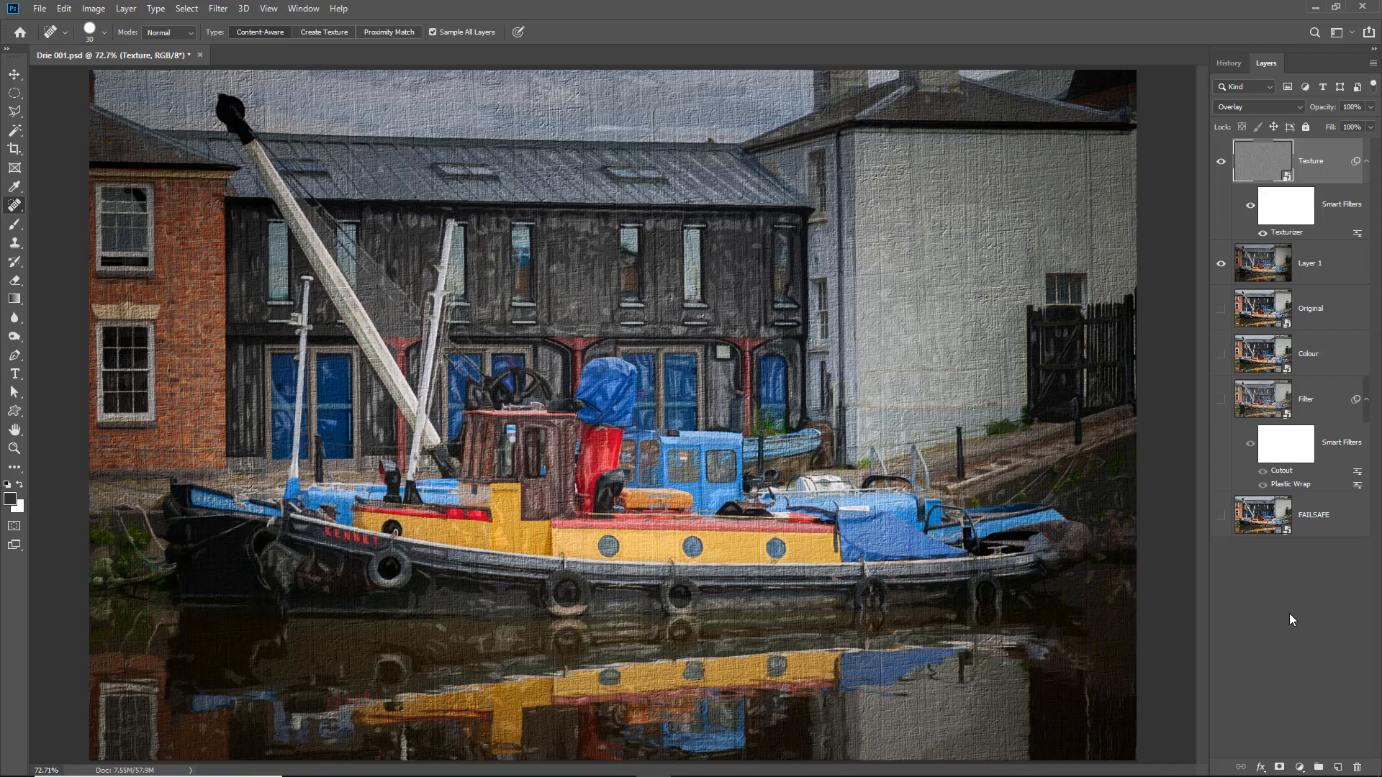
pyautogui.hotkey('ctrl', 's')
# - Brighten Layer 1 with the Camera Raw Filter by setting Exposure to +0.40
pyautogui.click(1314, 265)
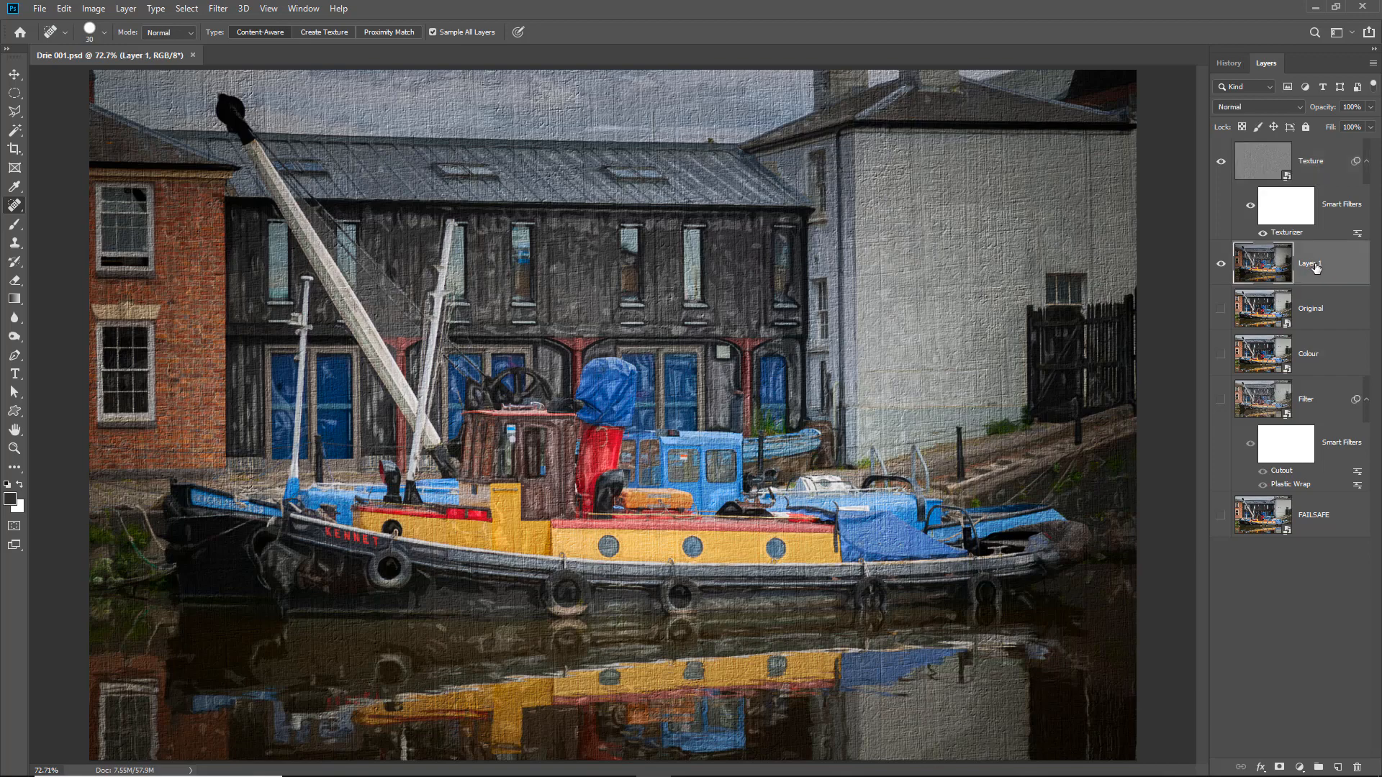
pyautogui.click(218, 10)
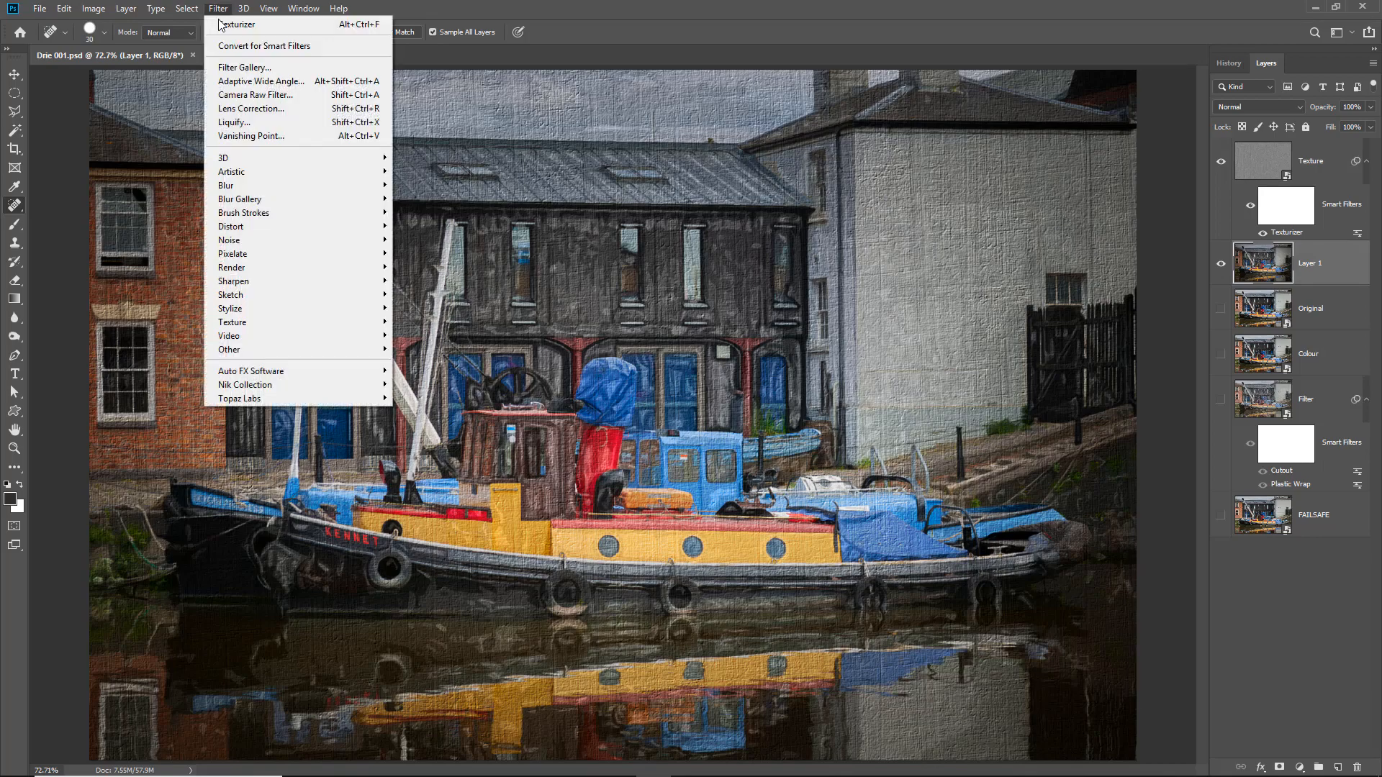
pyautogui.click(228, 96)
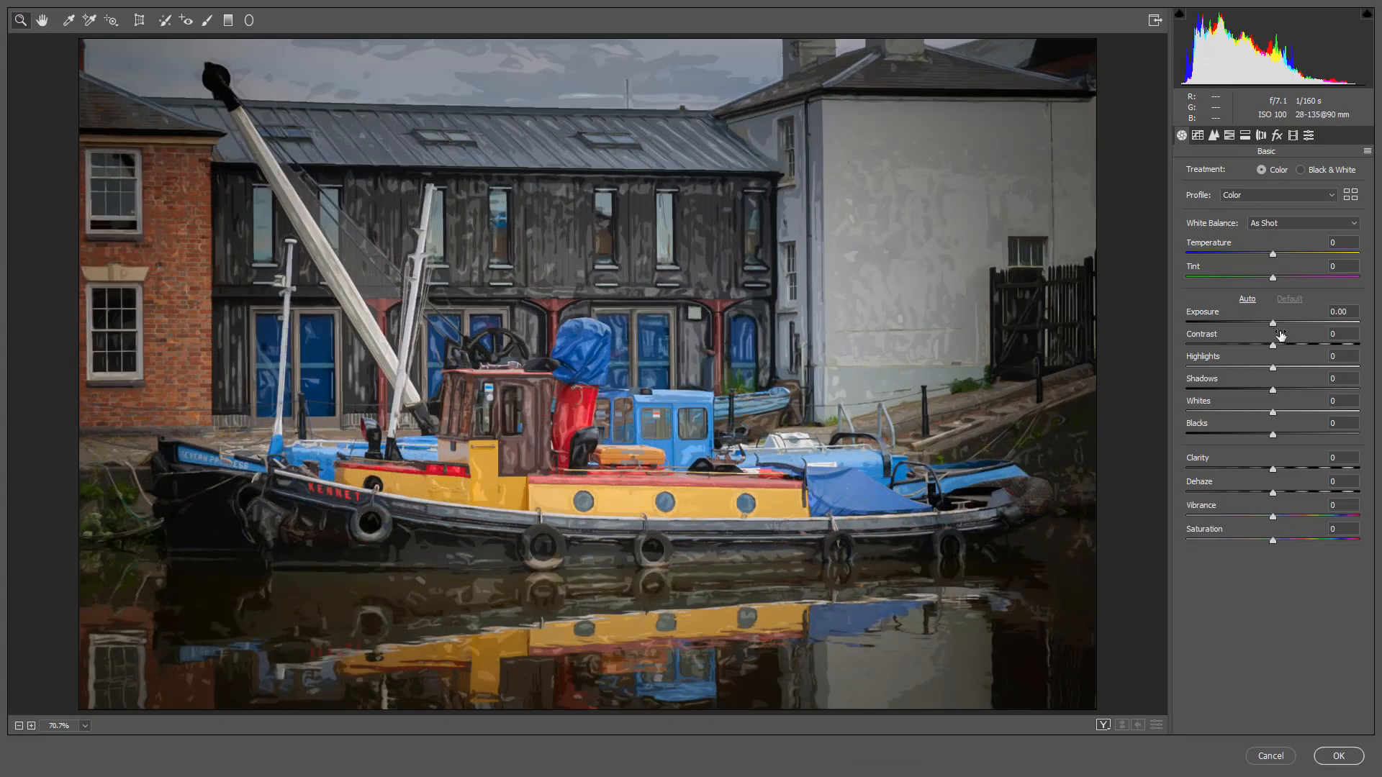
pyautogui.click(1272, 323)
pyautogui.moveTo(1273, 325); pyautogui.dragTo(1280, 326)
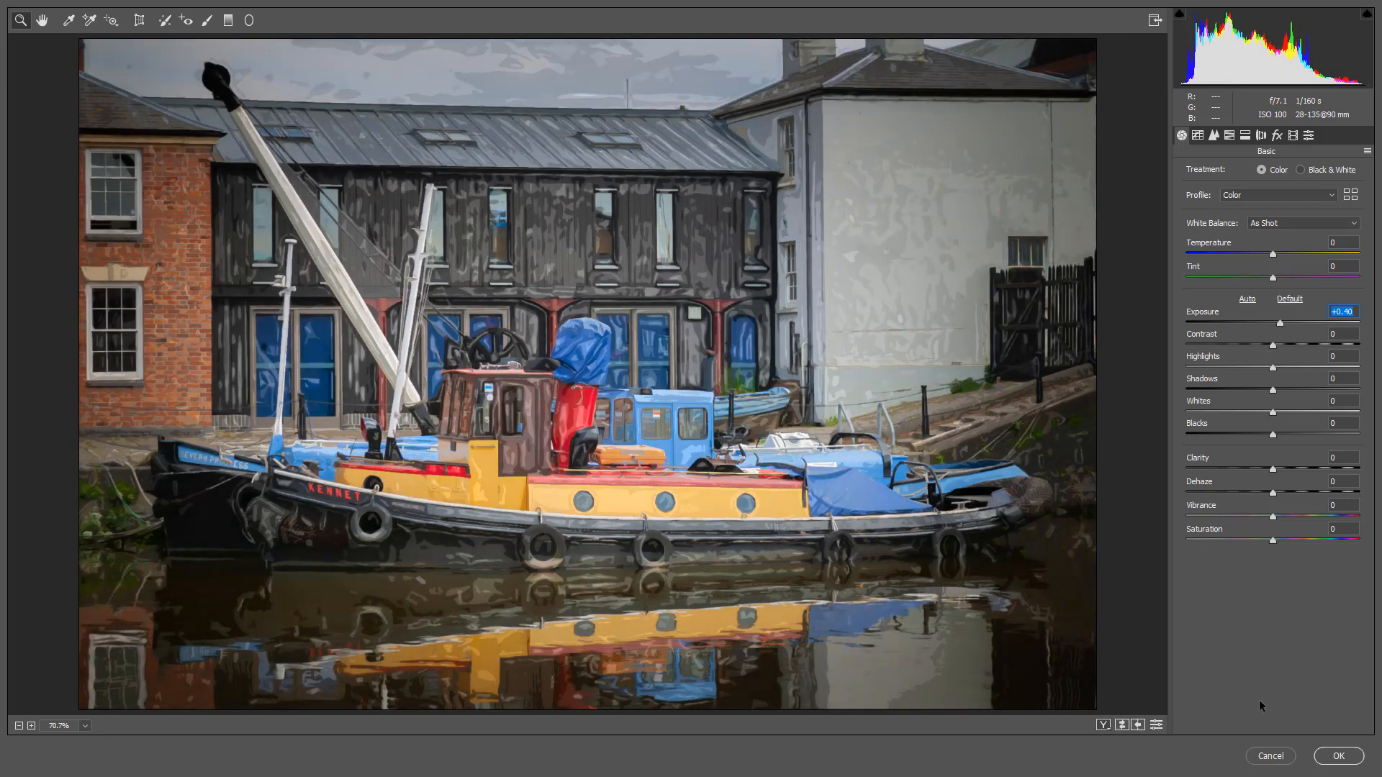
pyautogui.click(1339, 756)
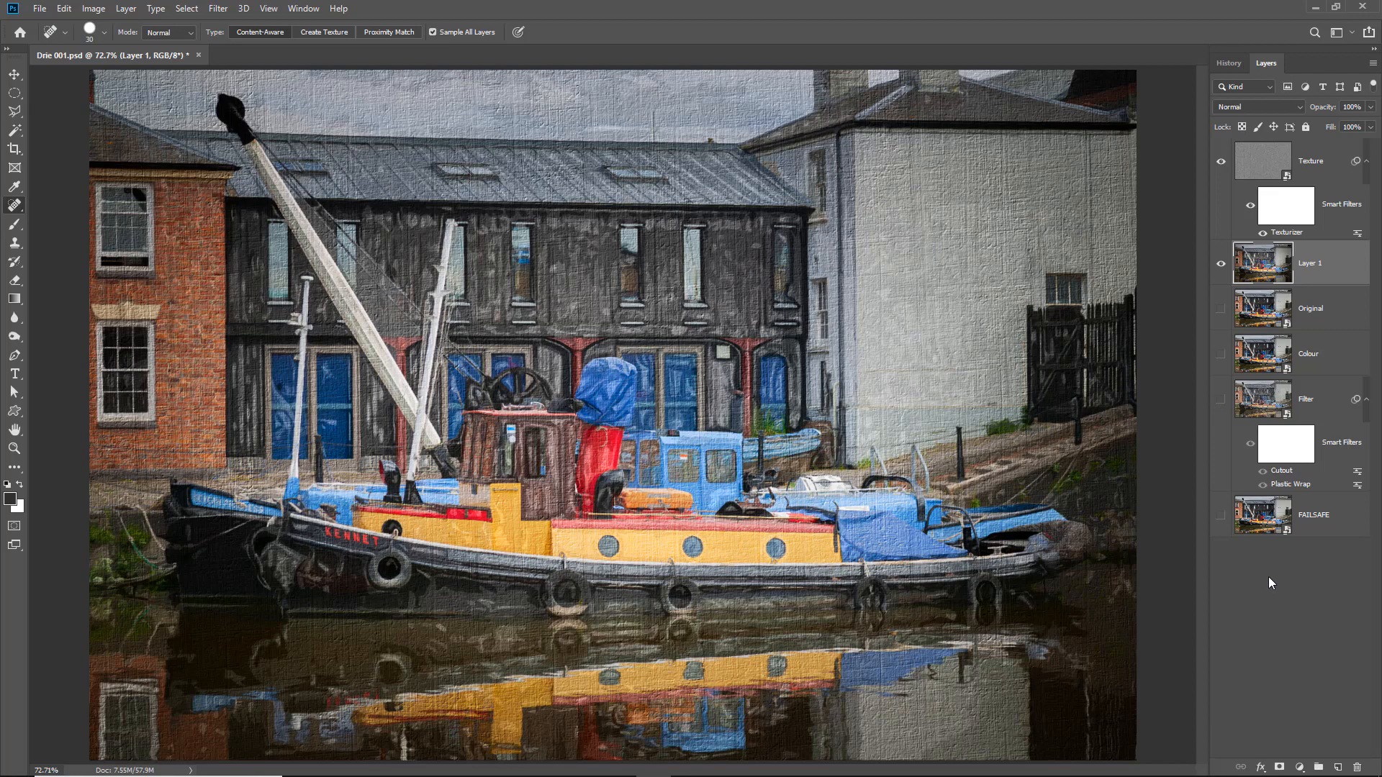
# - Paint black on the Texture layer's smart filter mask over the white building's wall, using a size 125 brush at 5% flow
pyautogui.click(1288, 209)
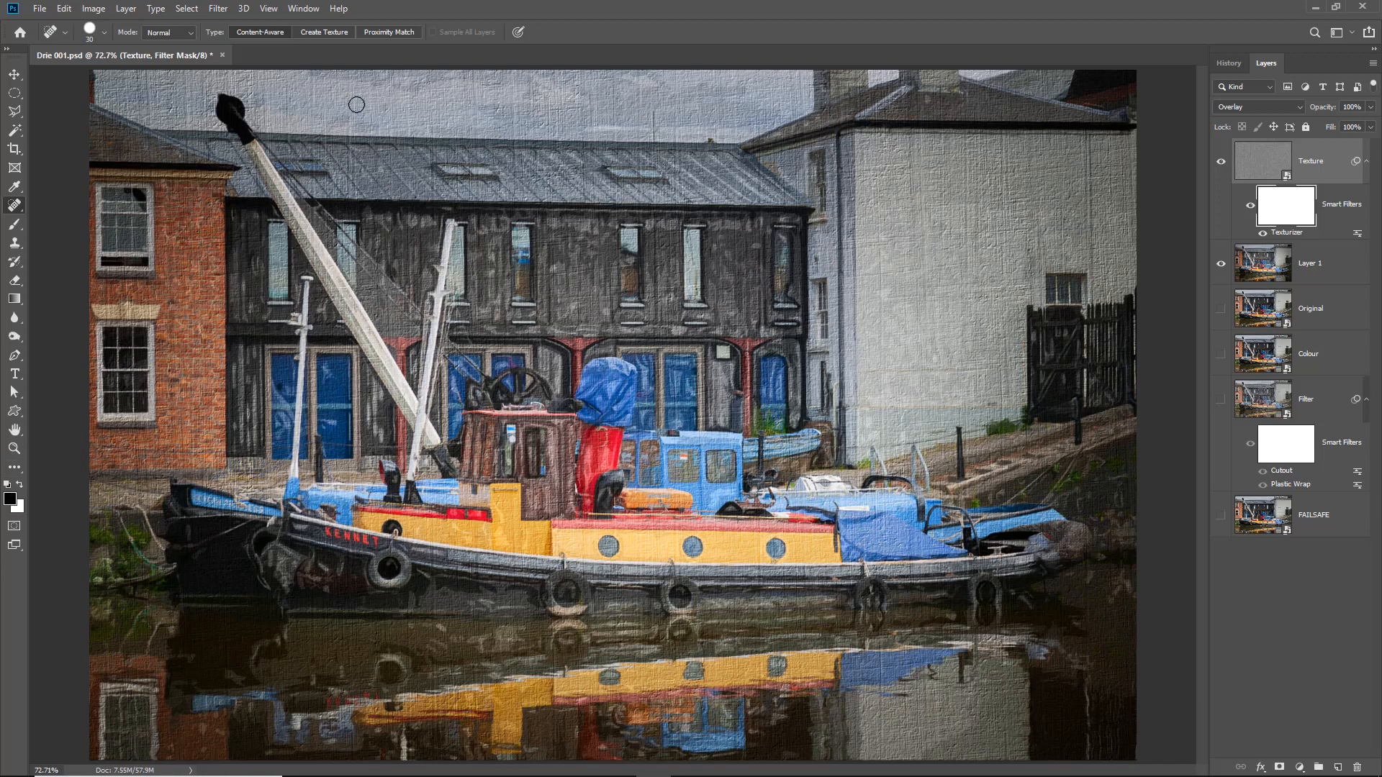
pyautogui.click(15, 224)
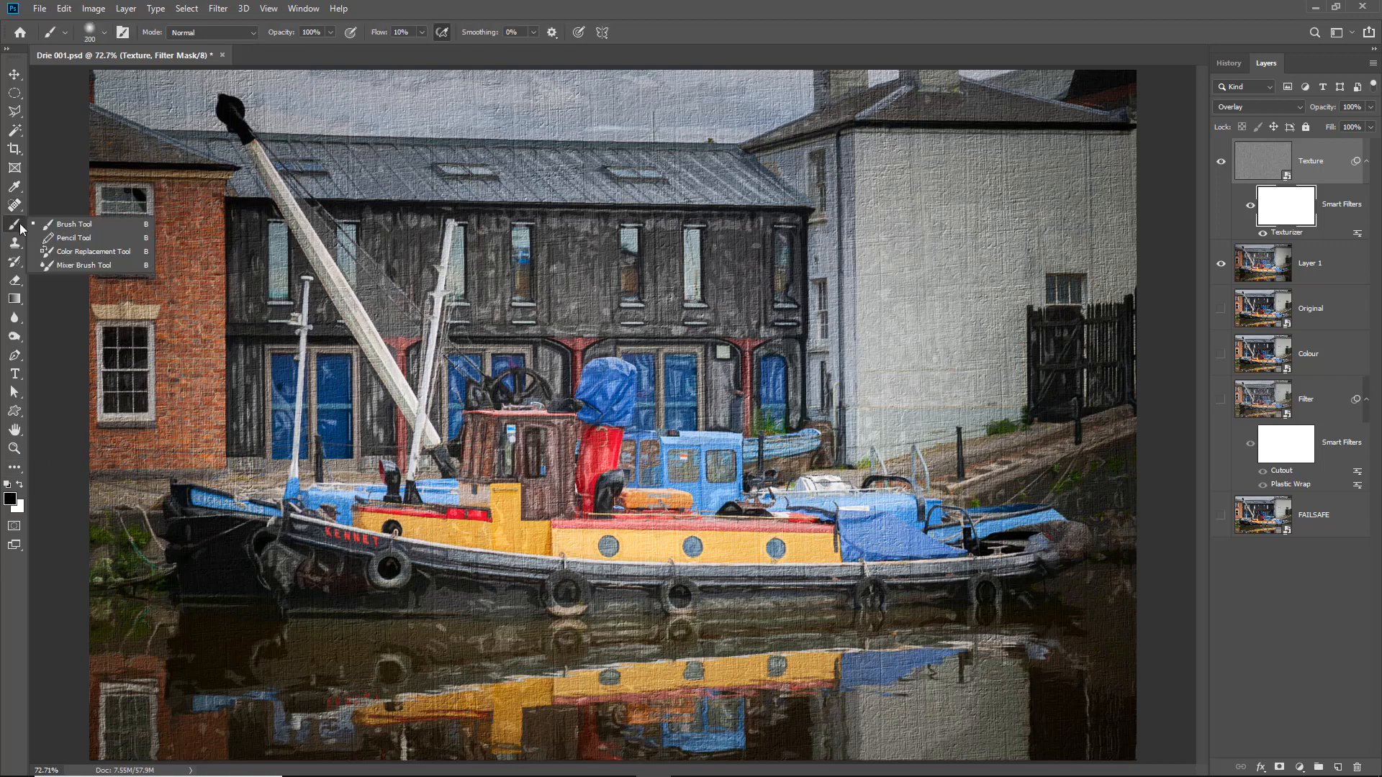
pyautogui.click(60, 223)
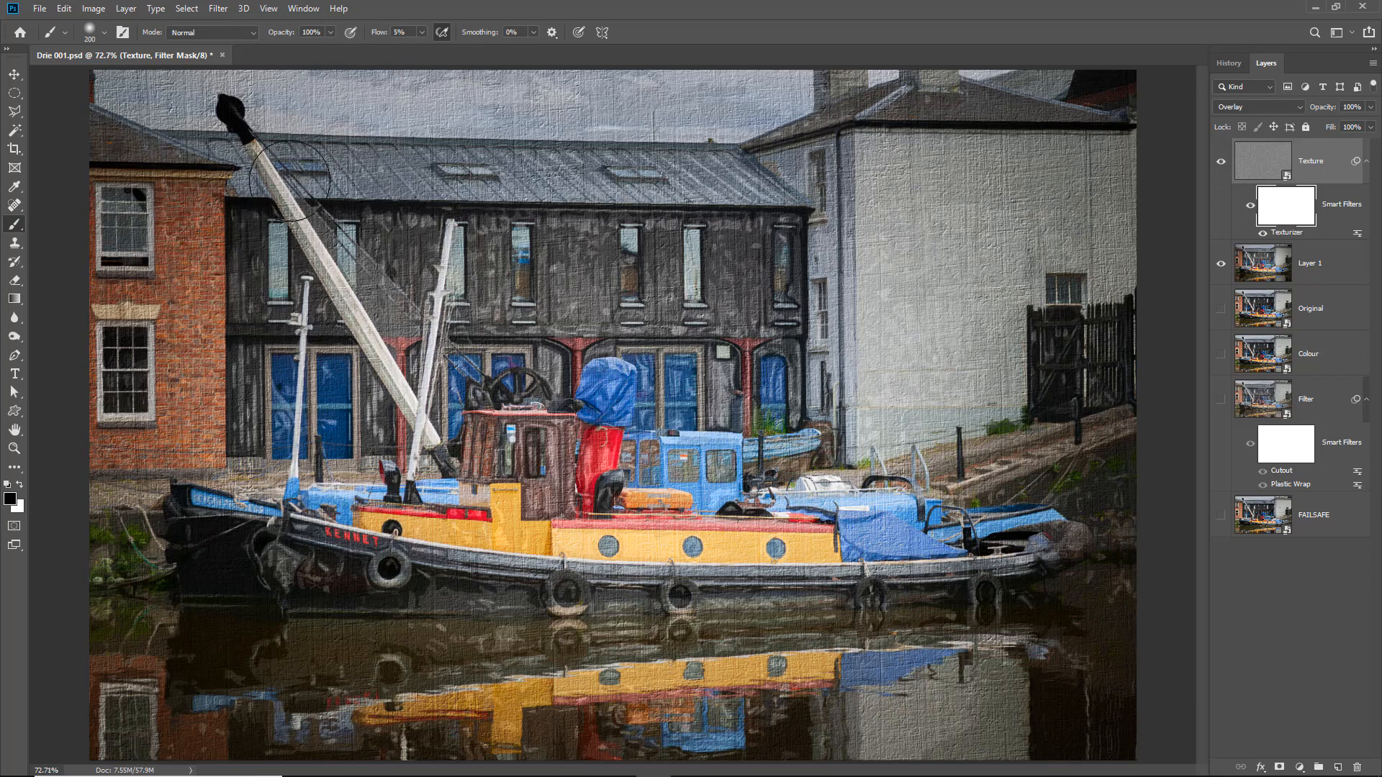
pyautogui.press('[')
pyautogui.press('[')
pyautogui.press('[')
pyautogui.moveTo(870, 157); pyautogui.dragTo(1077, 152)
pyautogui.moveTo(870, 131)
pyautogui.mouseDown()
pyautogui.moveTo(993, 132)
pyautogui.moveTo(1028, 153)
pyautogui.mouseUp()
pyautogui.moveTo(966, 421); pyautogui.dragTo(1007, 422)
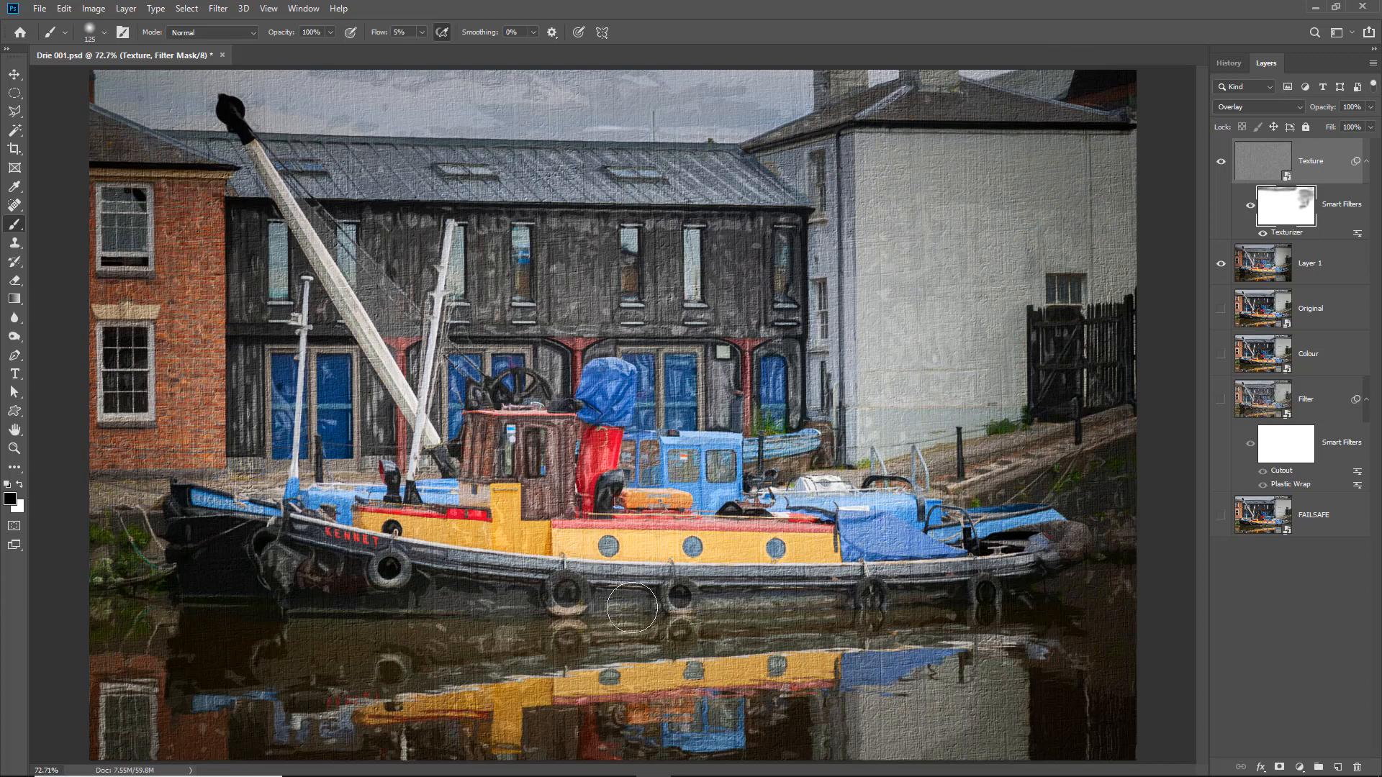